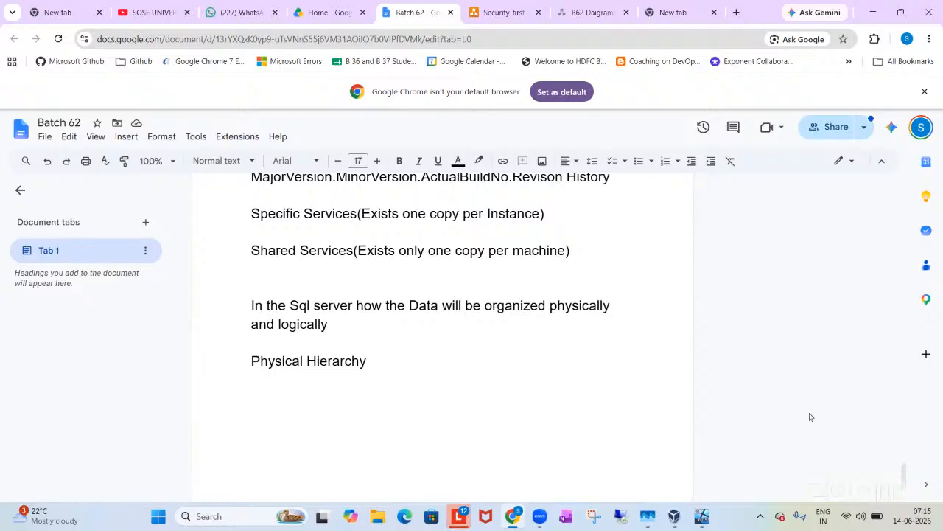
Step: Add the line "Database is nothing but collection of Data file and Log file" below Physical Hierarchy in the Batch 62 document
left_click(701, 522)
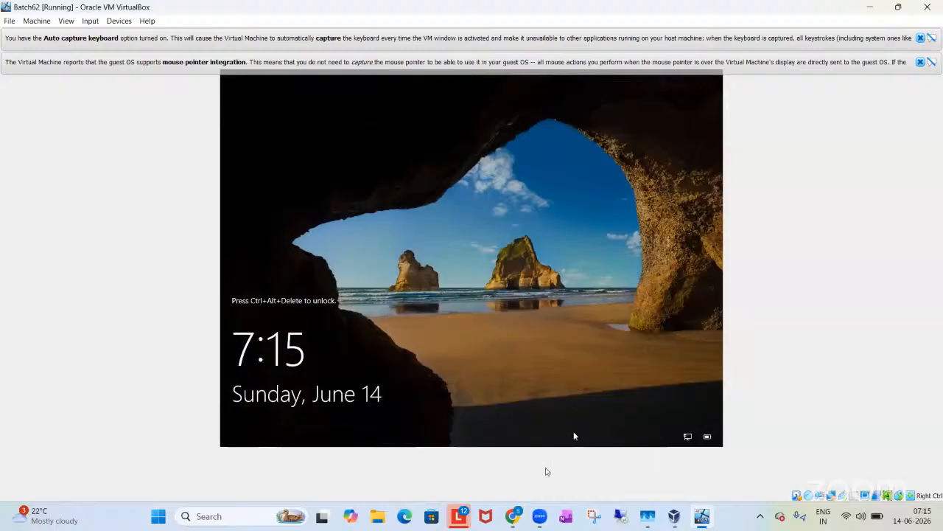
left_click(516, 520)
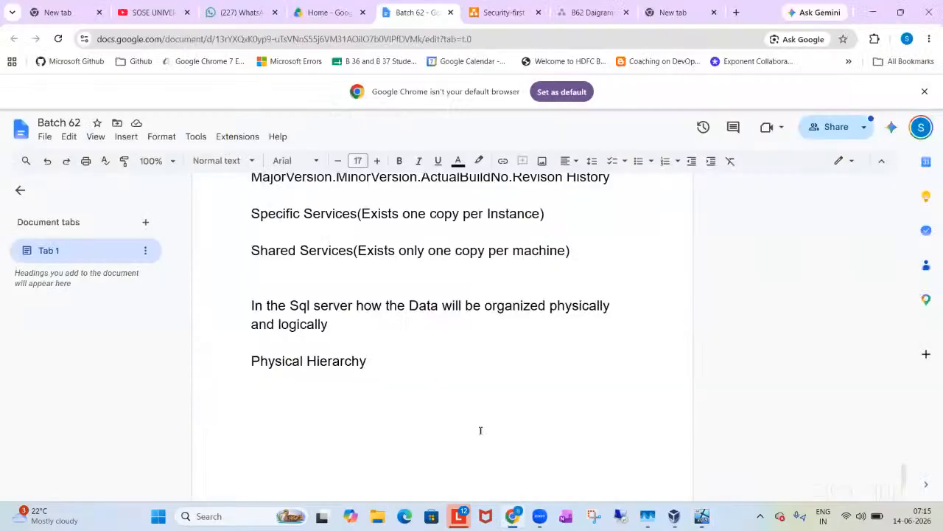
key("Return")
type("Data")
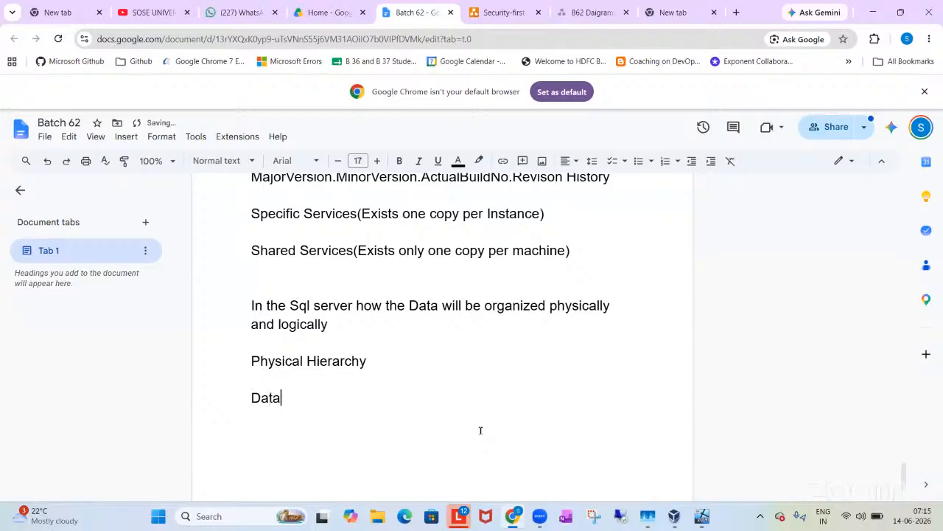
type("base is nothing but")
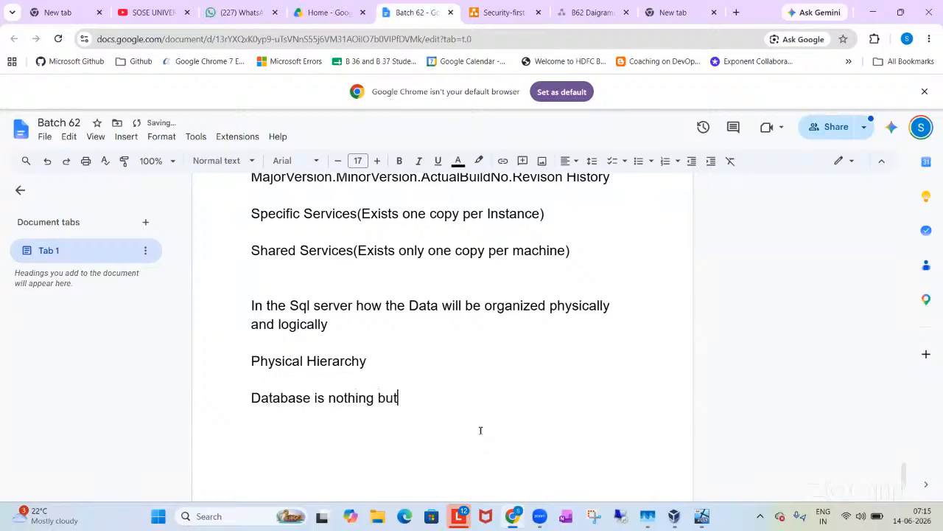
type(" collection of Data file and L")
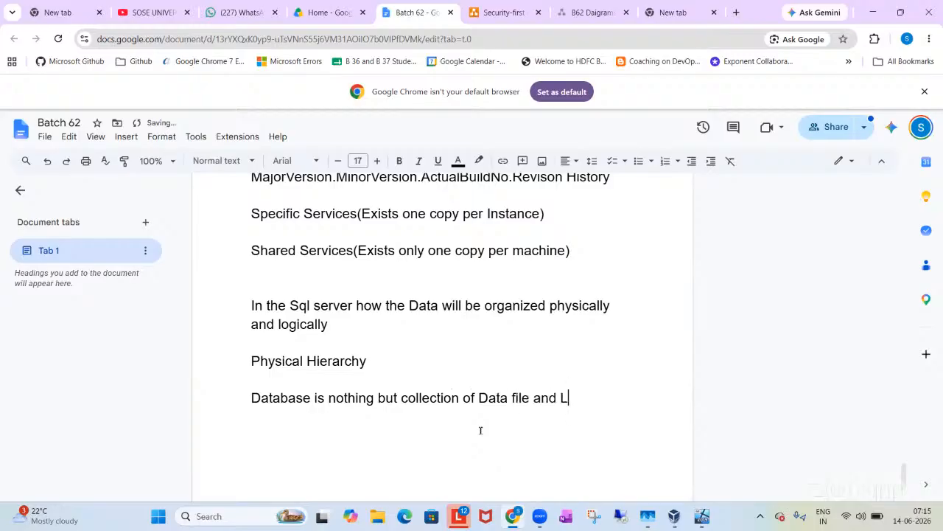
type("og file")
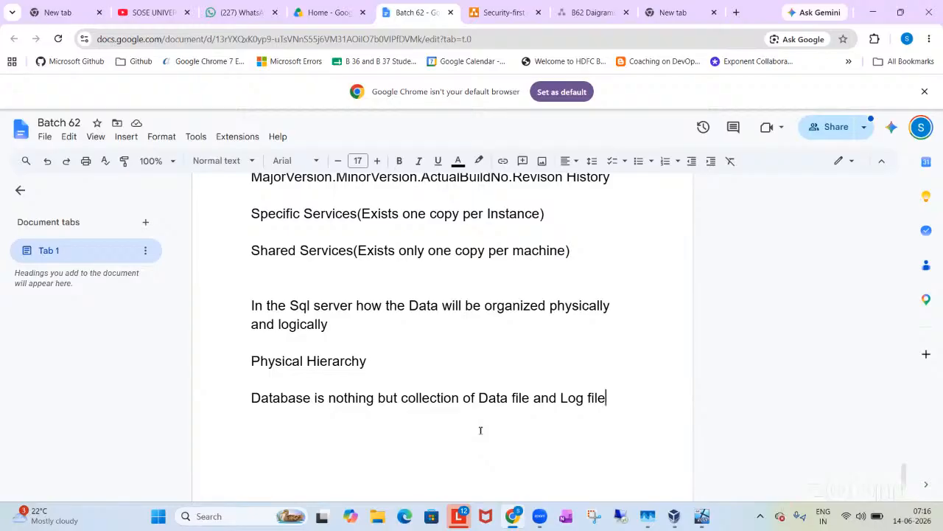
Step: Switch to the Batch62 virtual machine in VirtualBox, dismiss its two notifications, and unlock Windows with the account password
left_click(702, 516)
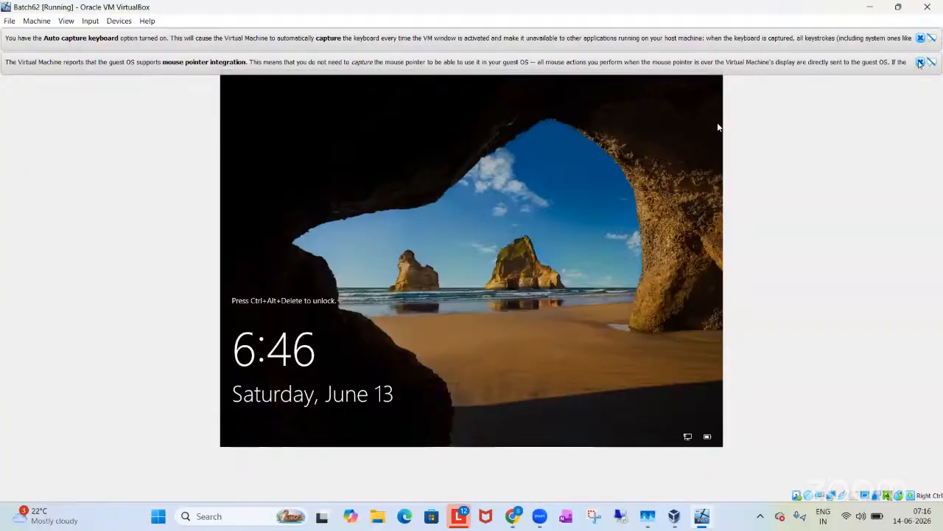
left_click(920, 62)
left_click(920, 37)
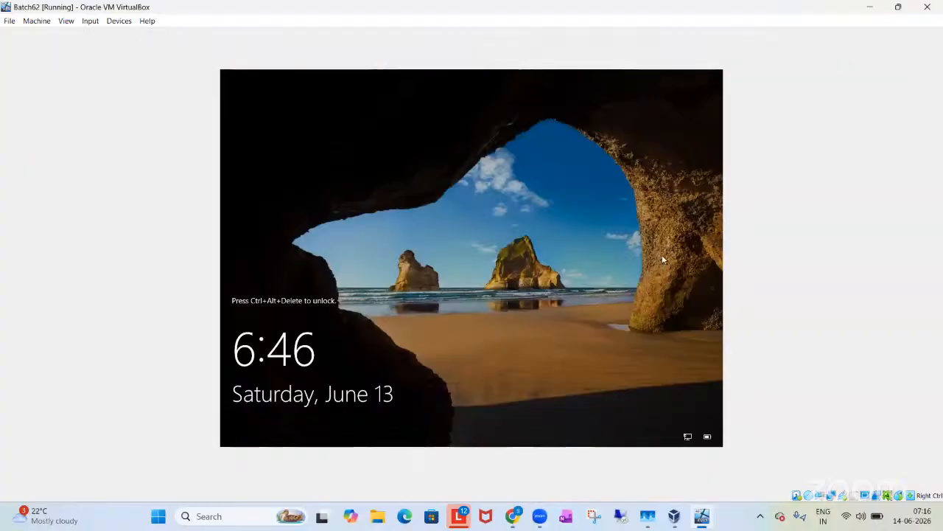
key("ctrl+alt+Delete")
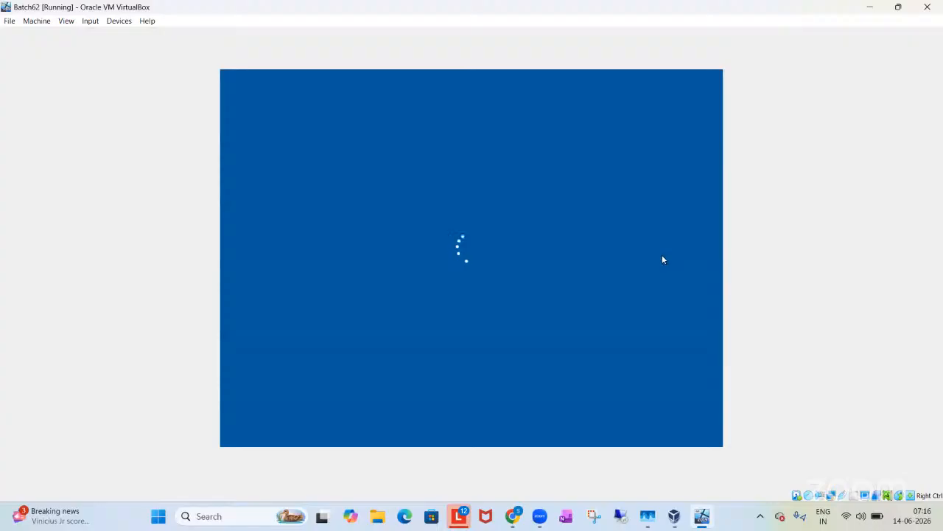
type("•••••••")
key("Return")
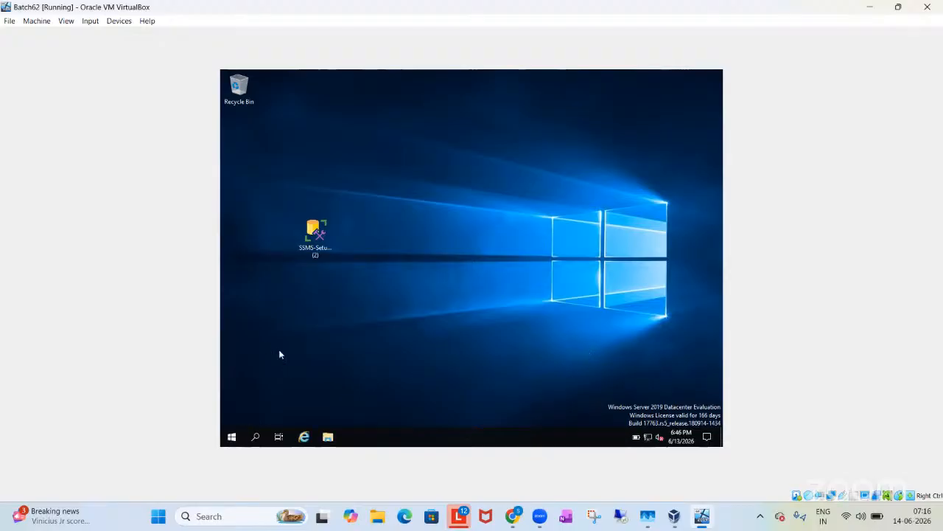
Step: Find and launch SQL Server Management Studio 20 in the virtual machine, closing the Server Manager windows
key("super")
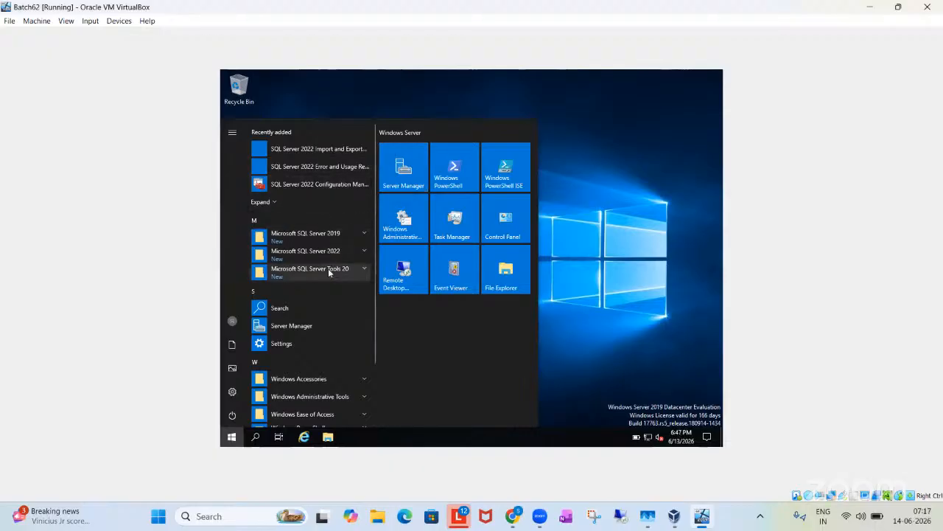
type("ssms")
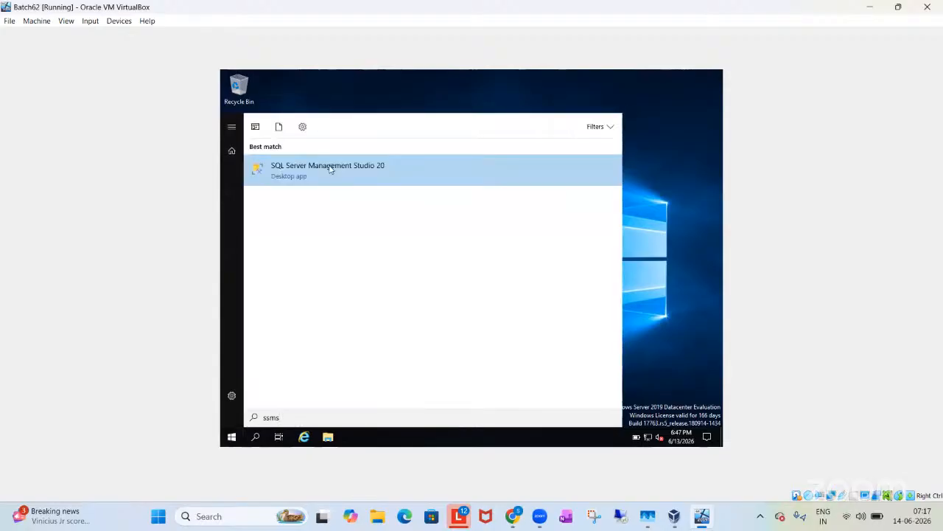
left_click(335, 171)
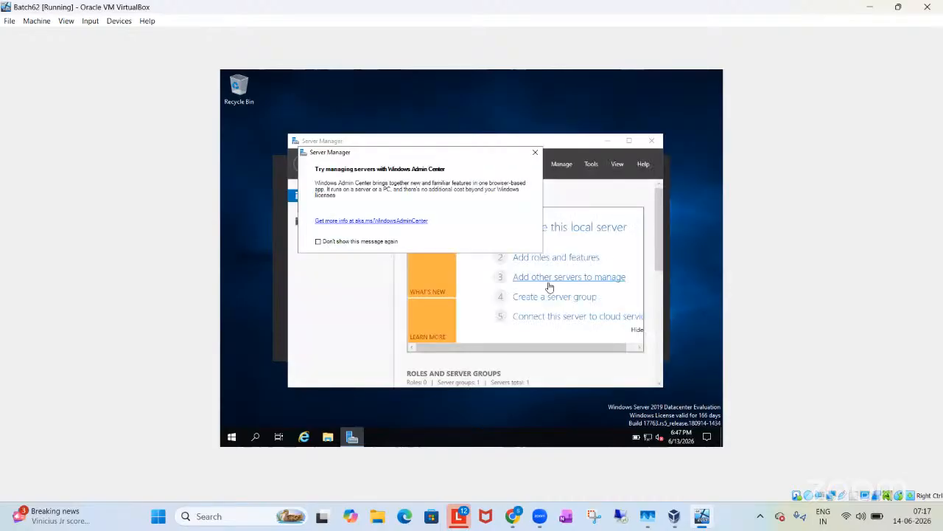
left_click(535, 153)
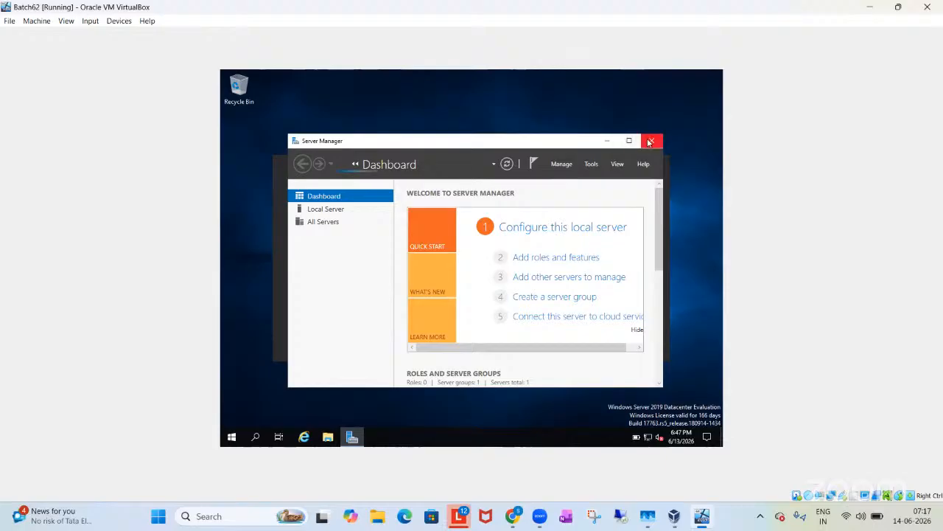
left_click(650, 143)
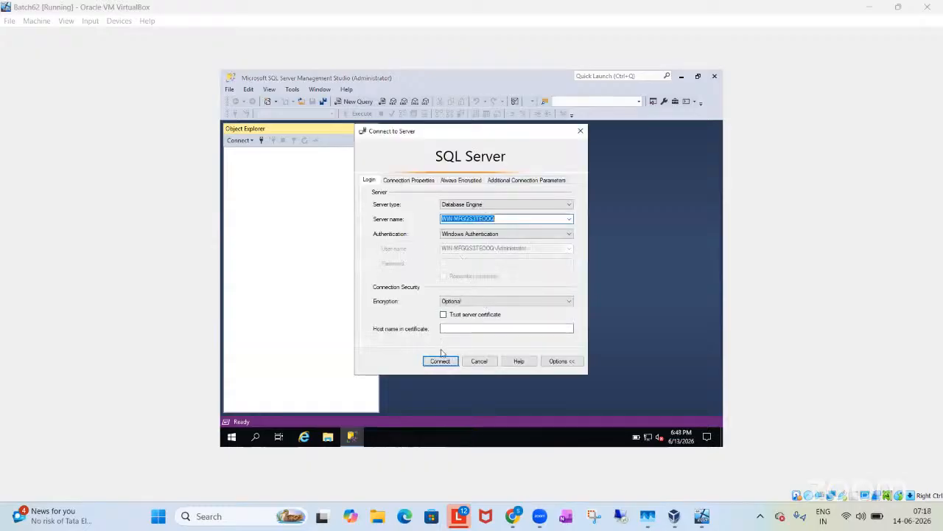
Step: Connect to the Database Engine with Windows Authentication and inspect the system databases
left_click(442, 362)
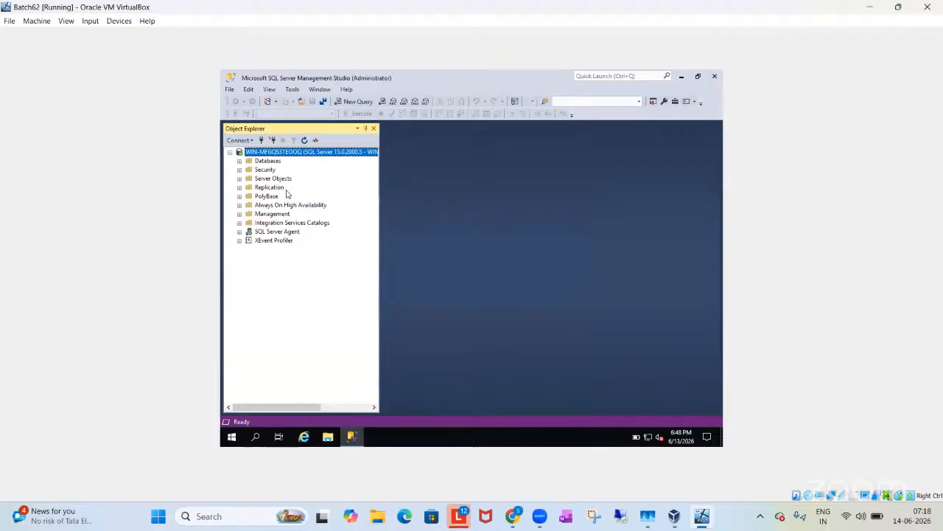
left_click(240, 161)
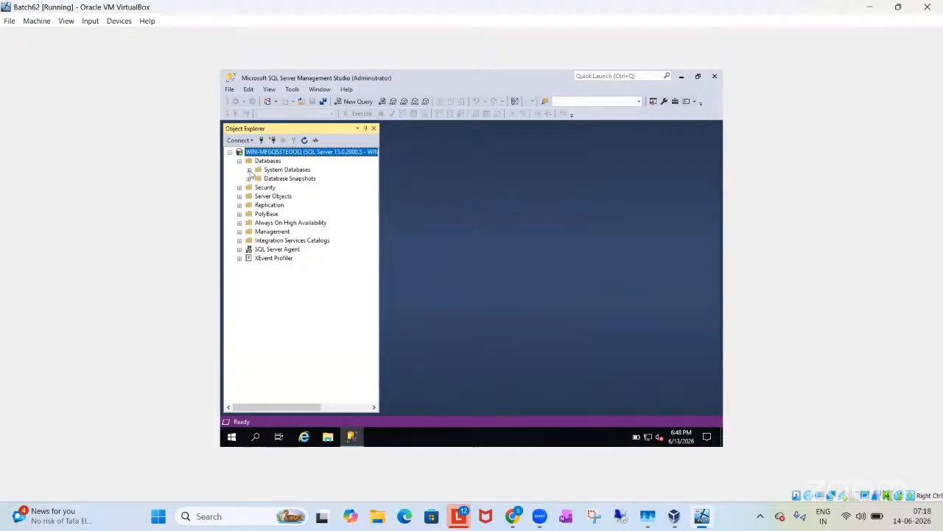
left_click(249, 170)
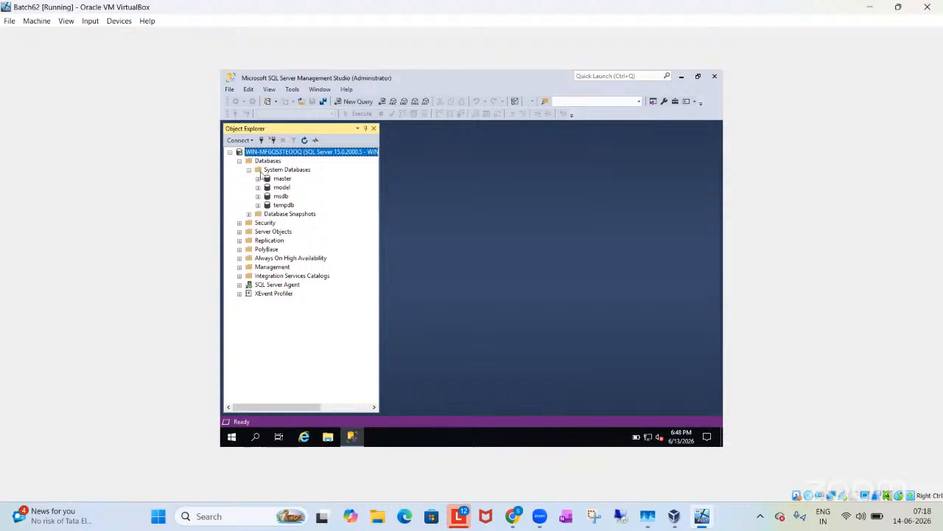
left_click(249, 170)
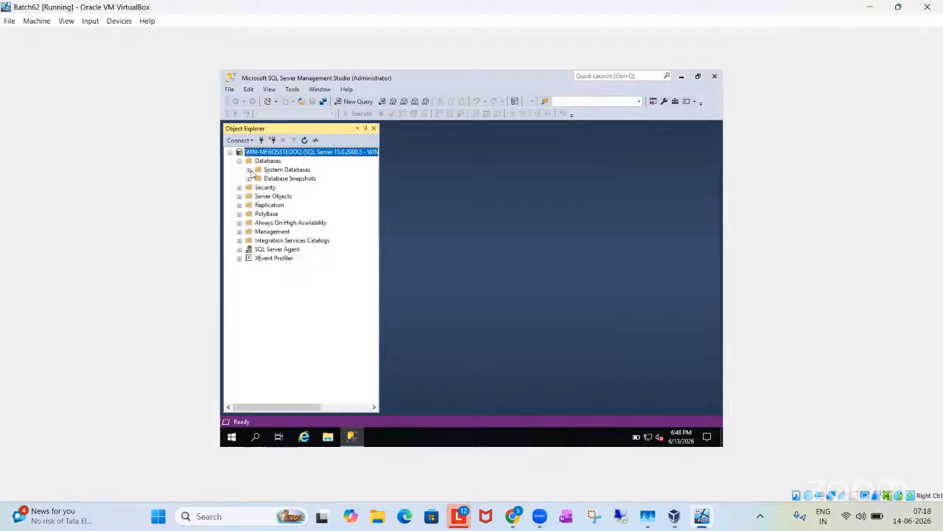
Step: Start creating a new database on the server and name it Amazon
right_click(262, 162)
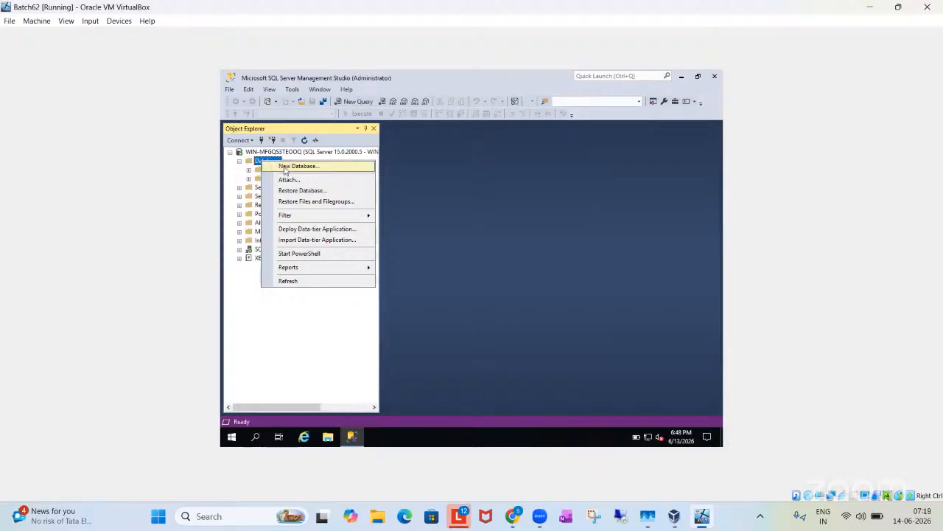
left_click(293, 167)
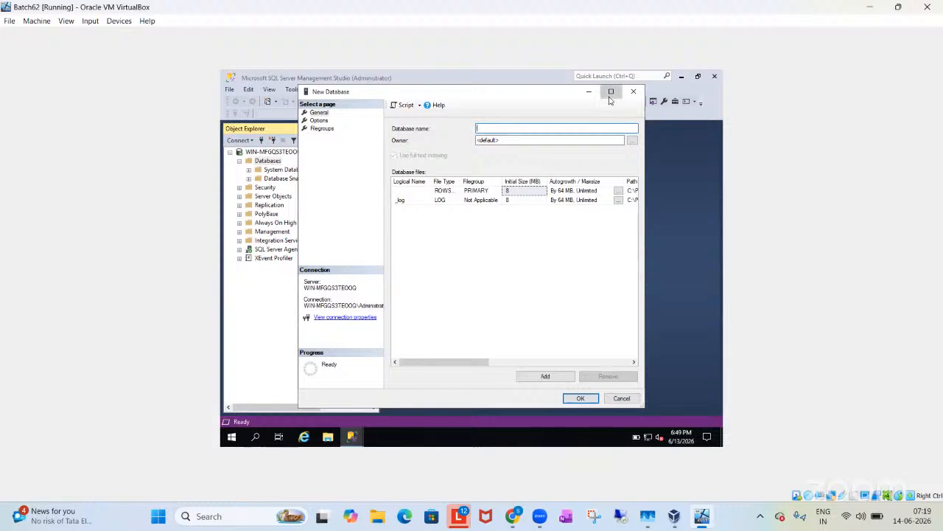
left_click(611, 91)
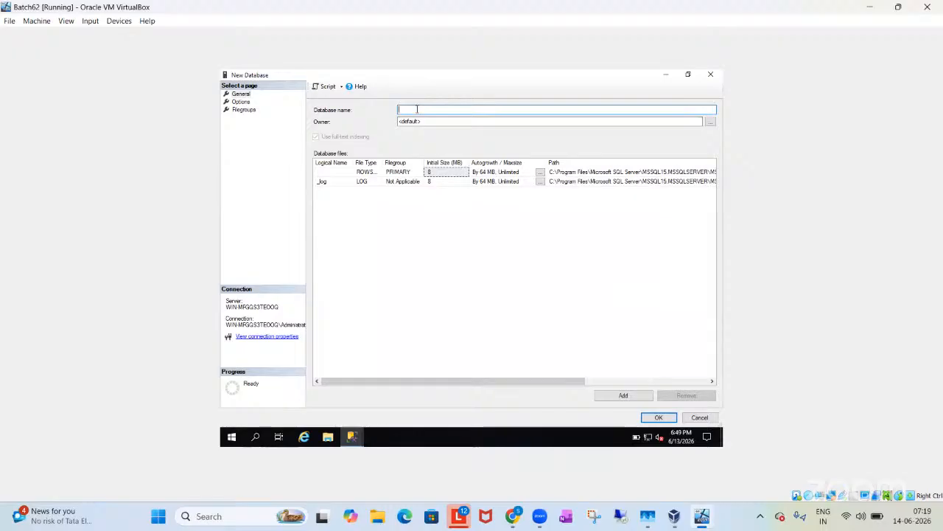
type("Amazon")
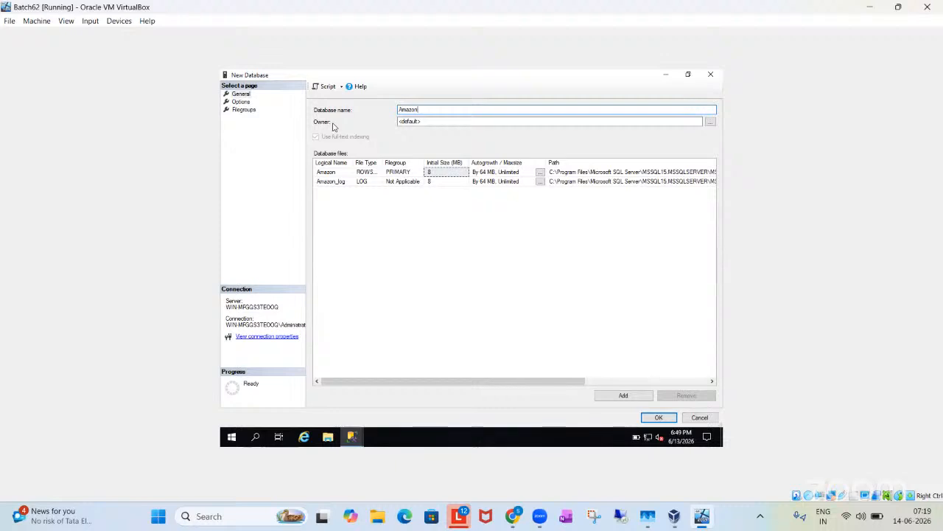
left_click(432, 120)
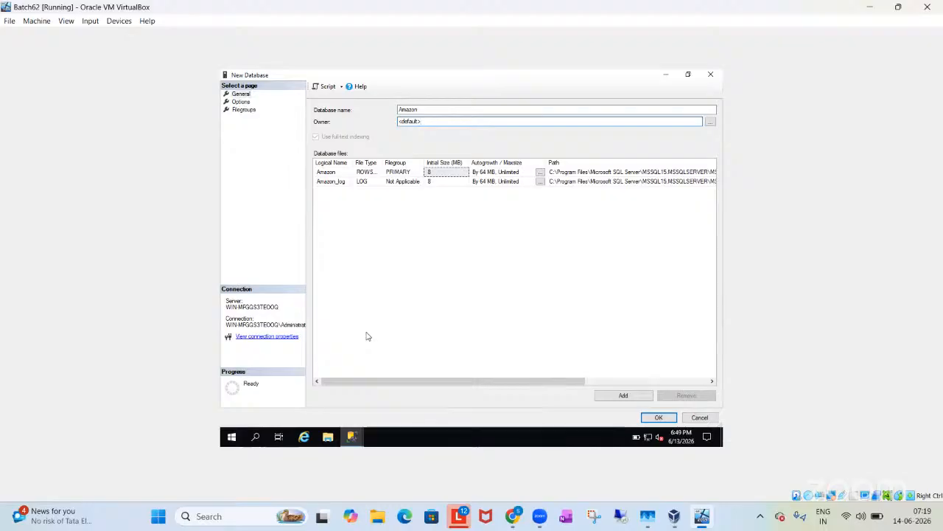
Step: Widen Object Explorer to show the full server connection name, and return to the New Database dialog
left_click(352, 437)
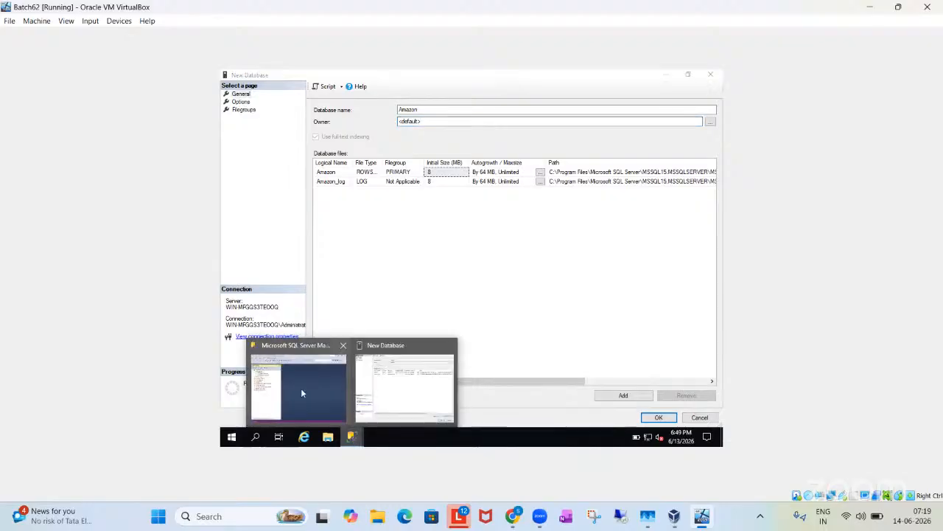
left_click(301, 387)
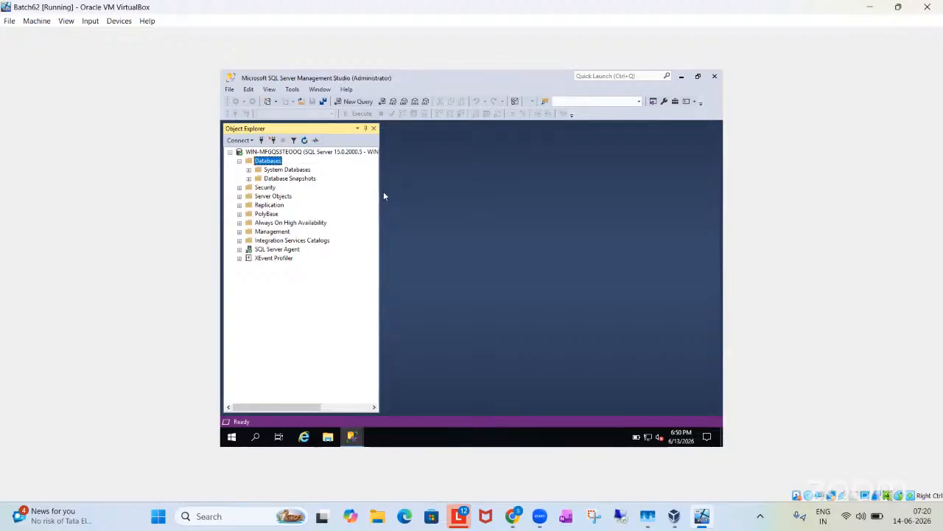
left_click_drag(381, 192, 466, 195)
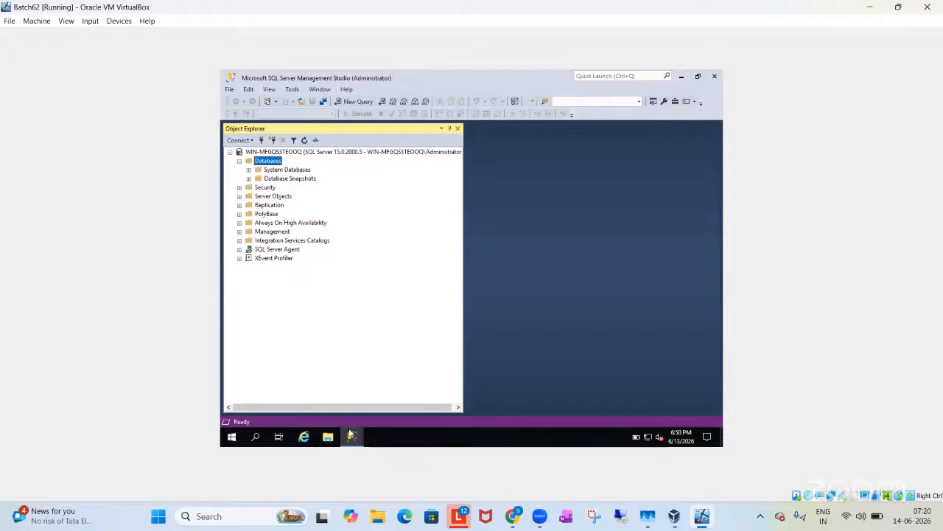
mouse_move(352, 436)
left_click(407, 385)
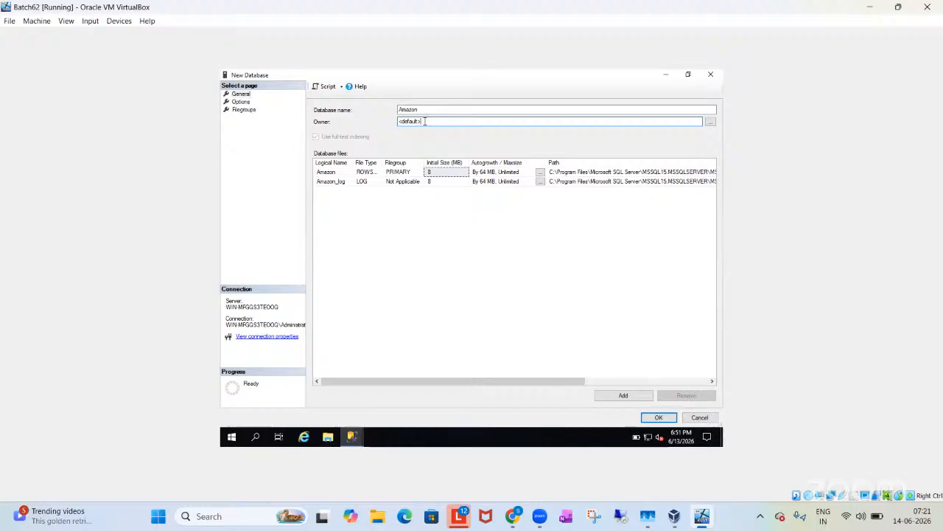
Step: Examine the server's security logins in Object Explorer, including the Administrator and sa logins
left_click(668, 76)
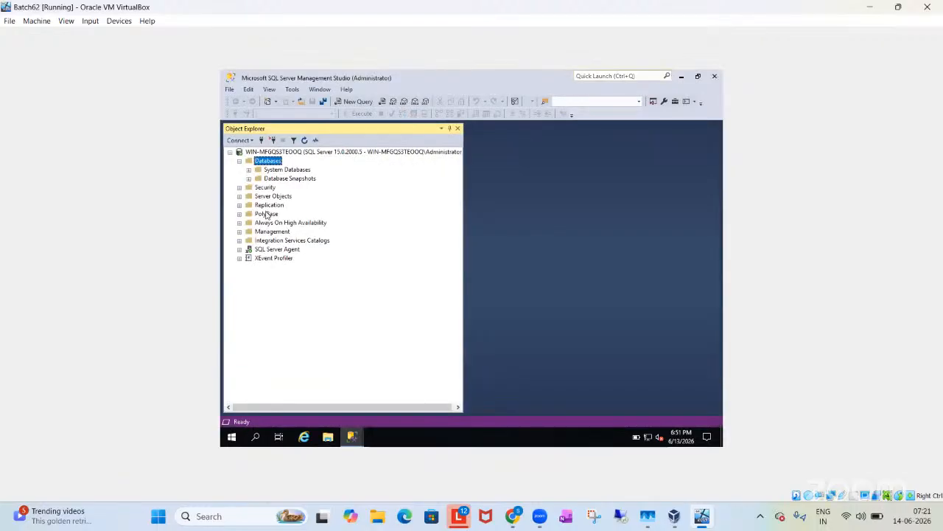
left_click(238, 187)
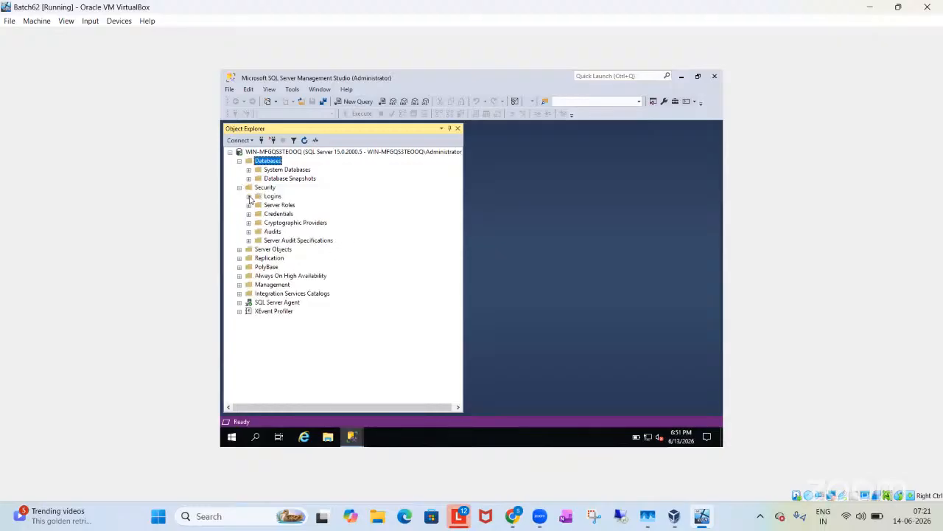
left_click(248, 196)
left_click(278, 284)
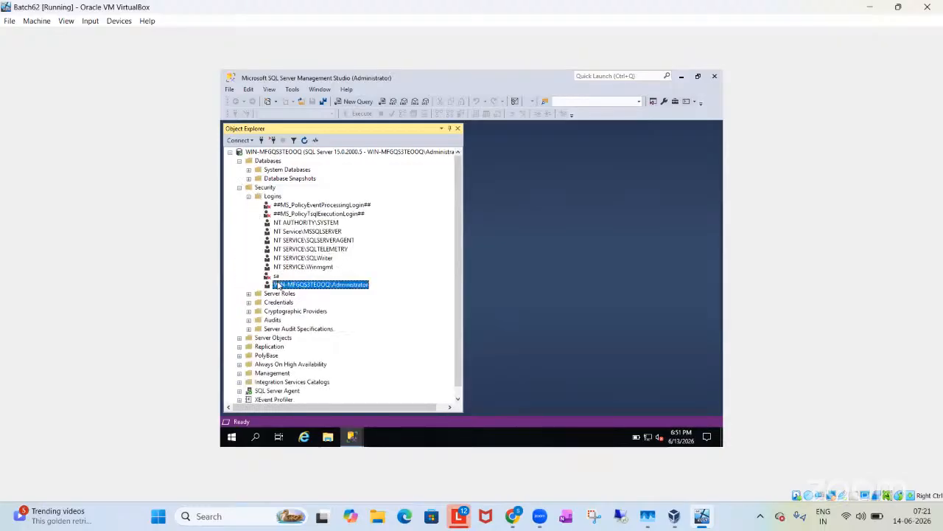
left_click(277, 276)
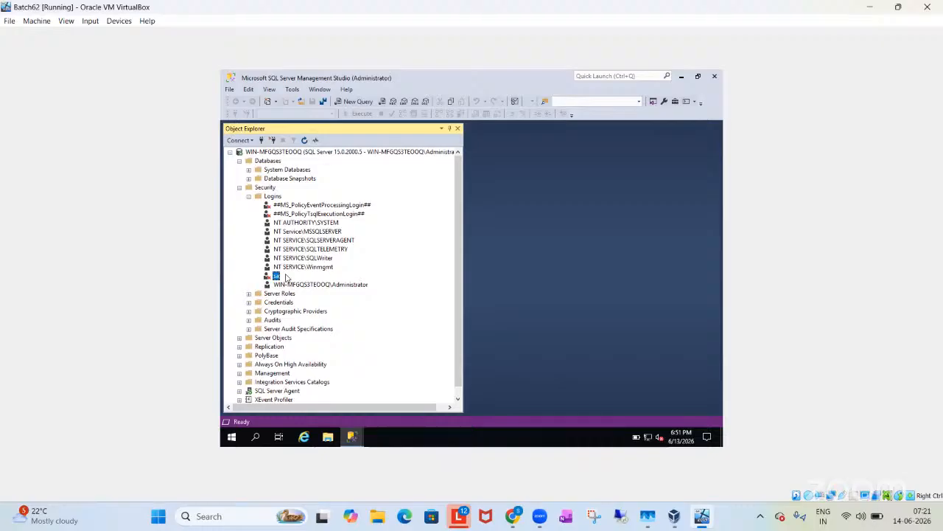
Step: Set the owner of the new Amazon database to sa
left_click(353, 437)
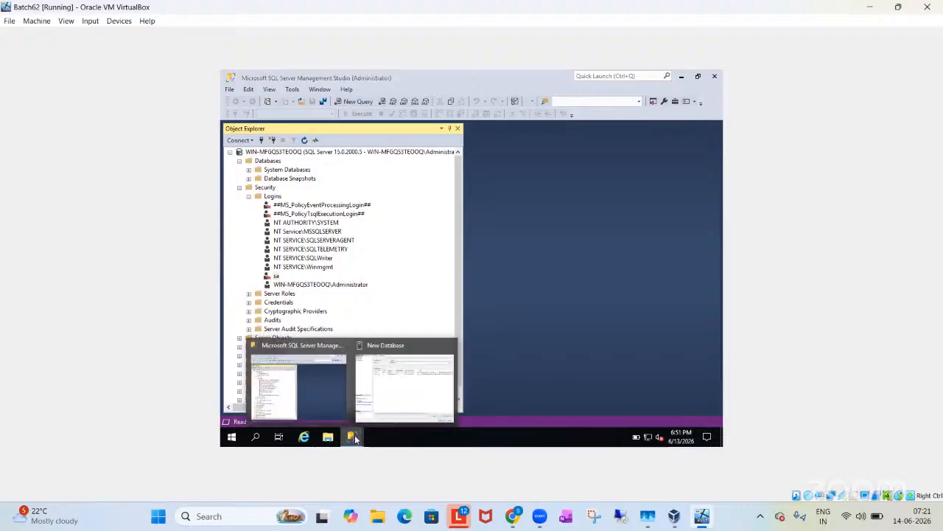
left_click(399, 392)
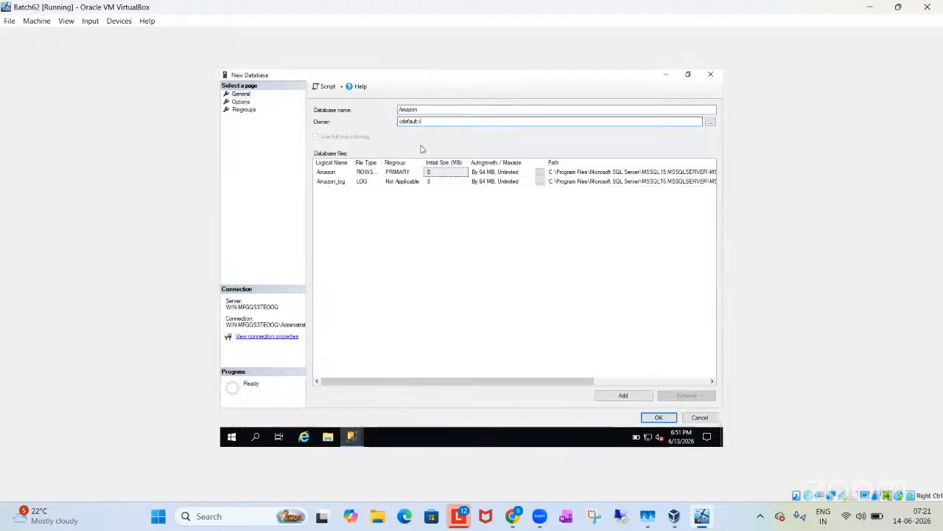
left_click_drag(424, 122, 387, 123)
type("sa")
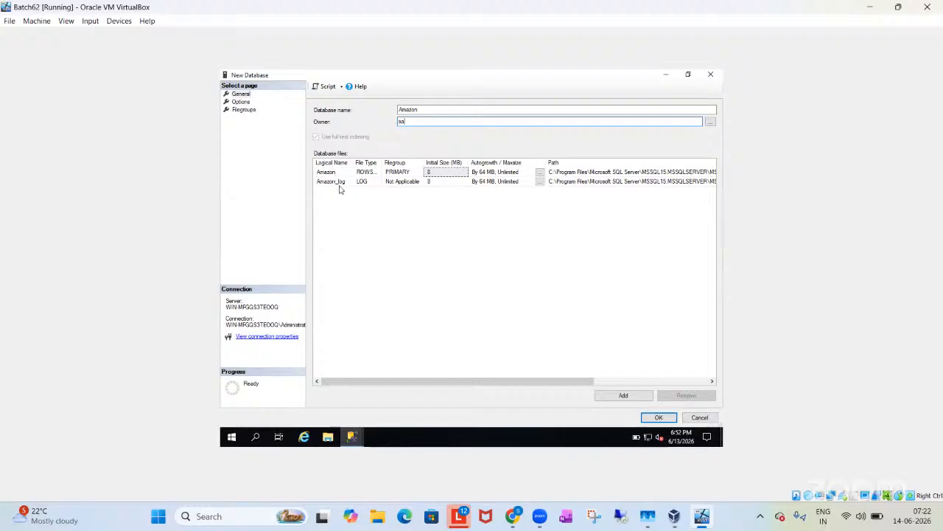
Step: Replace the new database's name with Flipkart
left_click(408, 109)
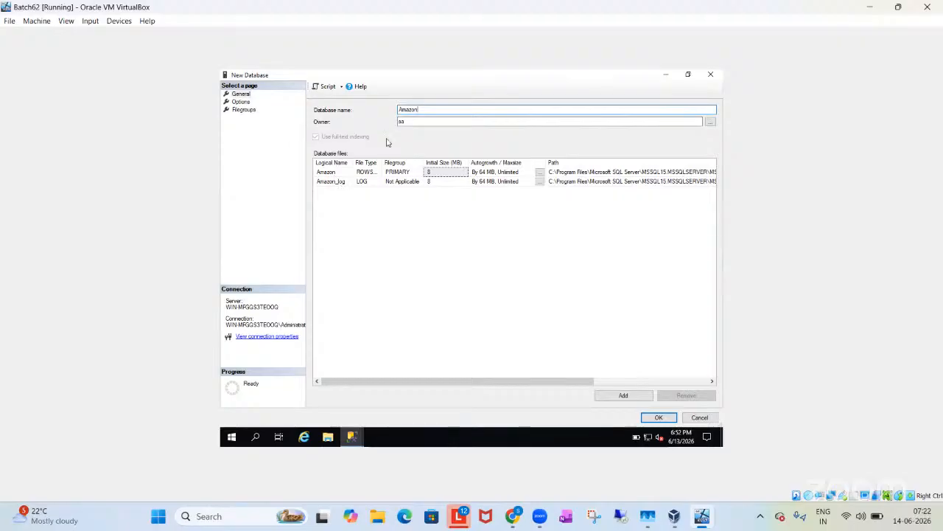
key("BackSpace")
key("BackSpace")
key("BackSpace")
key("BackSpace")
key("BackSpace")
key("BackSpace")
type("Flipkart")
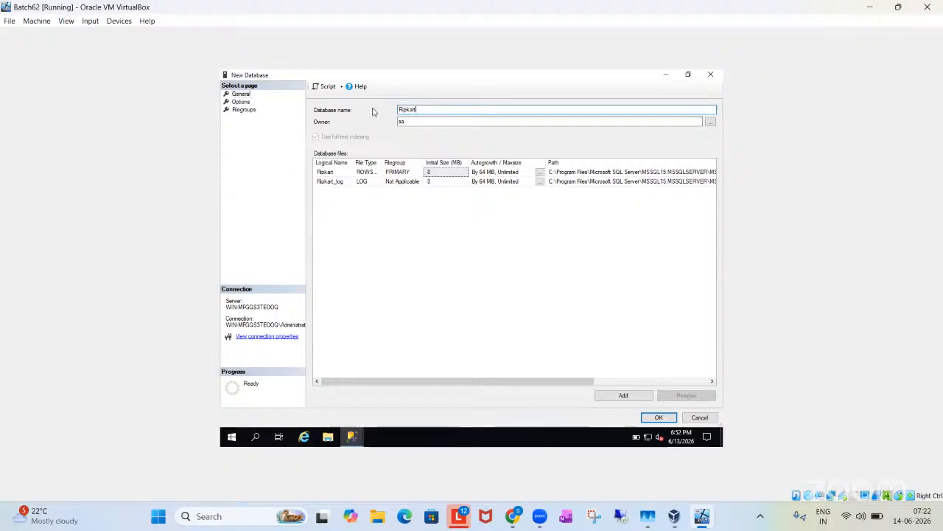
Step: Set the new database's name back to Amazon
double_click(424, 112)
type("Amazon")
Step: Switch to Chrome and view the Amazon.in data flow in the B62 Daigrams.drawio diagram
left_click(512, 515)
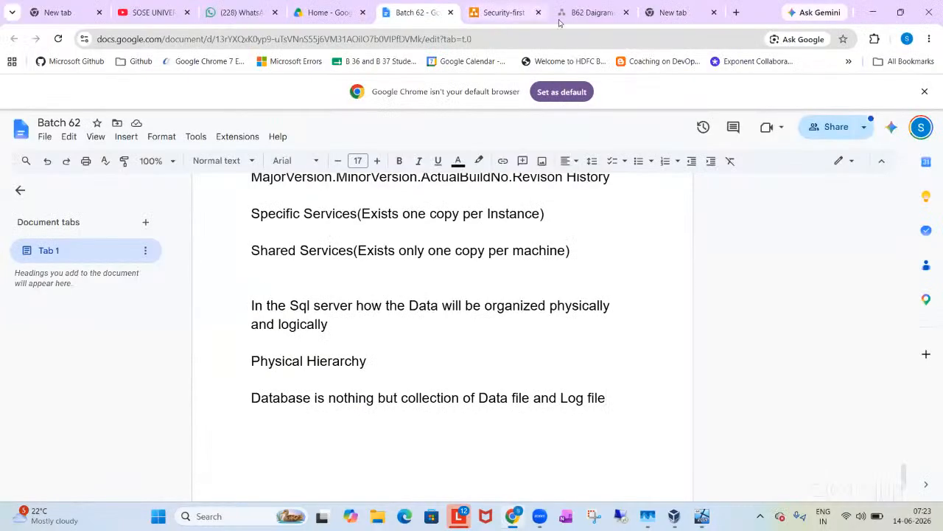
left_click(590, 12)
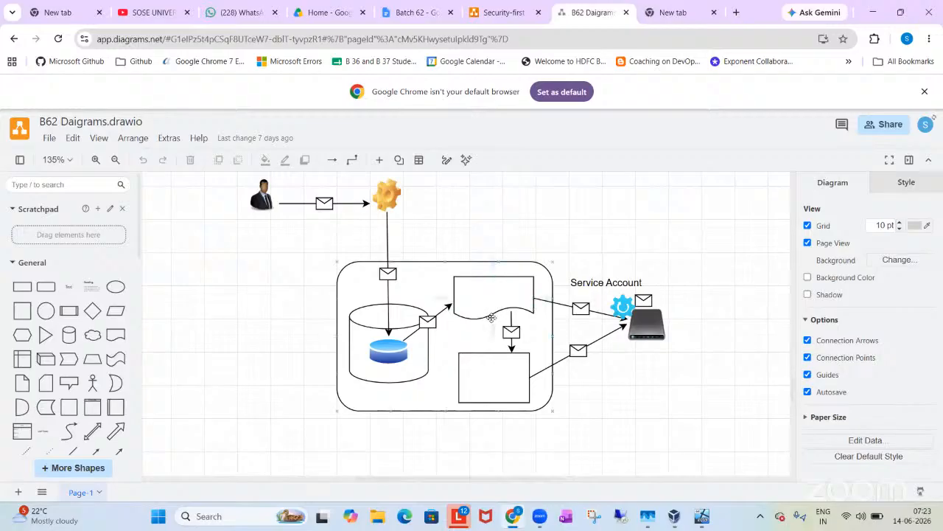
scroll(327, 254, "up", 1)
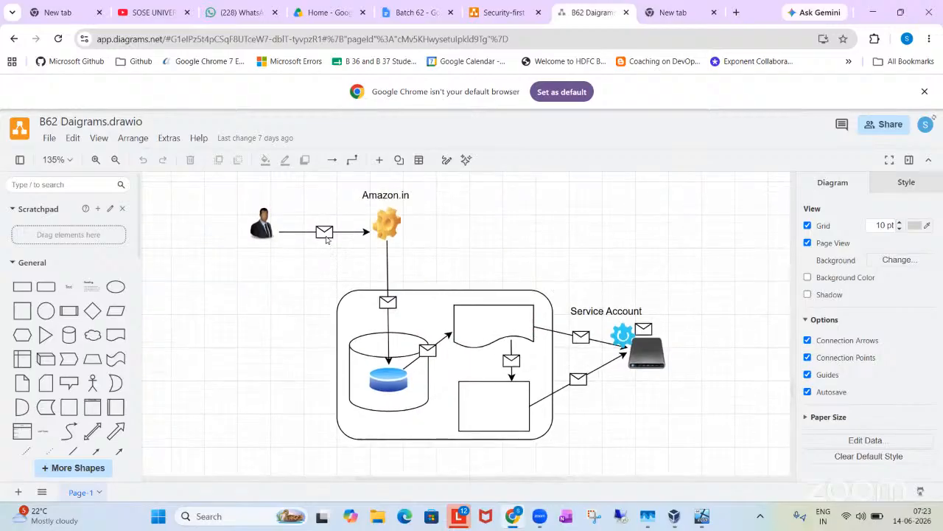
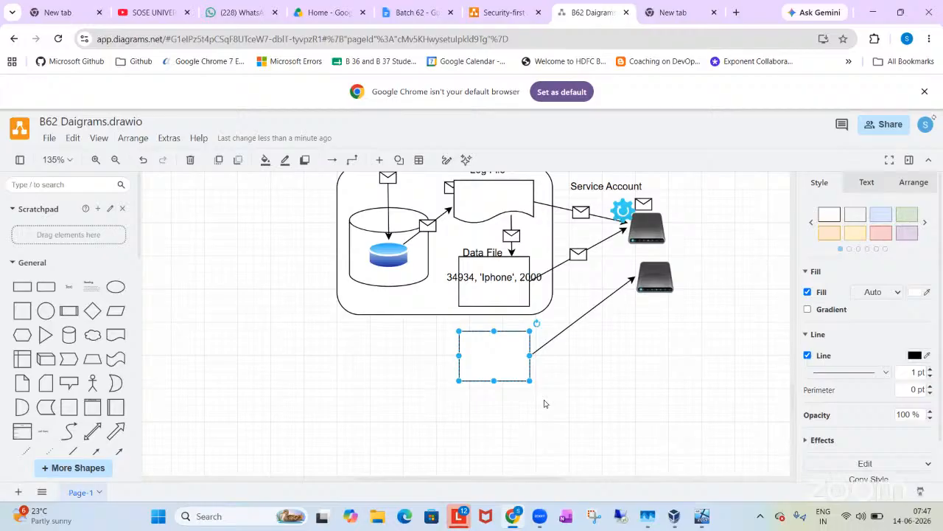
Step: Switch from the diagram to the VirtualBox VM and examine the types and filegroups of the Amazon database's data and log files
scroll(544, 383, "up", 3)
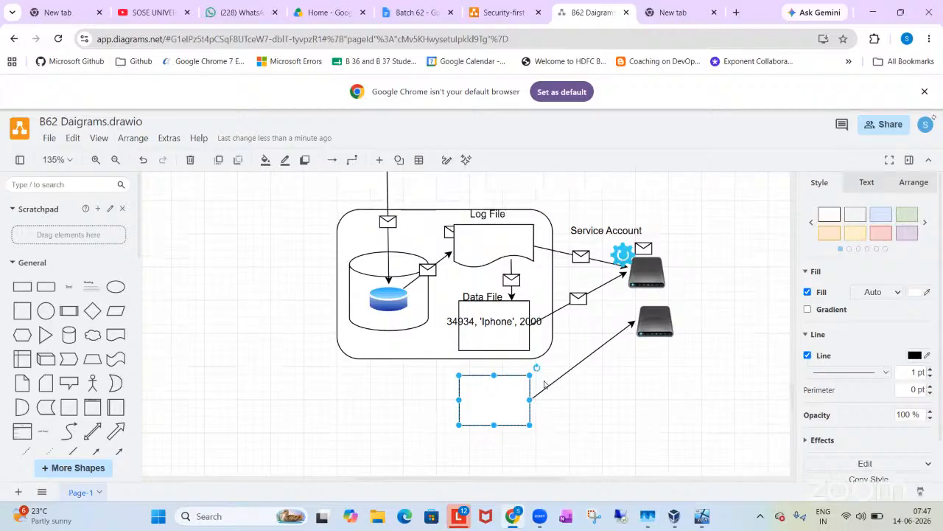
scroll(545, 384, "up", 1)
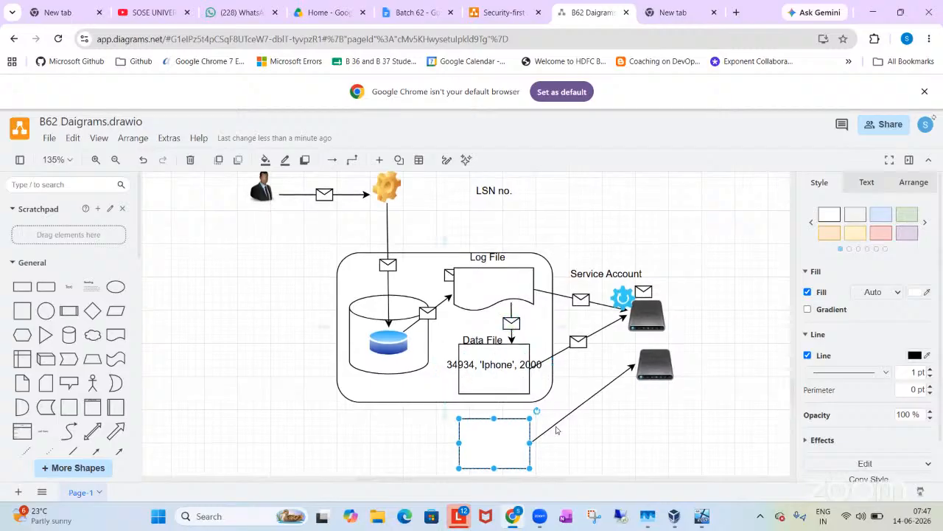
left_click(701, 516)
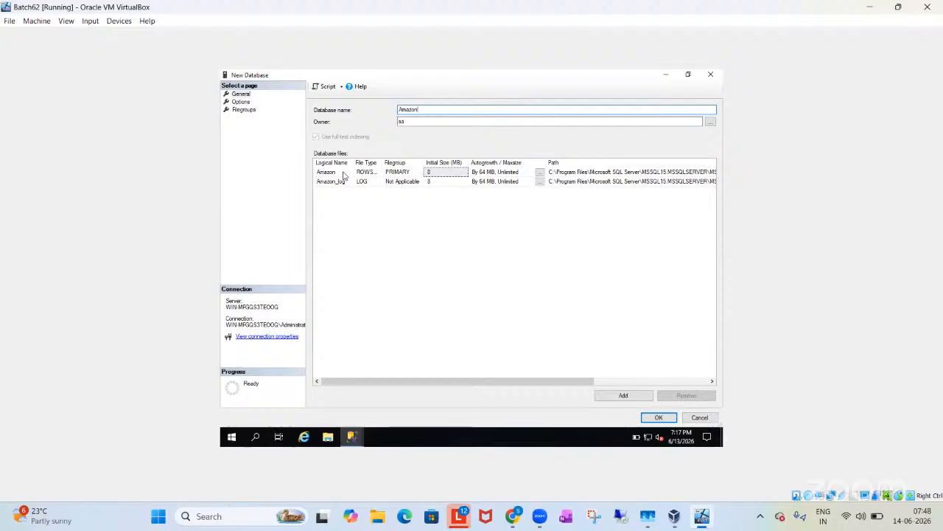
double_click(380, 162)
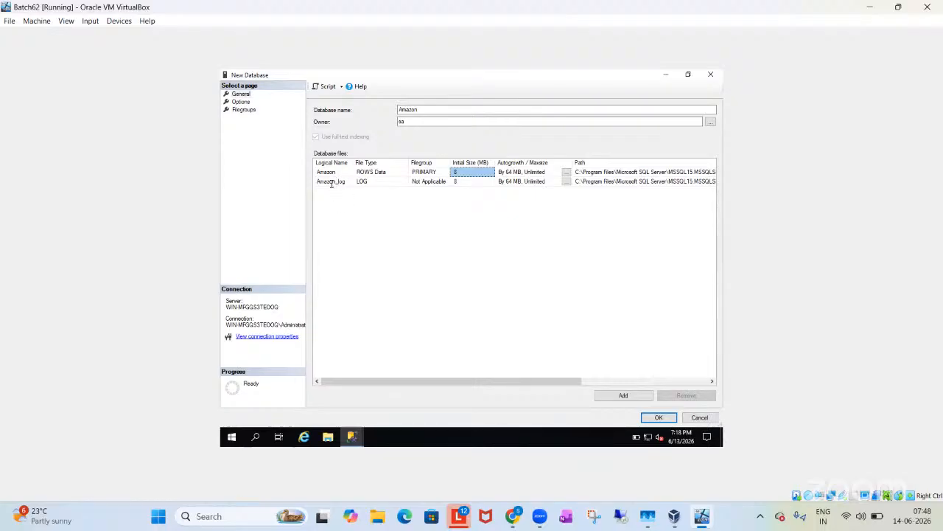
left_click(332, 182)
left_click_drag(351, 182, 316, 182)
left_click(350, 210)
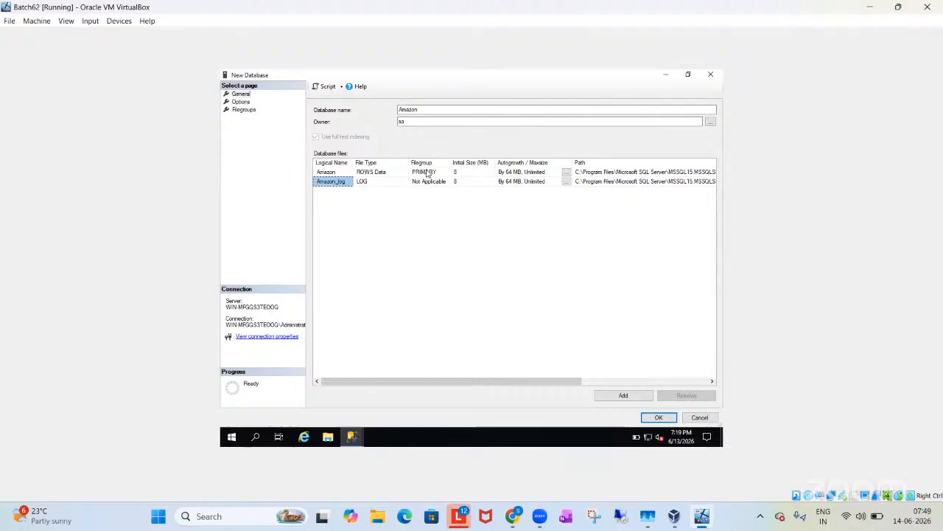
left_click(426, 174)
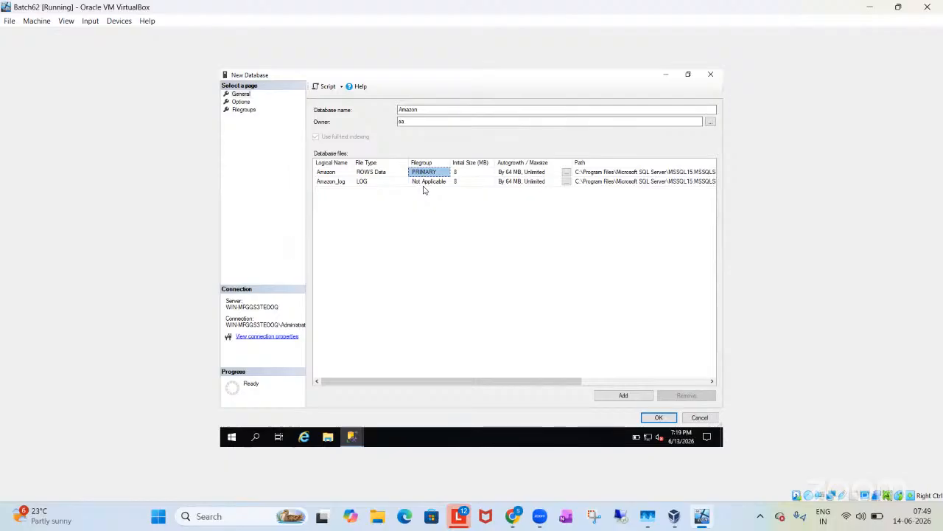
Step: Set the initial size of the Amazon rows data file to 100 MB
left_click(472, 171)
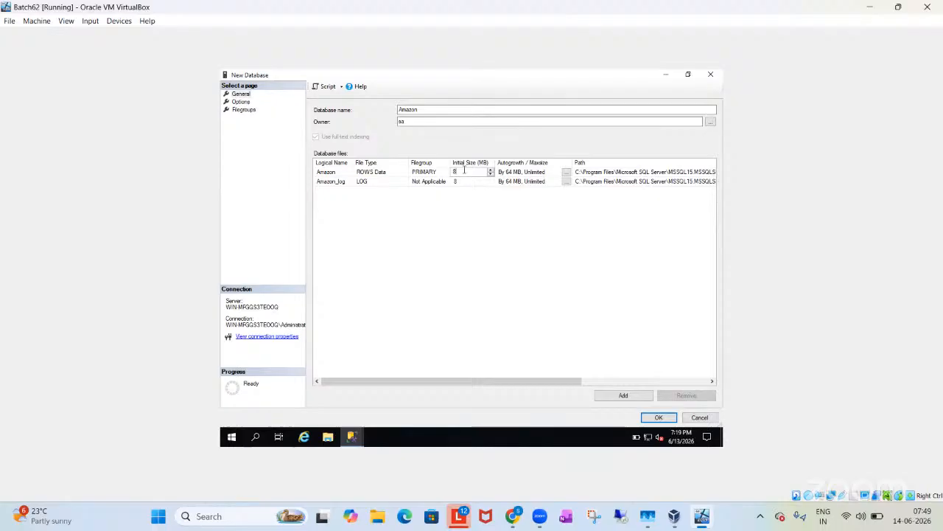
left_click_drag(464, 171, 443, 171)
type("100")
Step: Disable autogrowth for the Amazon data file and apply the setting
left_click(566, 172)
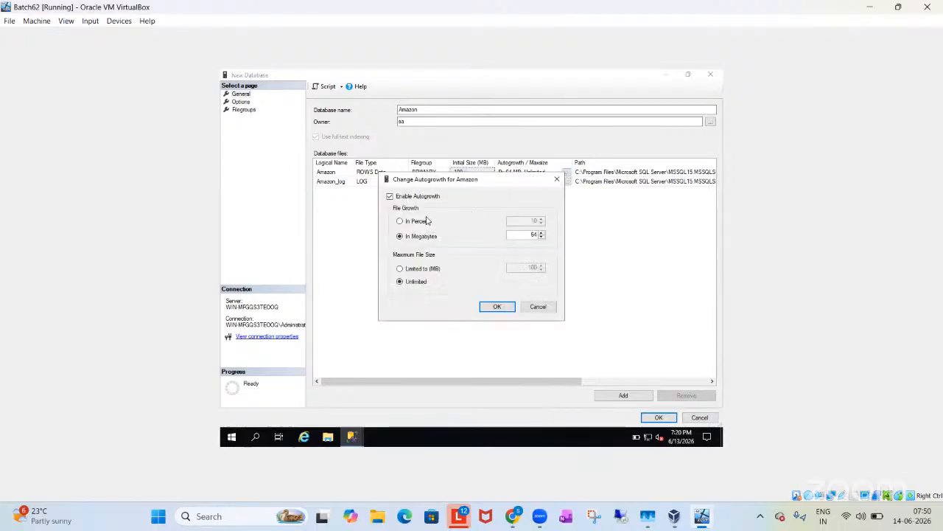
left_click(390, 197)
left_click(493, 308)
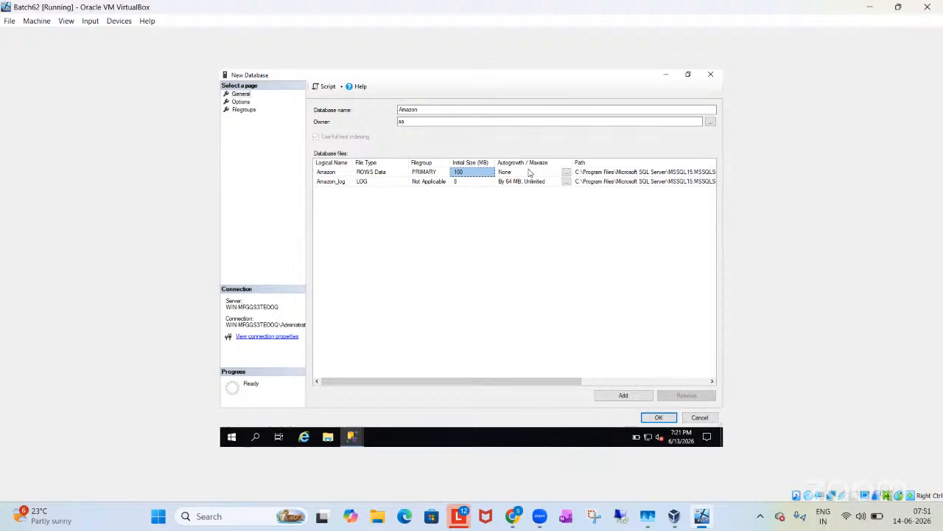
Step: Enable autogrowth for the Amazon data file and set its file growth to 50 percent
left_click(567, 174)
left_click(423, 200)
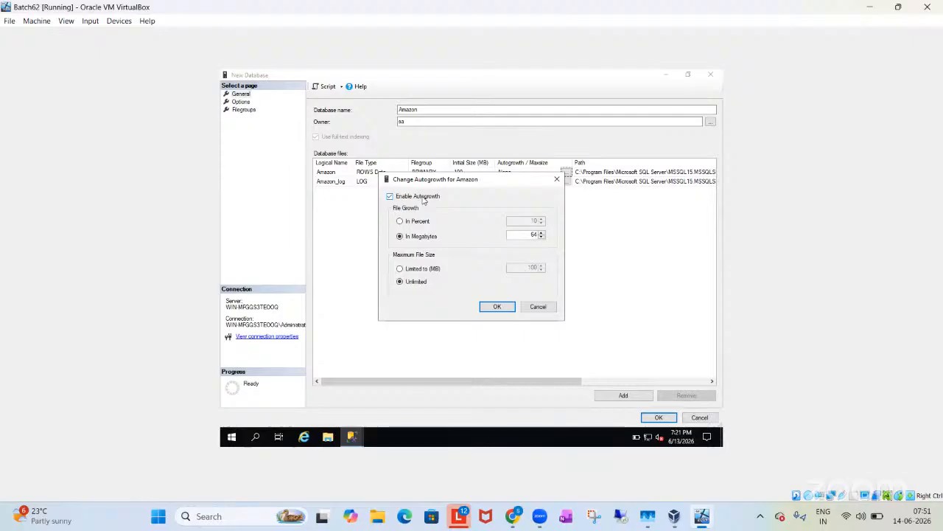
left_click(417, 221)
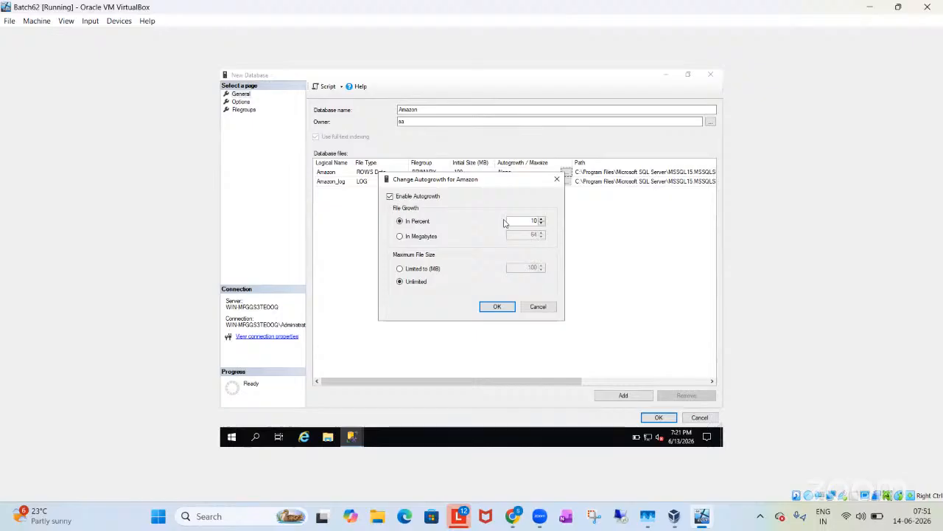
left_click_drag(522, 221, 569, 225)
type("5")
left_click_drag(510, 182, 514, 221)
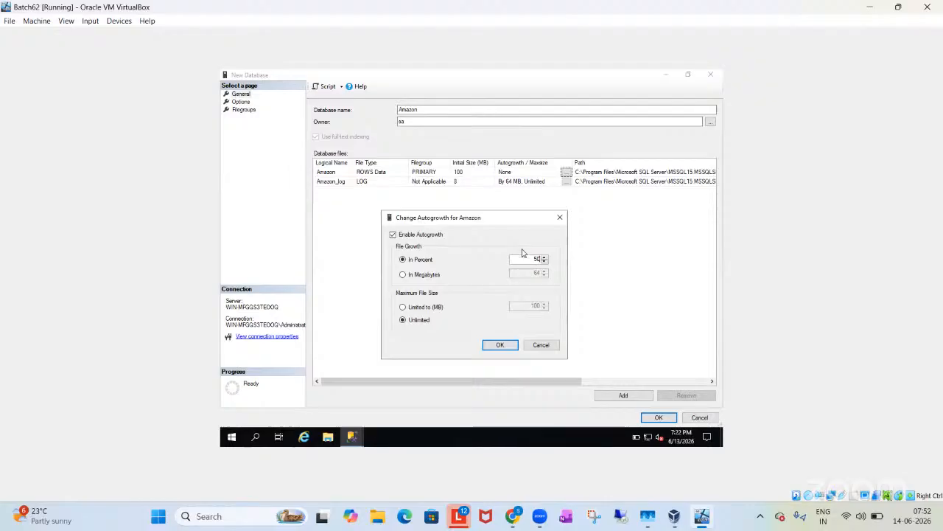
left_click_drag(532, 260, 544, 263)
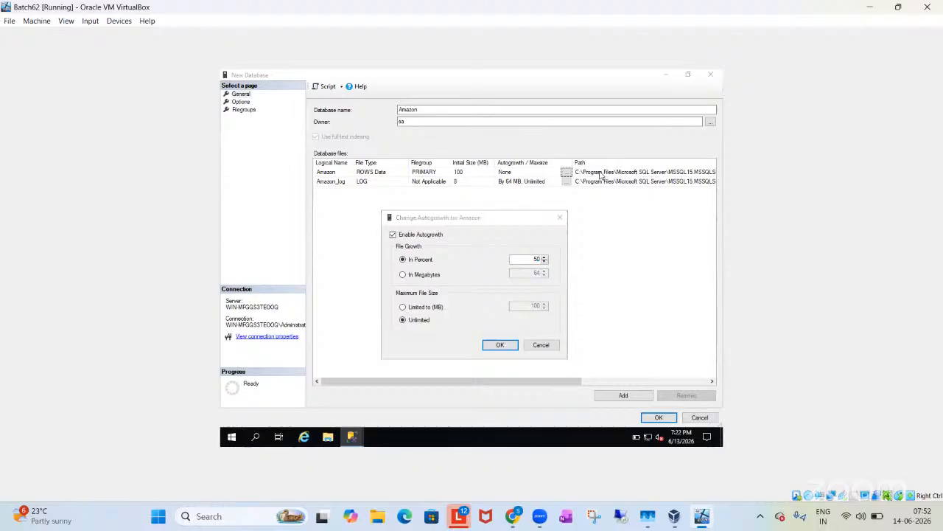
Step: Check the VM's C: drive space in File Explorer and return to the autogrowth settings
key("super+e")
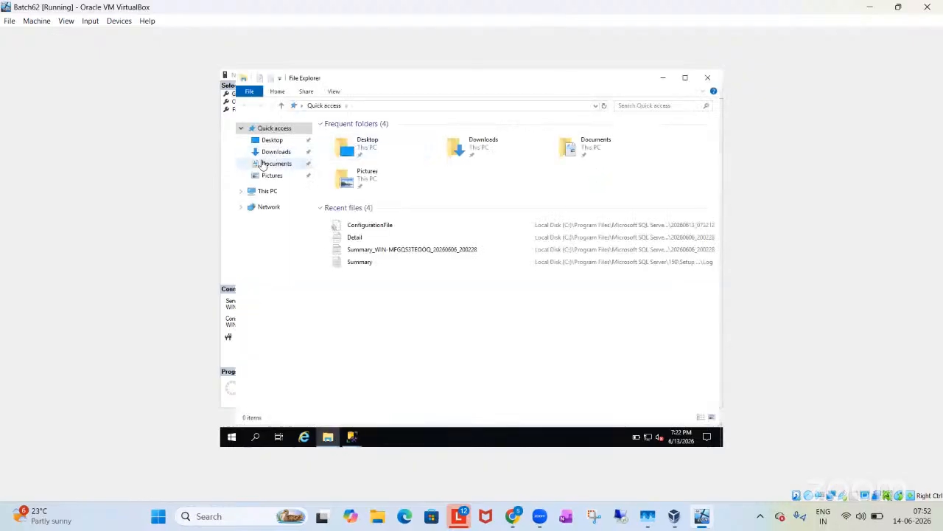
left_click(267, 192)
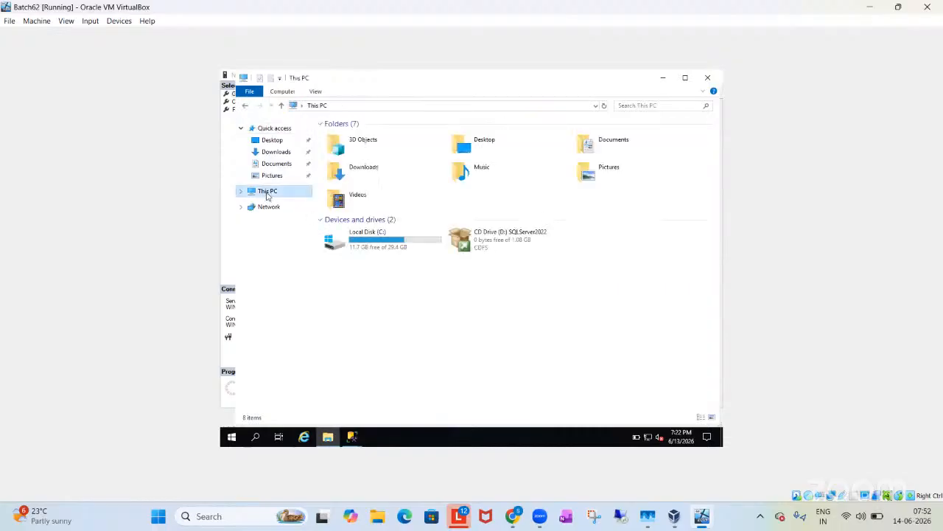
left_click(368, 238)
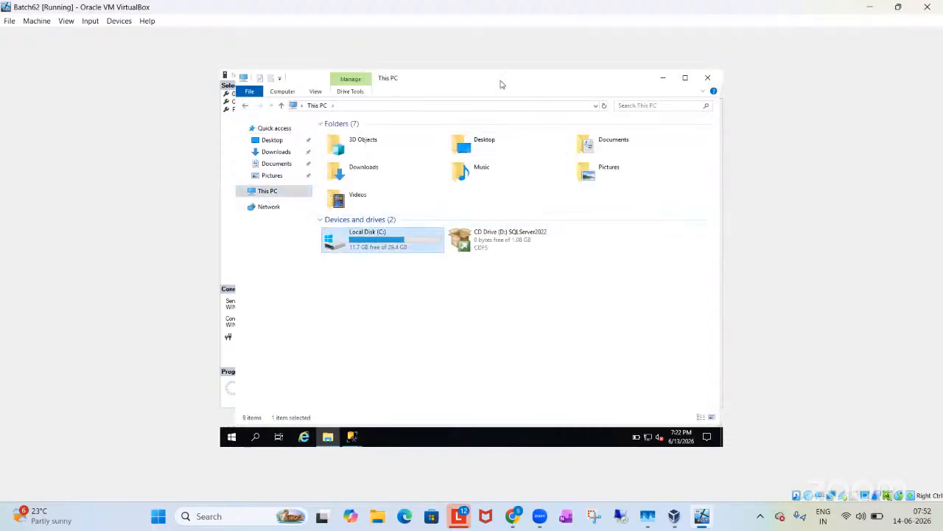
left_click_drag(503, 85, 706, 214)
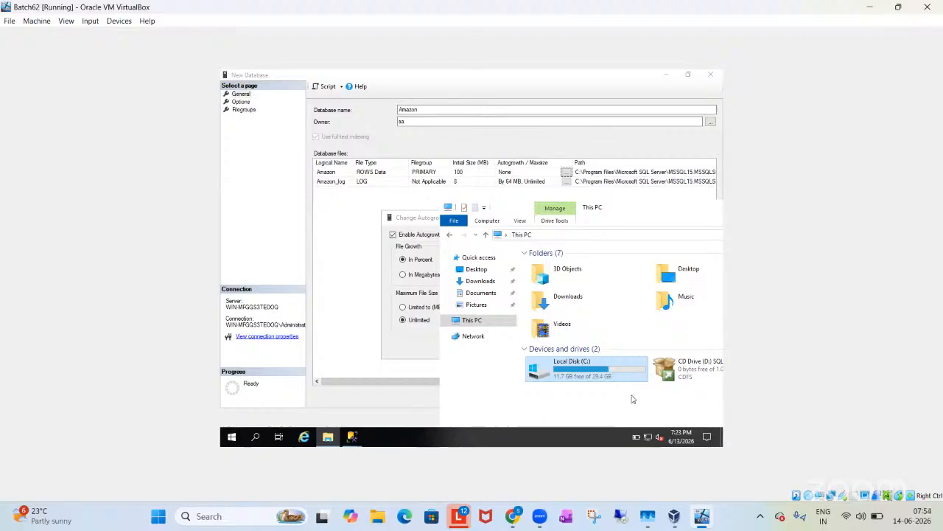
left_click(371, 288)
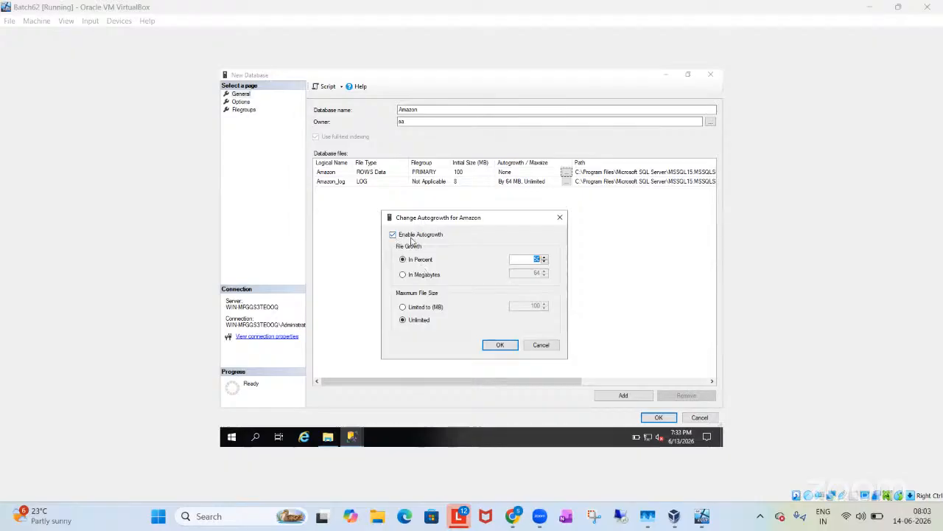
Step: Try a file growth of 100 megabytes for the Amazon data file and go back to growth in percent
left_click(419, 275)
left_click_drag(524, 274, 571, 278)
type("100")
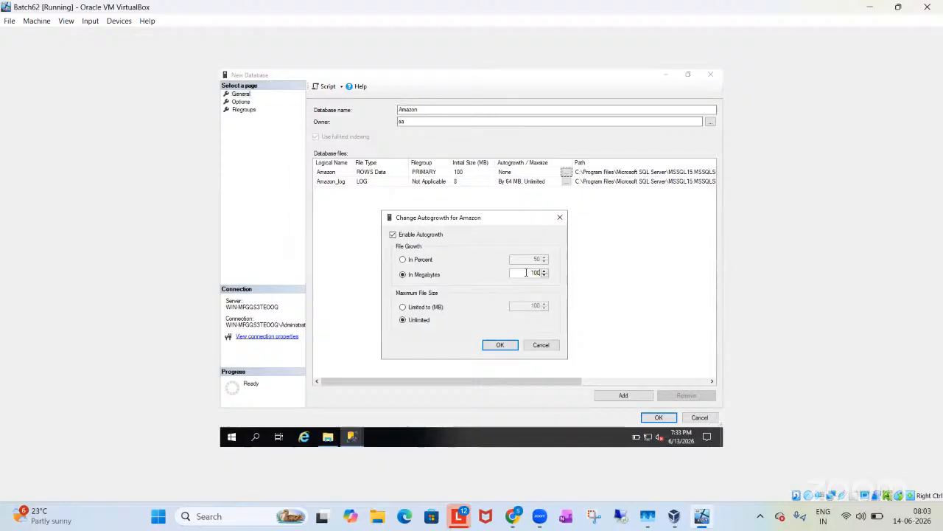
left_click(425, 261)
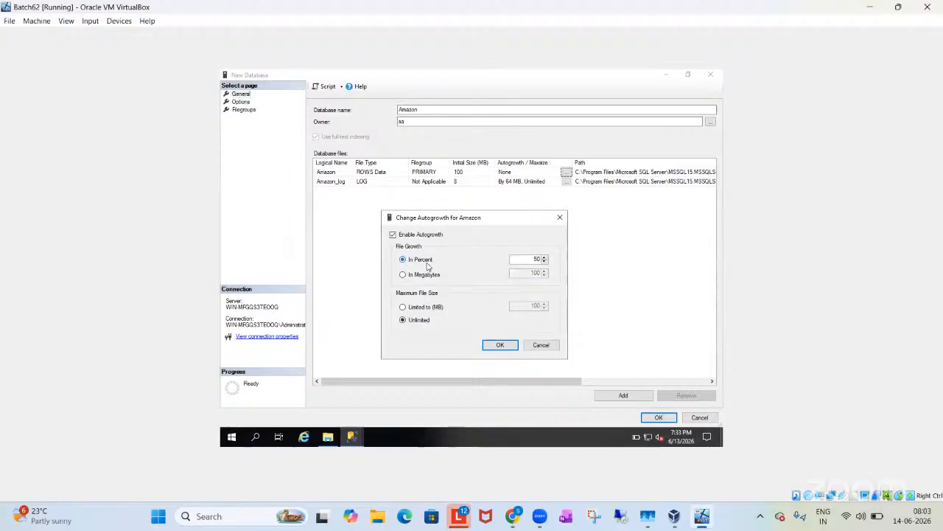
left_click_drag(529, 259, 553, 266)
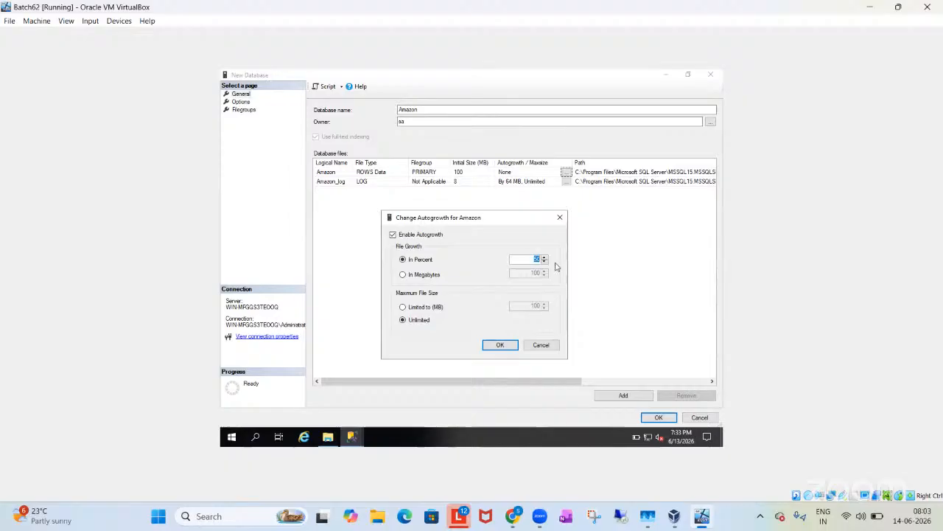
Step: Try a limited maximum file size, set it back to Unlimited, and apply the Amazon data file's autogrowth settings
left_click(411, 310)
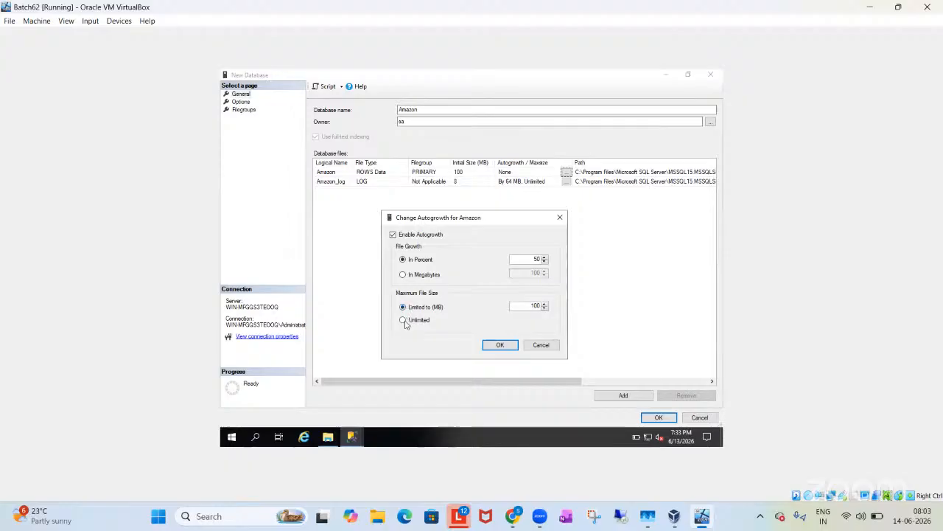
left_click(403, 321)
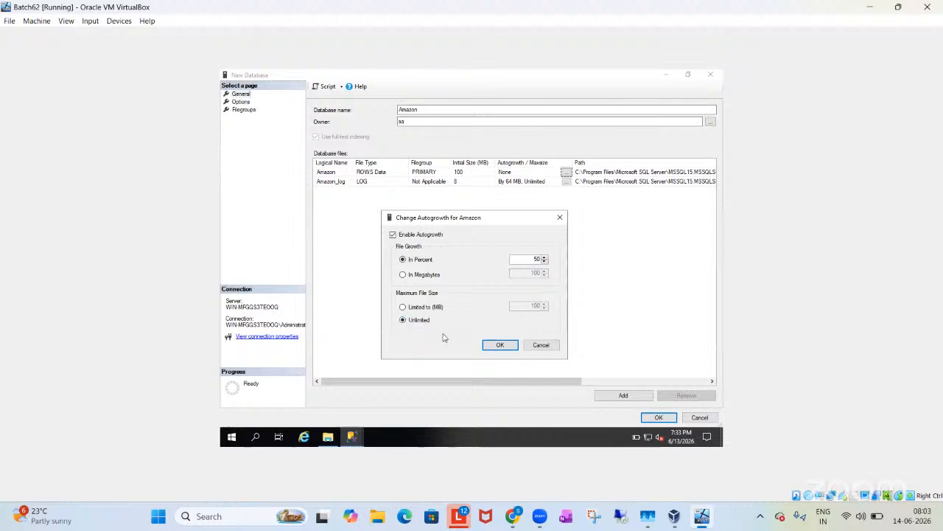
left_click(496, 346)
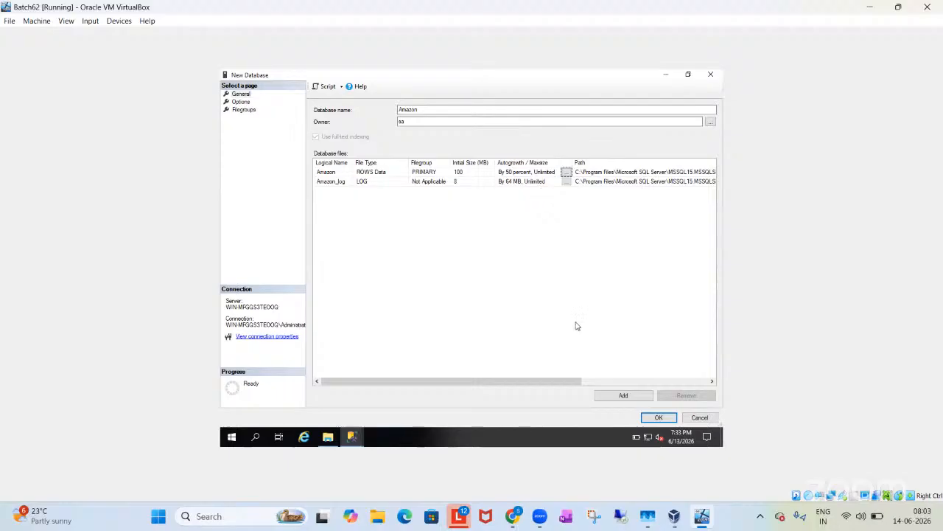
Step: Examine the database file paths, then the collation choices and other database options for the new Amazon database
left_click_drag(554, 382, 657, 381)
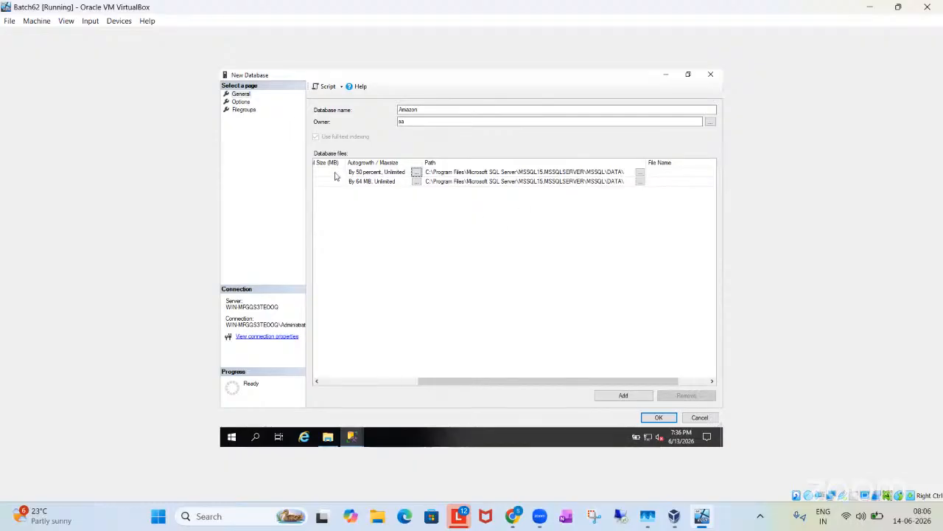
left_click(242, 101)
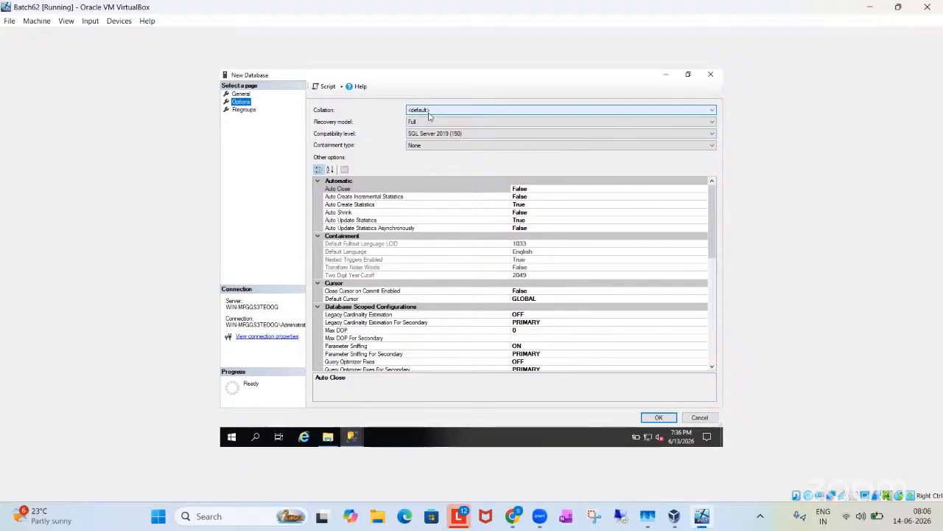
left_click(429, 114)
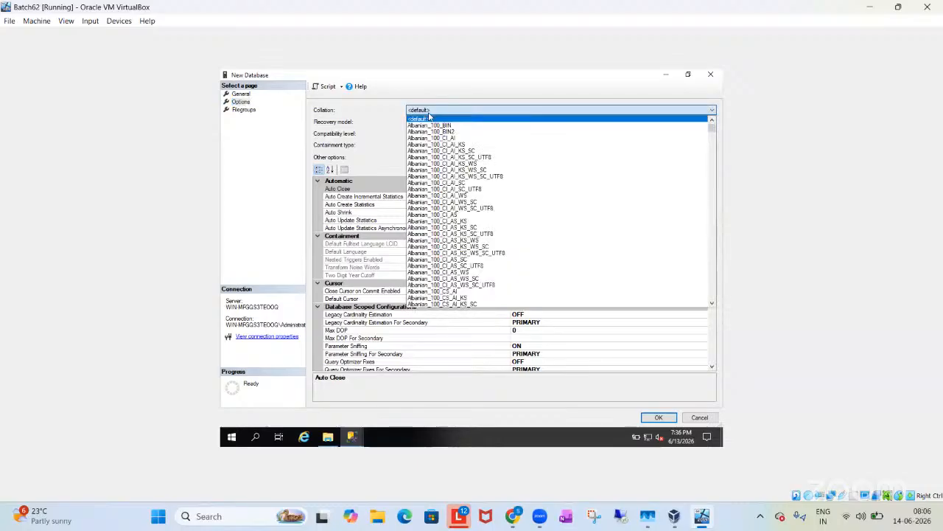
left_click(429, 113)
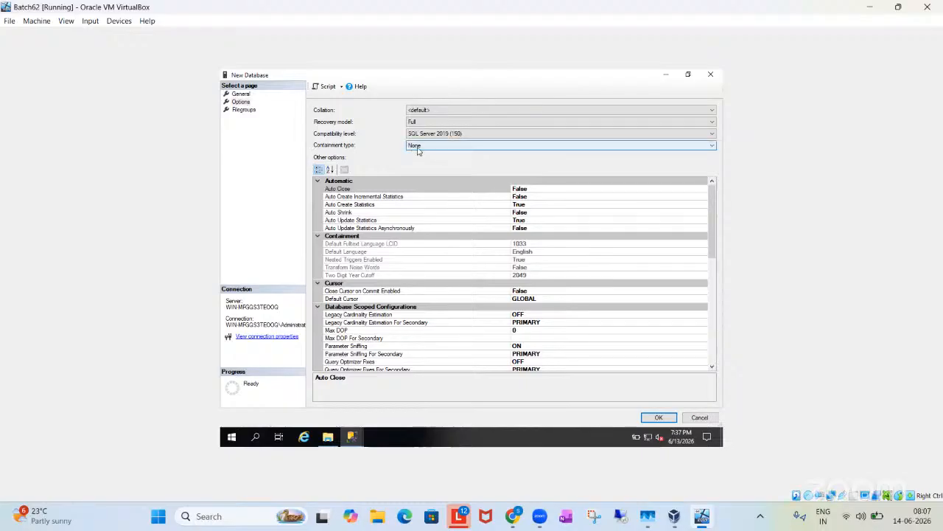
scroll(471, 272, "down", 7)
scroll(472, 272, "down", 2)
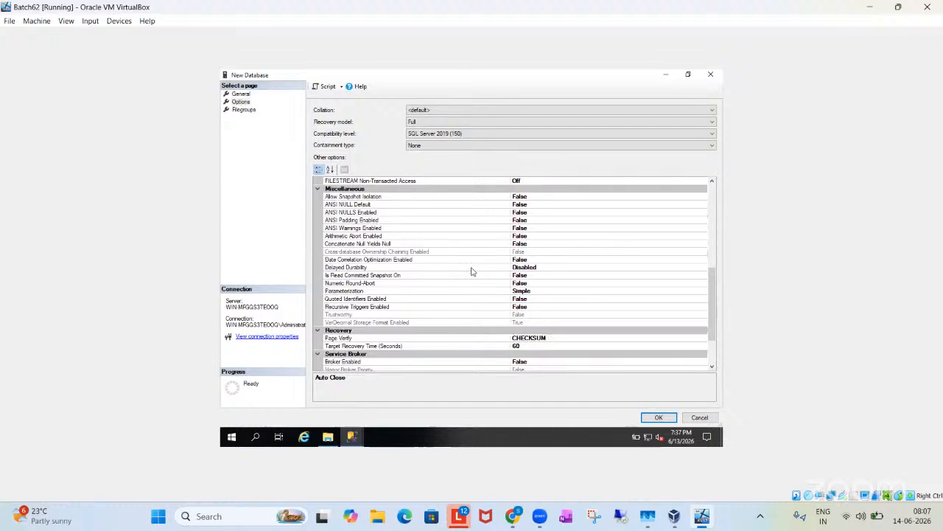
scroll(471, 271, "down", 2)
scroll(471, 272, "up", 4)
scroll(472, 272, "up", 5)
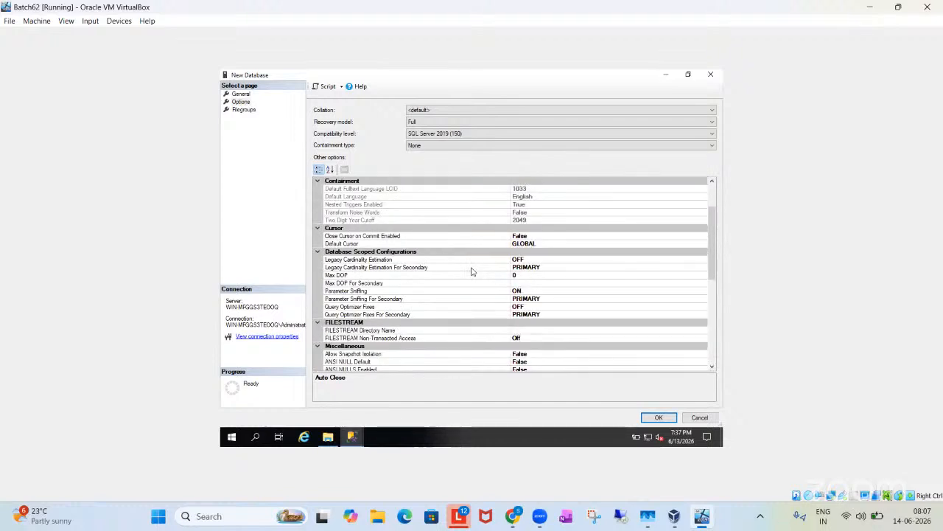
scroll(471, 271, "down", 9)
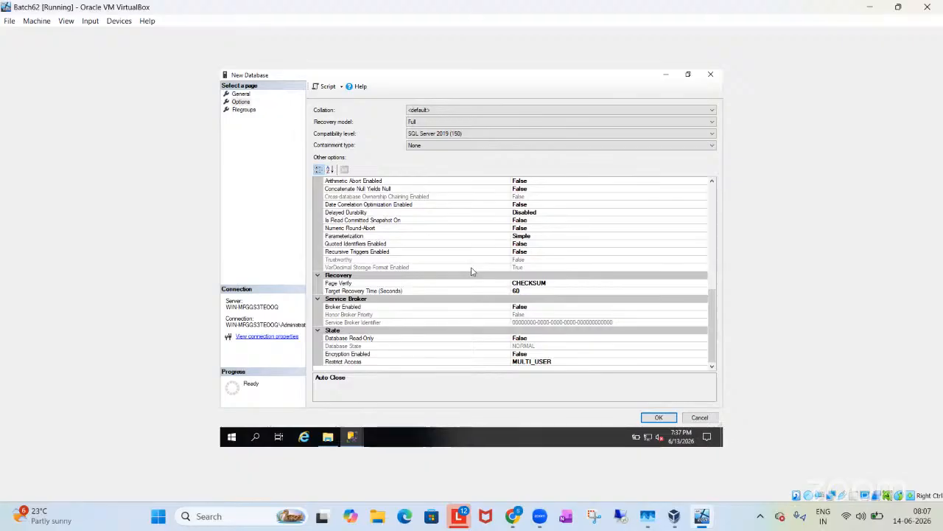
Step: Examine the new database's filegroups and compare them with its list of data and log files
left_click(240, 111)
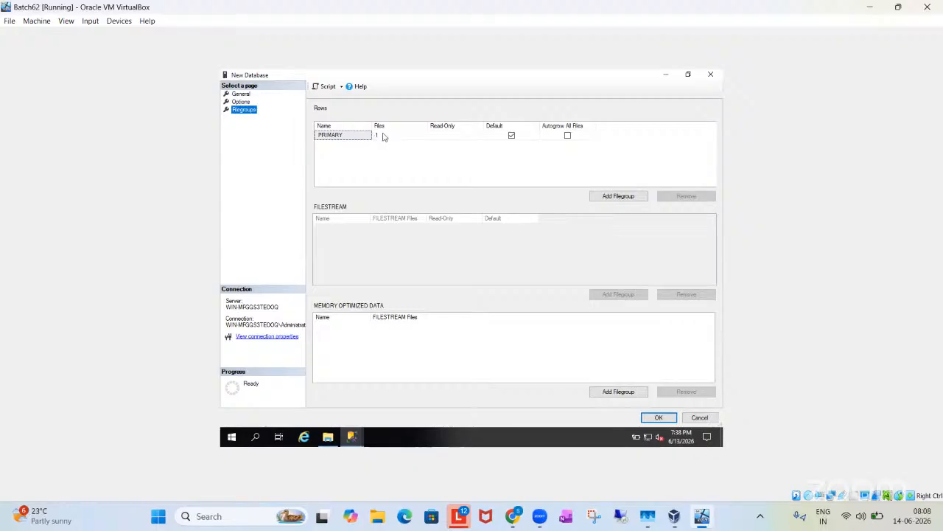
left_click(241, 94)
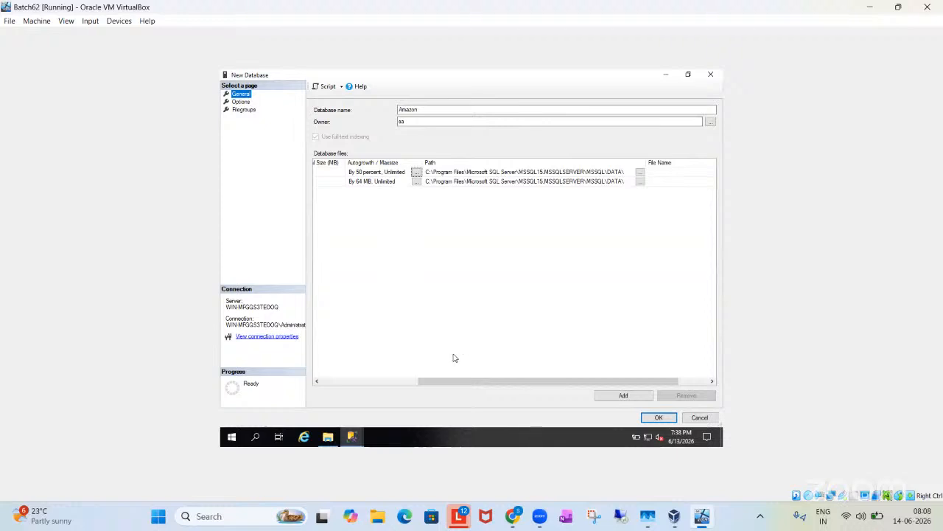
left_click_drag(459, 387, 329, 361)
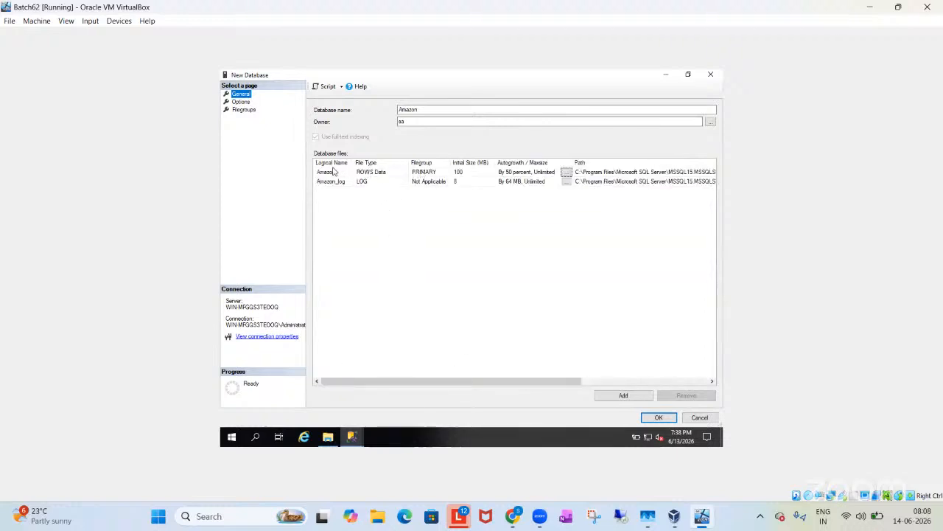
left_click(246, 110)
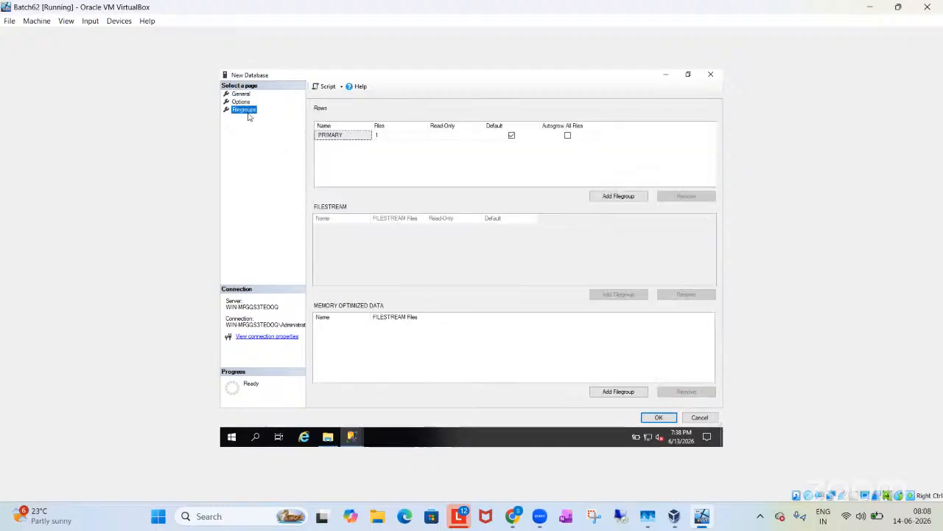
Step: Review the database files and filegroups once more and create the Amazon database with the configured settings
left_click(240, 95)
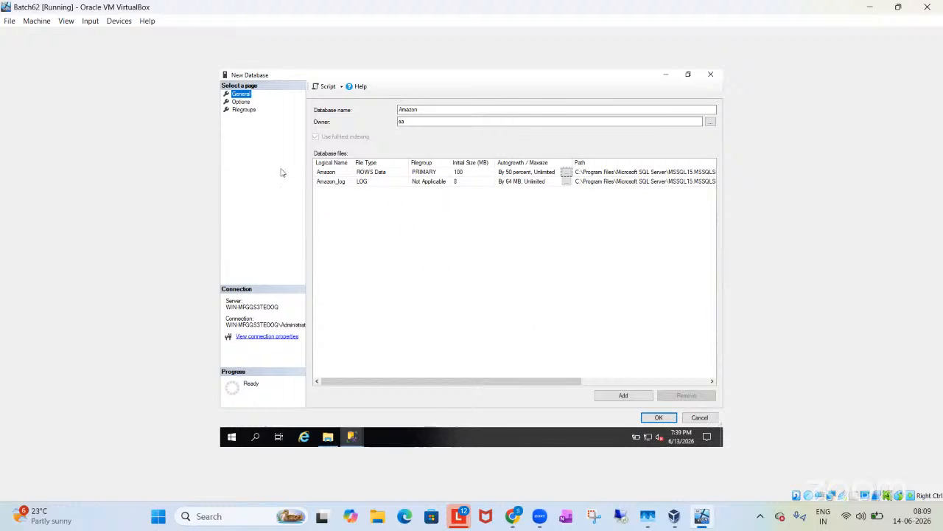
left_click(244, 111)
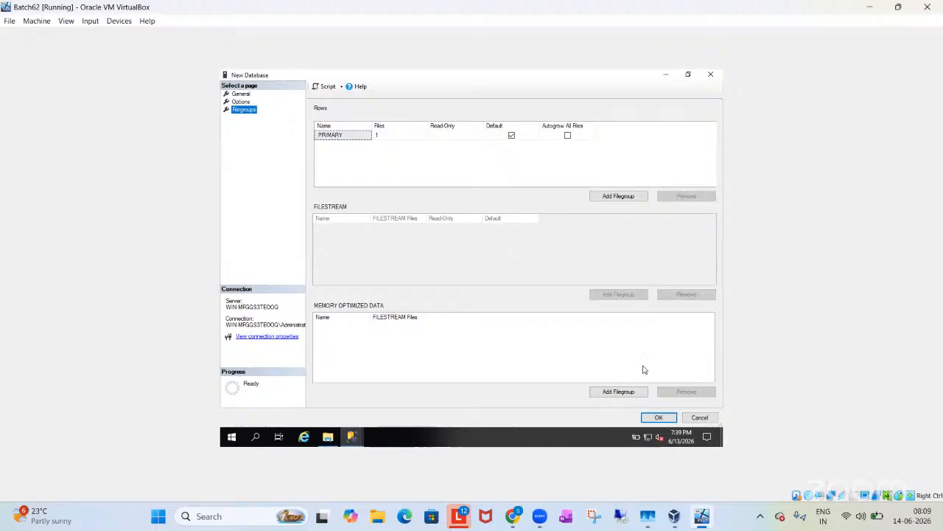
left_click(672, 419)
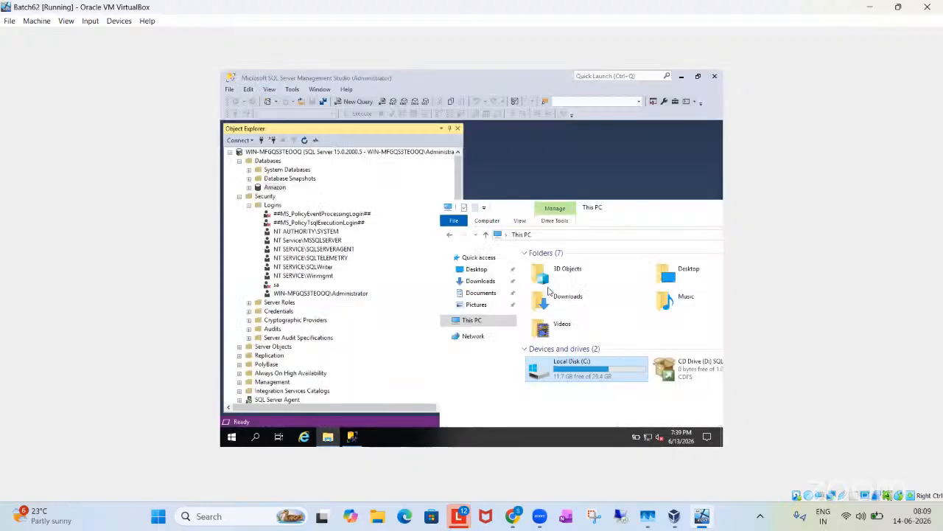
Step: Collapse the Security folder, then refresh the server's object tree and expand the Databases folder
left_click(239, 197)
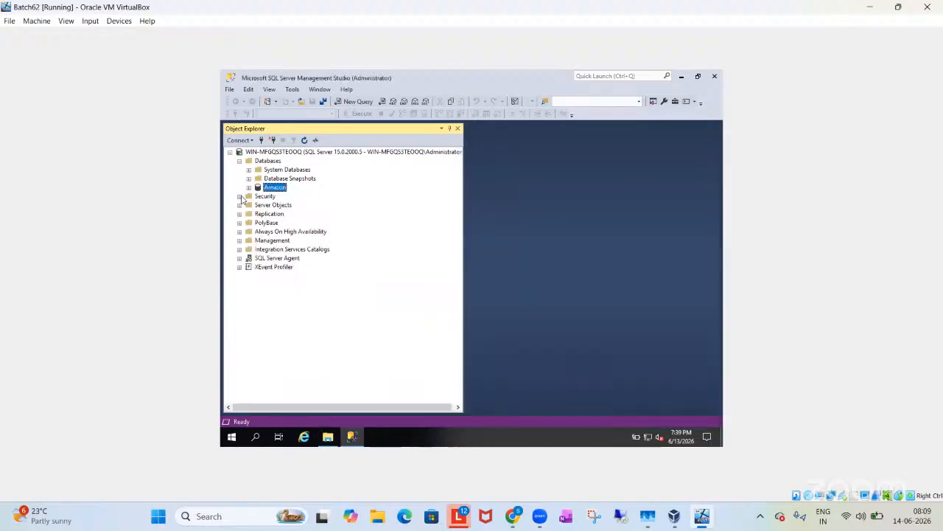
left_click(263, 163)
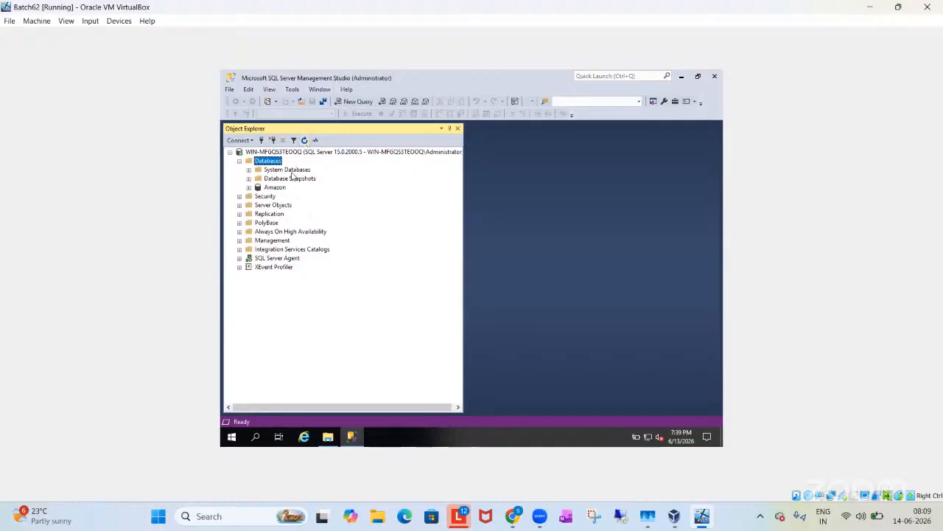
left_click(275, 152)
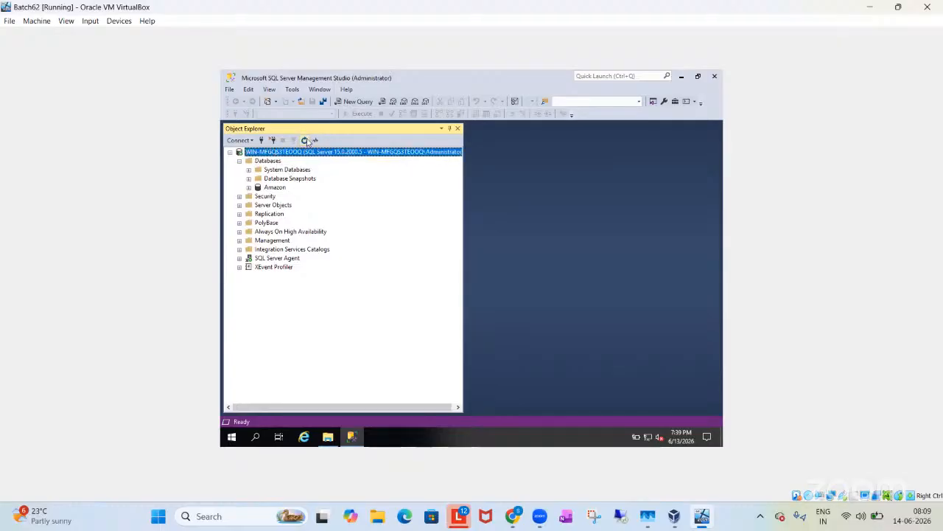
left_click(305, 140)
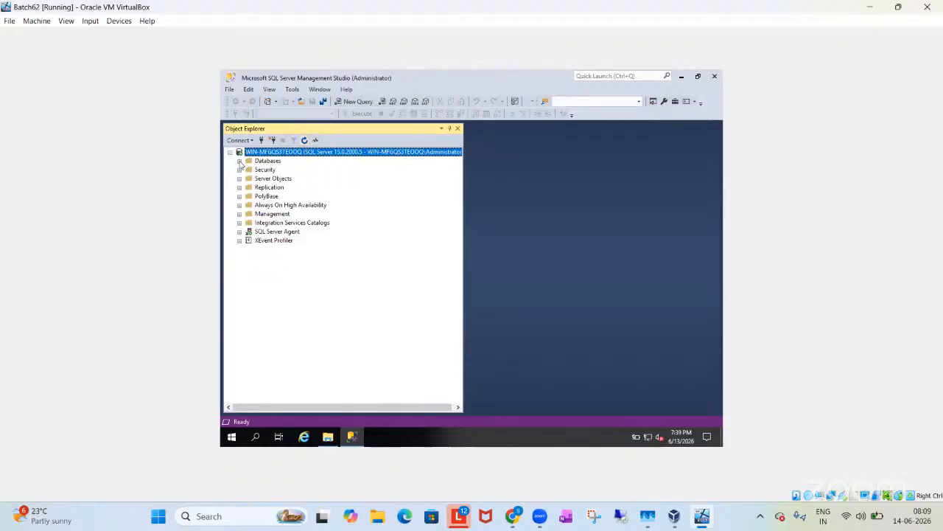
left_click(239, 160)
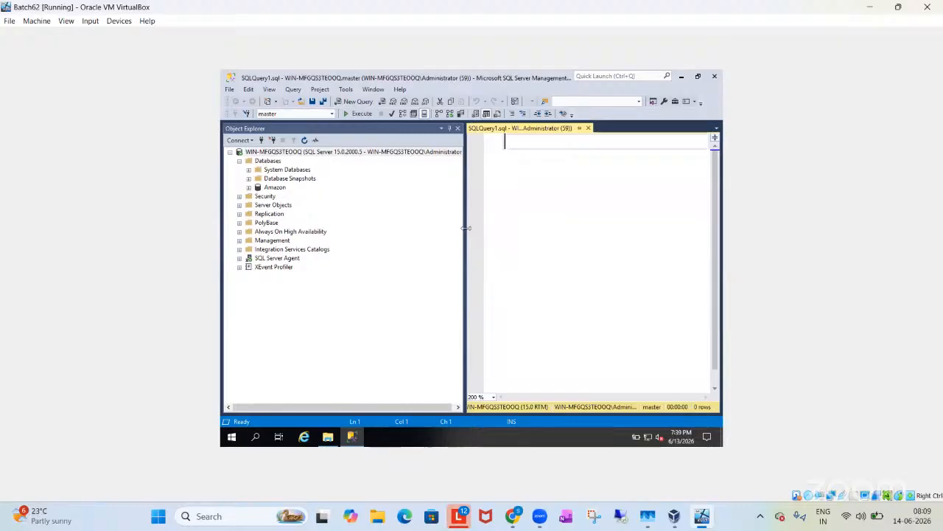
Step: Start a new database named FlipKart with sa as its owner, in a maximized setup dialog
left_click_drag(464, 232, 393, 231)
right_click(273, 161)
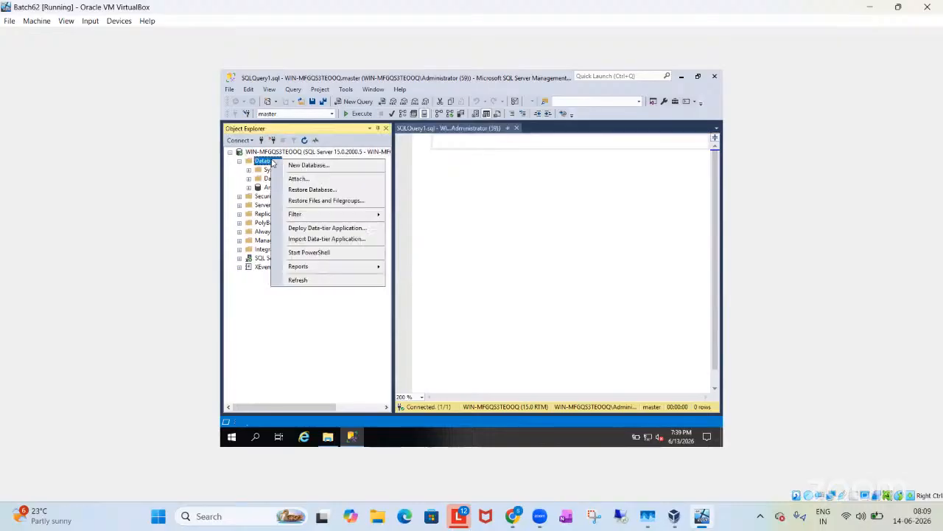
left_click(284, 165)
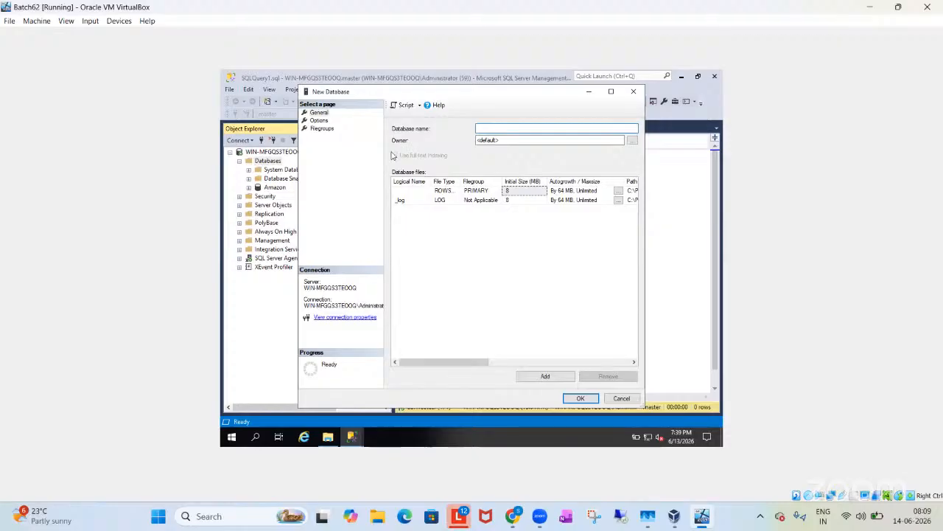
type("FlipKart")
left_click_drag(504, 140, 457, 146)
type("sa")
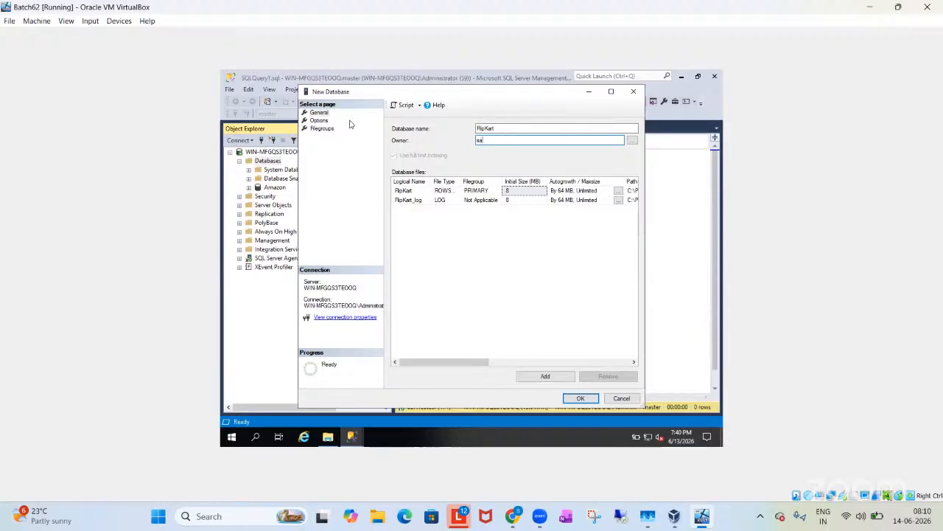
left_click(611, 92)
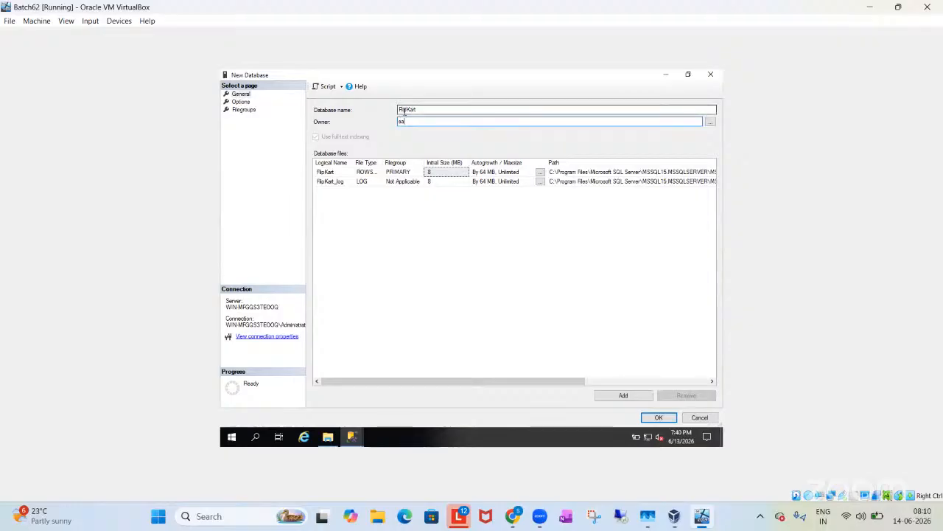
Step: Generate the T-SQL script for creating the FlipKart database and read through it in the query editor
left_click(335, 88)
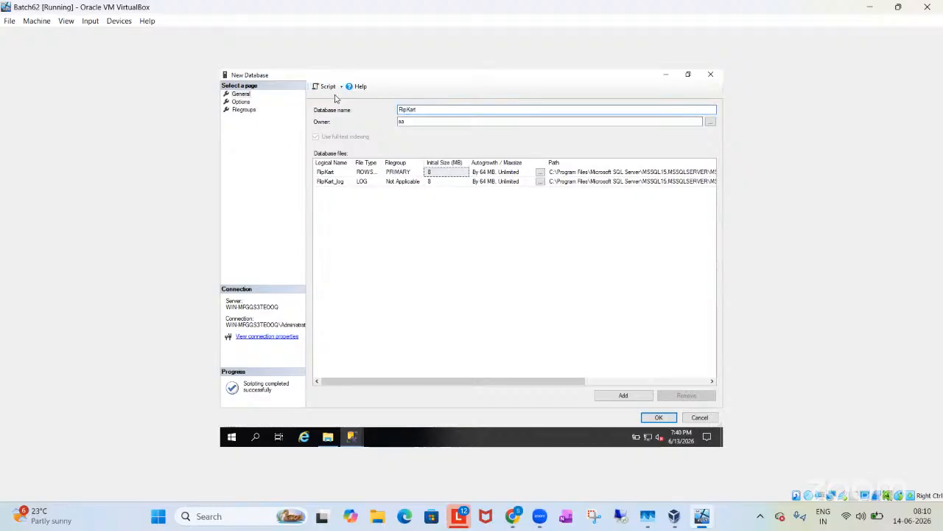
left_click(666, 75)
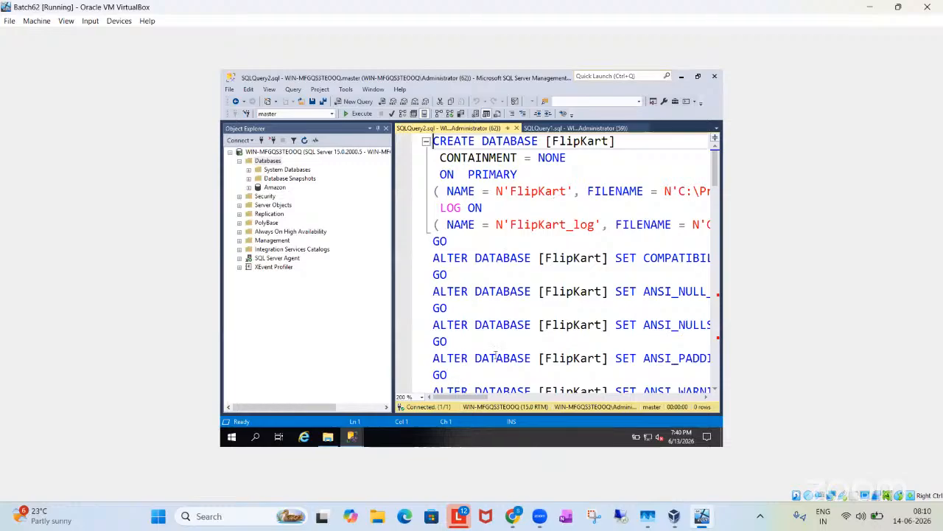
scroll(526, 319, "down", 2)
scroll(526, 319, "down", 9)
scroll(526, 319, "down", 15)
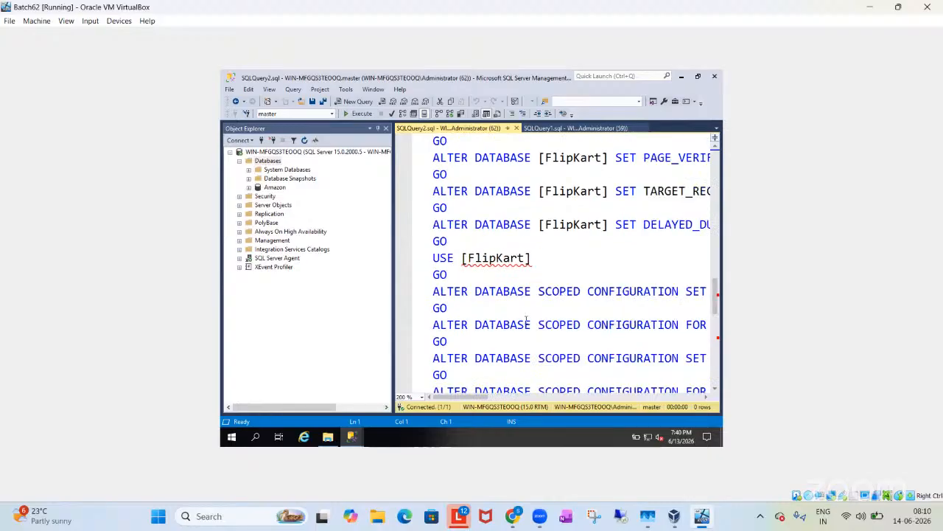
scroll(527, 319, "up", 2)
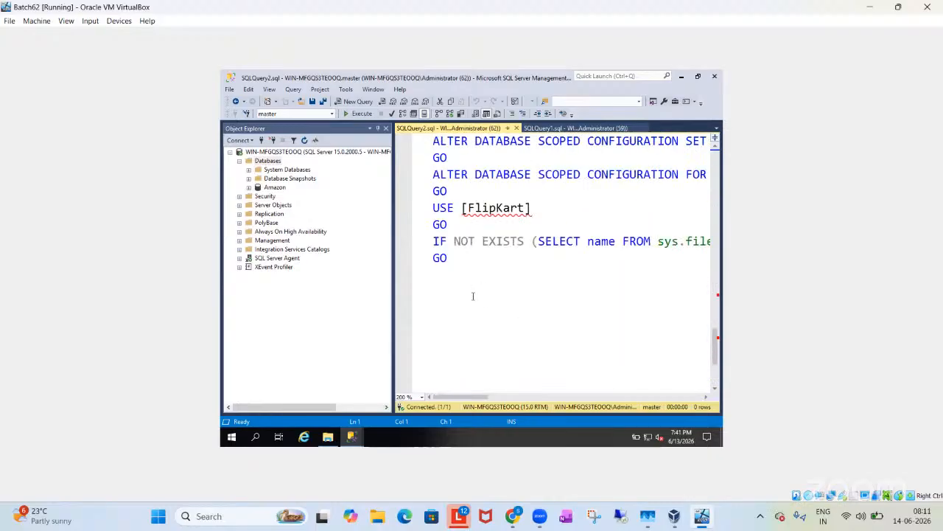
Step: Check the line numbers at the end of the FlipKart script and highlight the whole script back to its first line
left_click(452, 264)
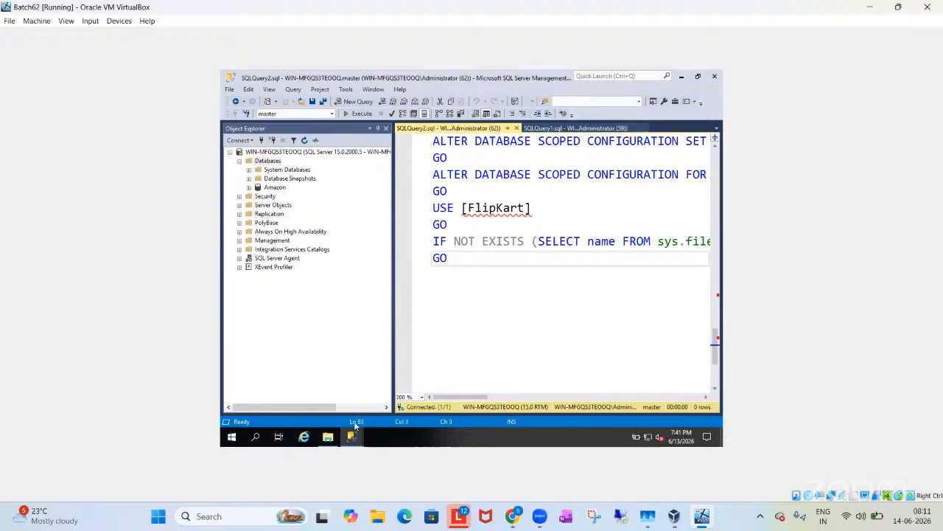
left_click(468, 241)
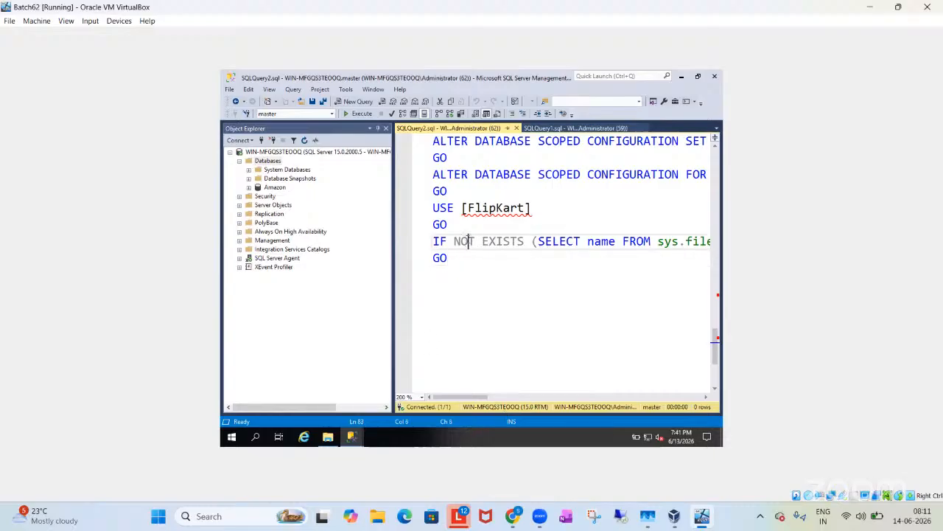
left_click(440, 225)
left_click_drag(464, 252, 391, 104)
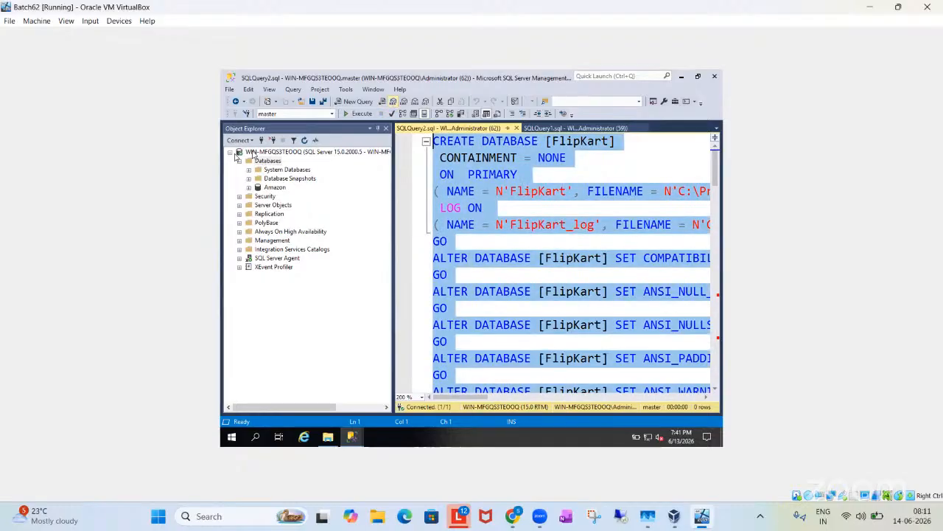
left_click(479, 361)
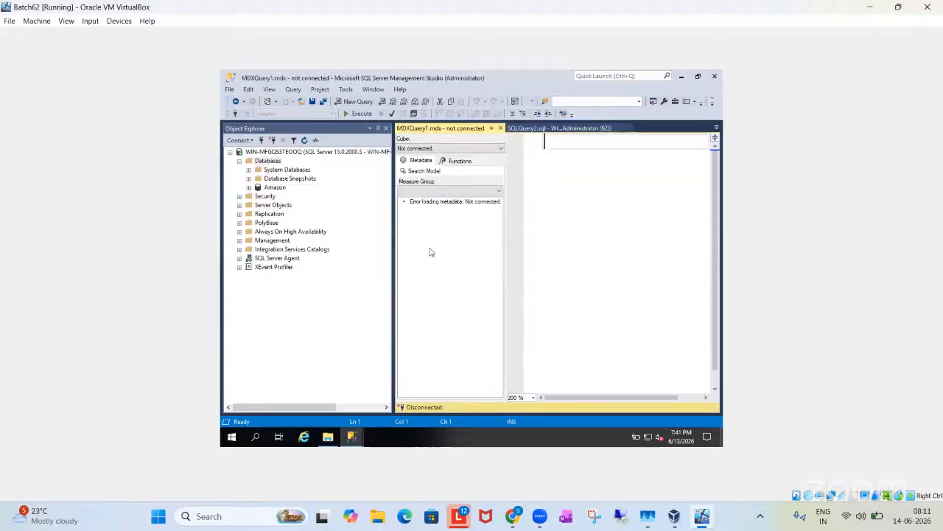
left_click(501, 129)
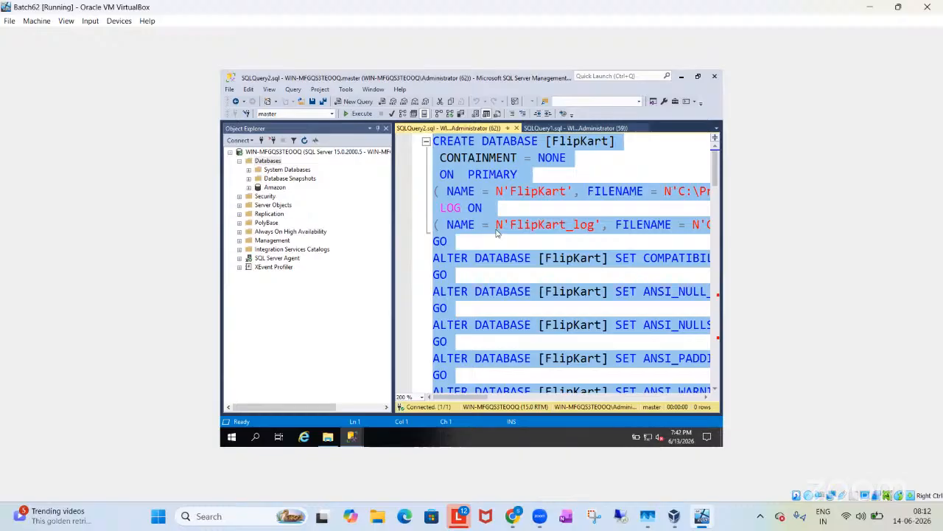
Step: Delete everything in the script after the CREATE DATABASE [FlipKart] line
left_click(493, 213)
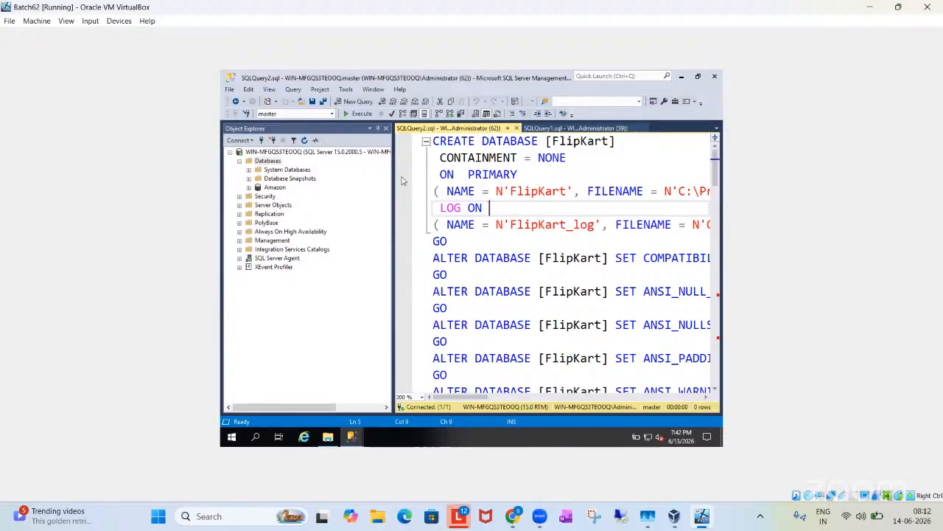
left_click_drag(442, 157, 515, 444)
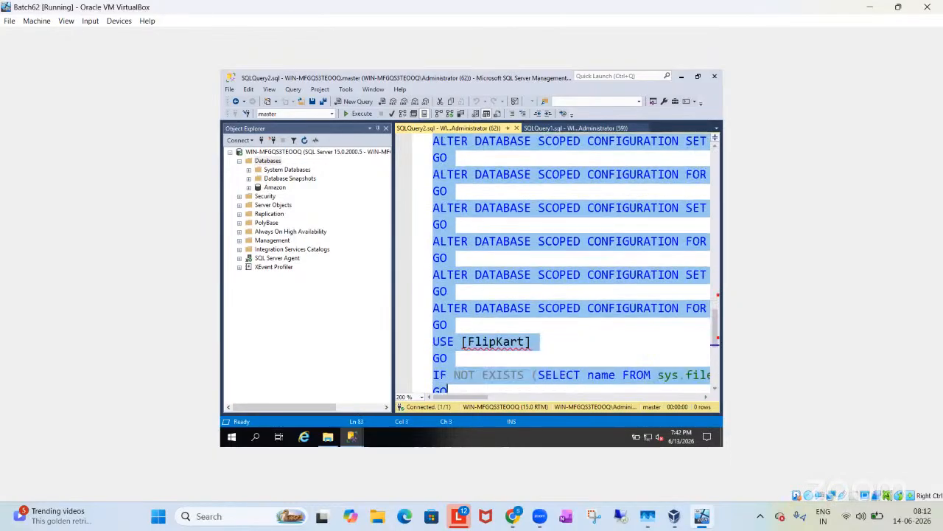
key("Delete")
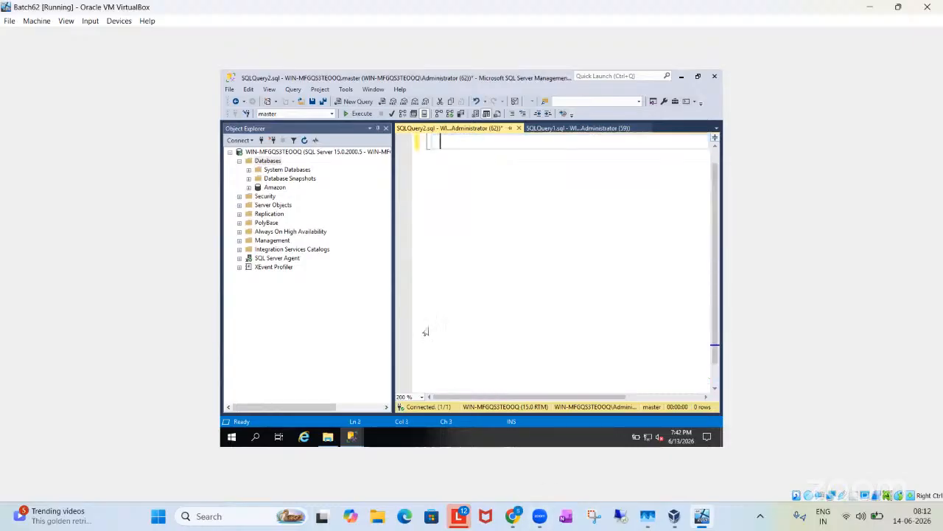
scroll(425, 332, "up", 1)
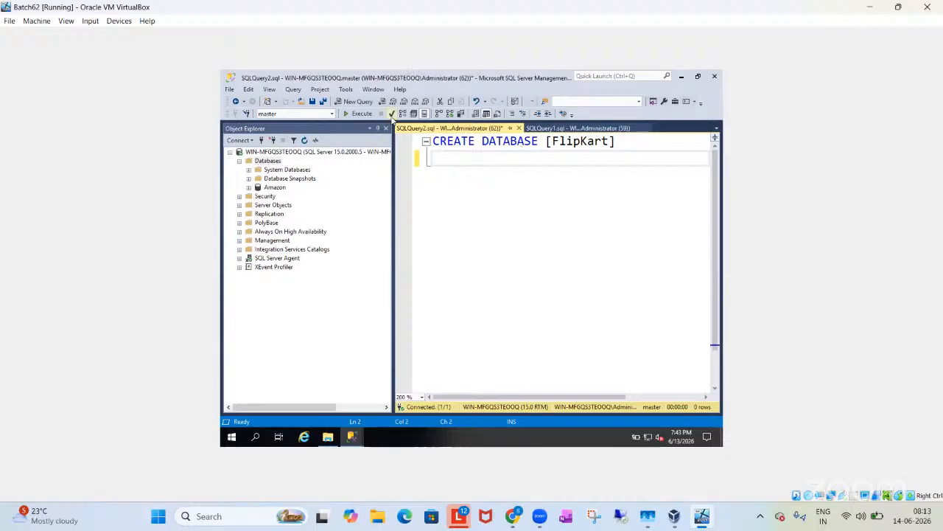
Step: Parse and execute the CREATE DATABASE [FlipKart] statement, and refresh the Databases folder
left_click(391, 115)
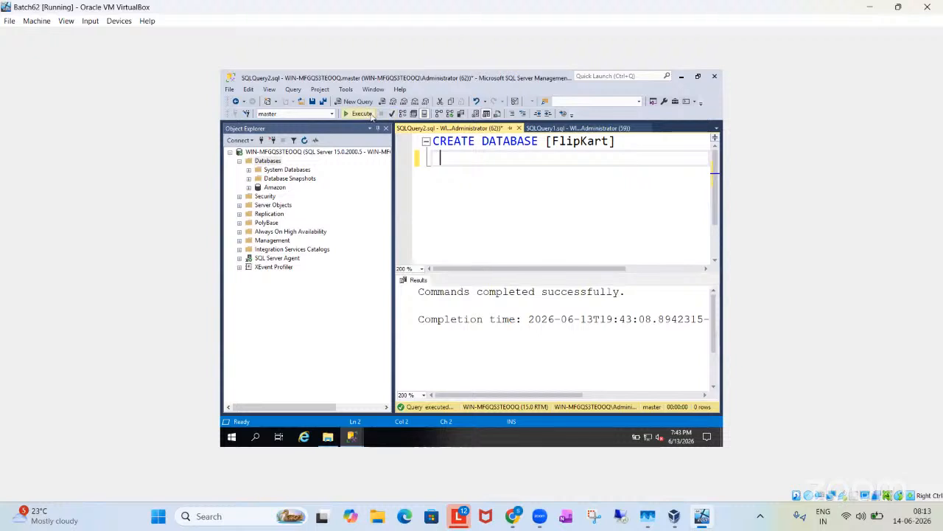
left_click(362, 114)
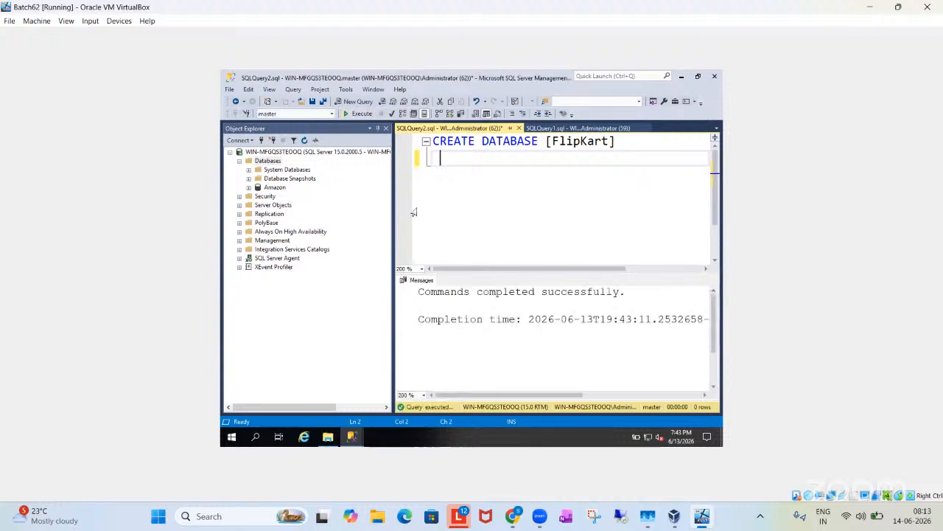
left_click(267, 161)
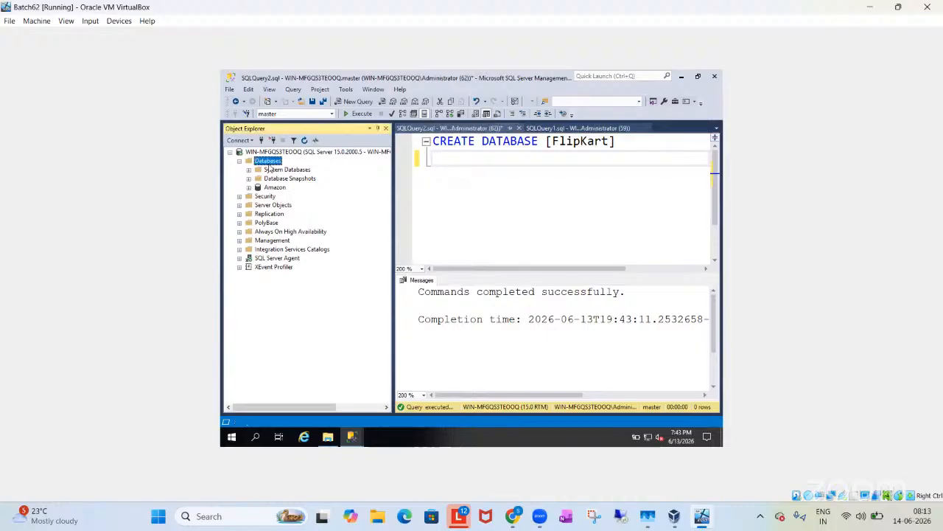
left_click(304, 141)
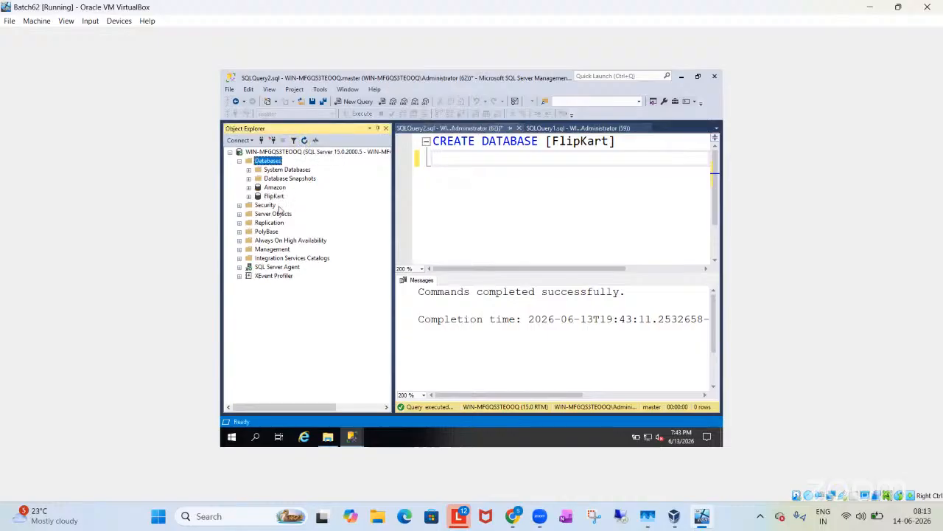
Step: Highlight the CREATE DATABASE [FlipKart] statement in the query editor for review
left_click(442, 194)
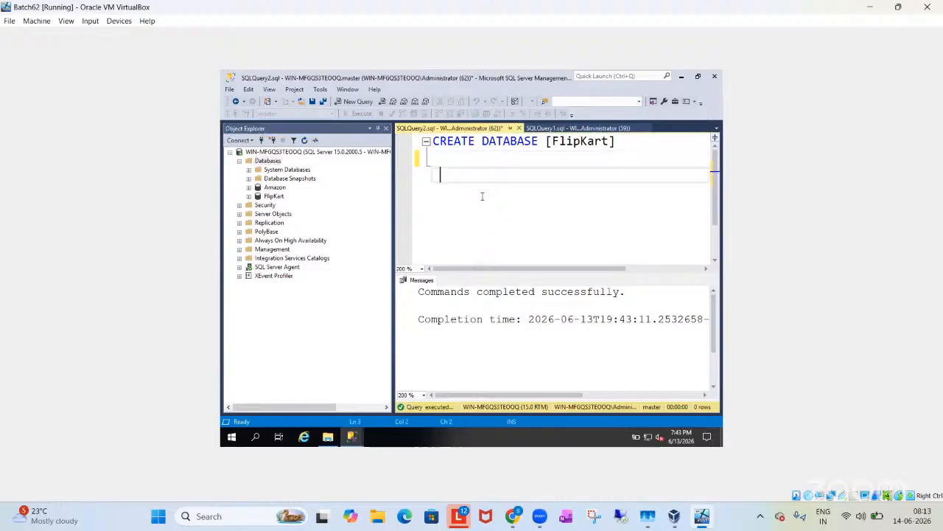
left_click_drag(619, 141, 426, 143)
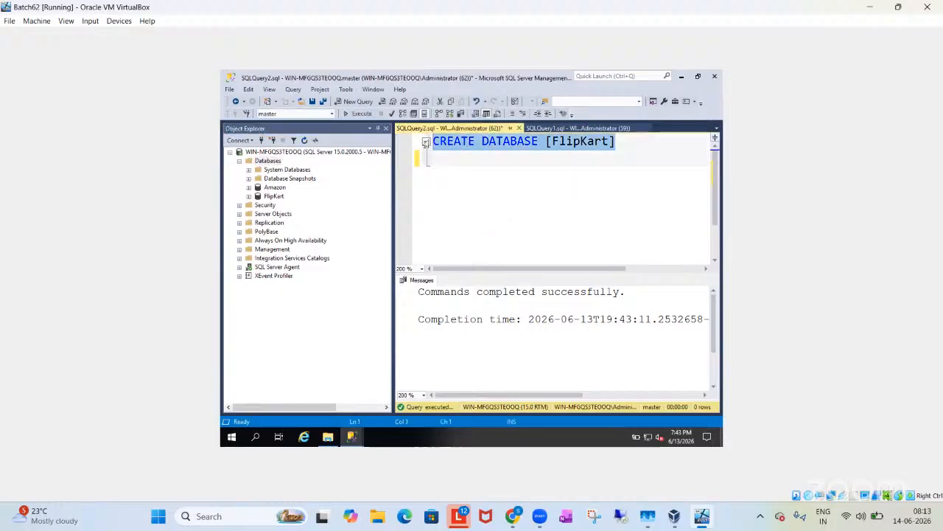
left_click(531, 183)
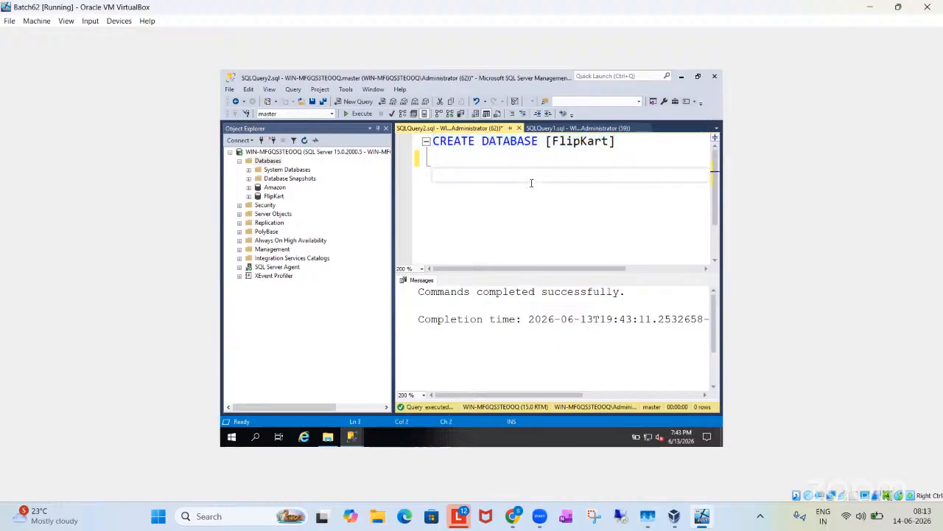
left_click_drag(616, 142, 429, 132)
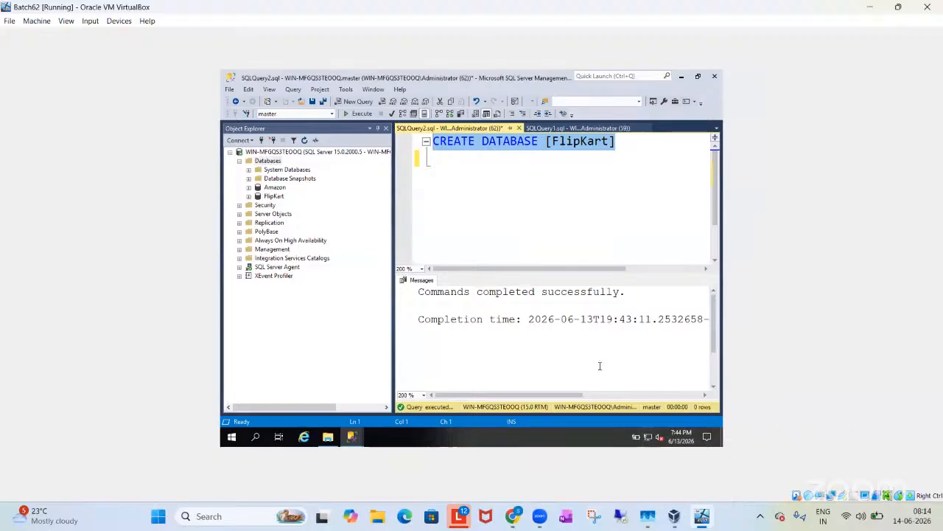
Step: Open the FlipKart database's properties on the Files page, maximize the window, and highlight the database owner
right_click(281, 198)
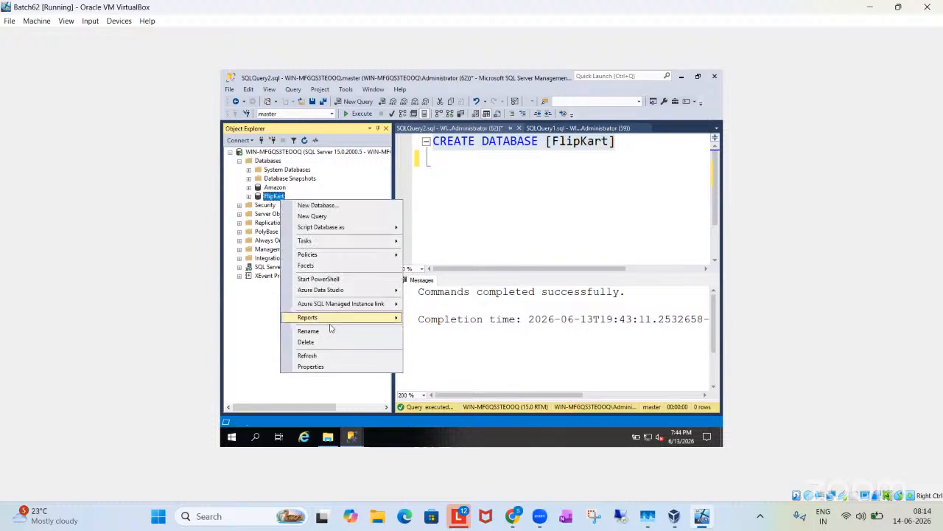
left_click(337, 366)
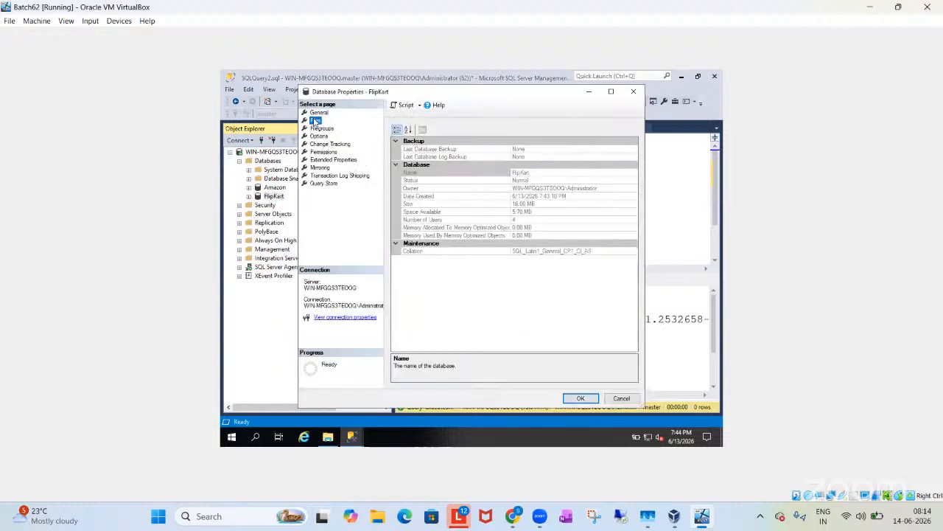
left_click(316, 120)
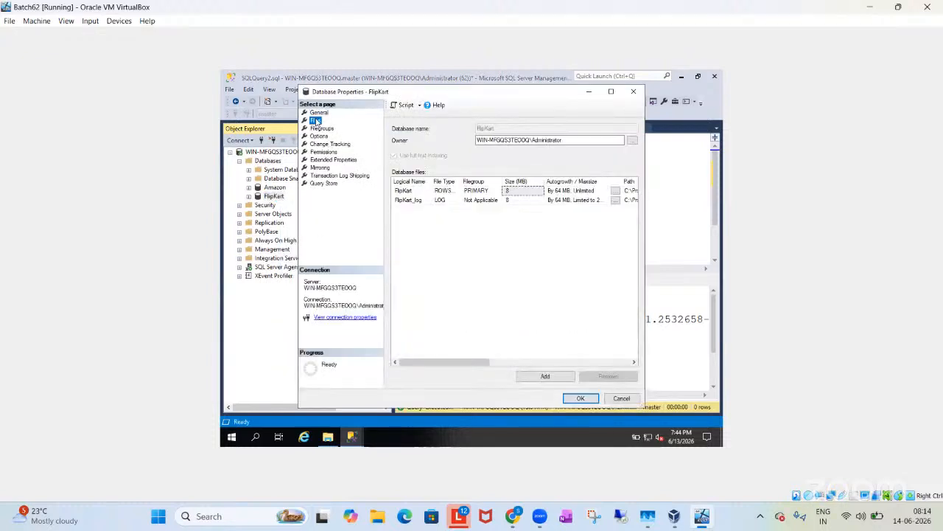
left_click(610, 93)
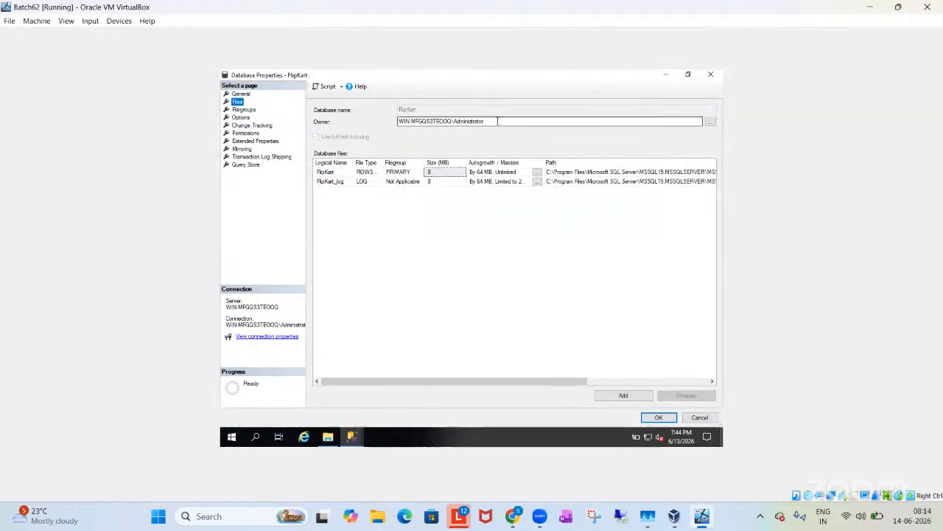
left_click_drag(506, 120, 397, 122)
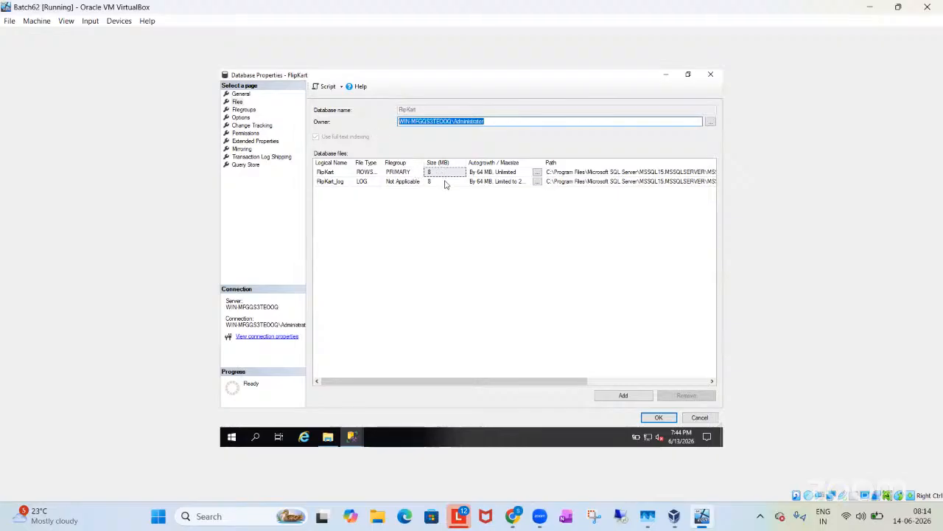
Step: Copy the FlipKart data file's path and open that DATA folder in File Explorer through the Run dialog
left_click(568, 171)
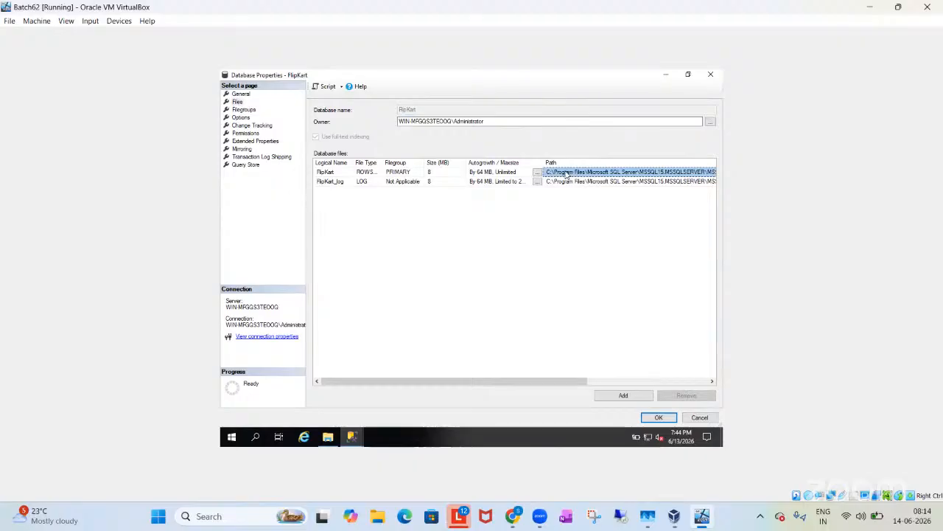
key("super+r")
type("C:\\Program Files\\Microsoft SQL Server\\MSSQL15.MSSQLSERVER\\MSSQL\\DATA")
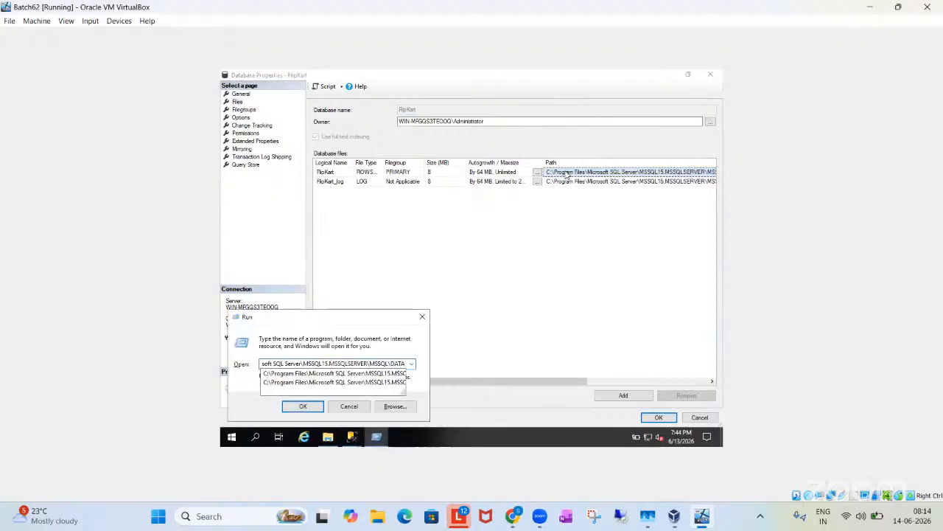
key("Return")
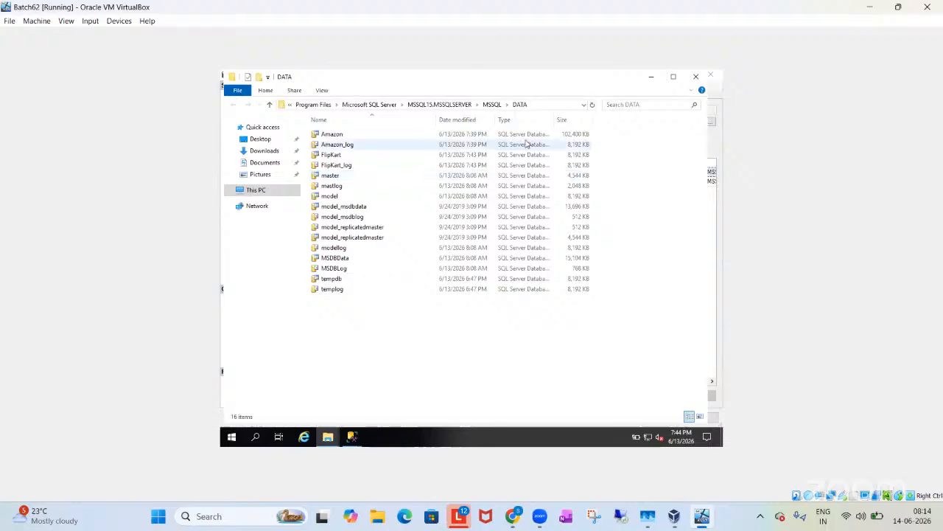
Step: Point out the Amazon, Amazon_log, FlipKart and FlipKart_log files one after another in the DATA folder
left_click(372, 137)
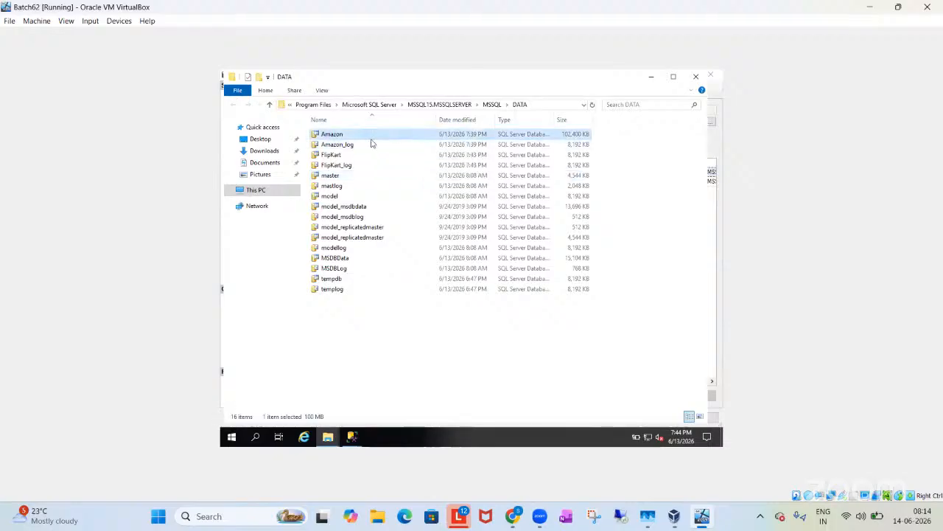
left_click(369, 144)
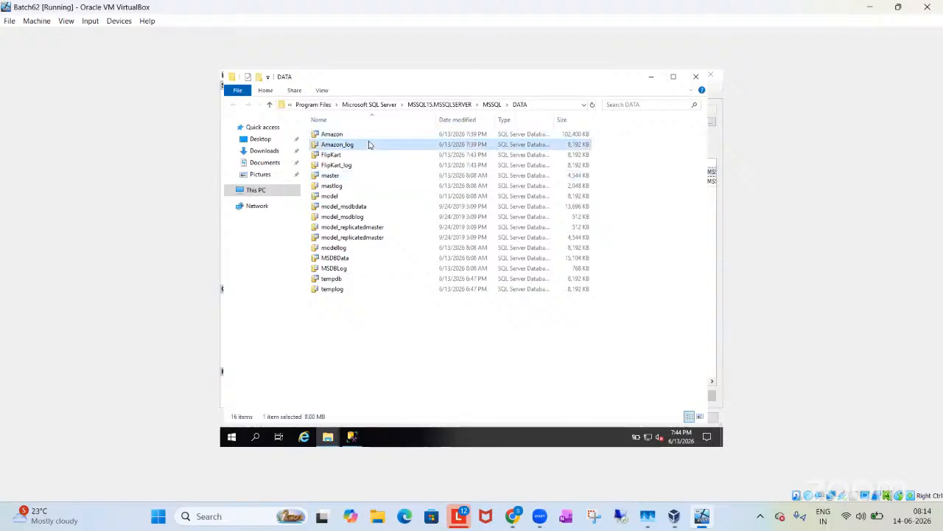
left_click(348, 155)
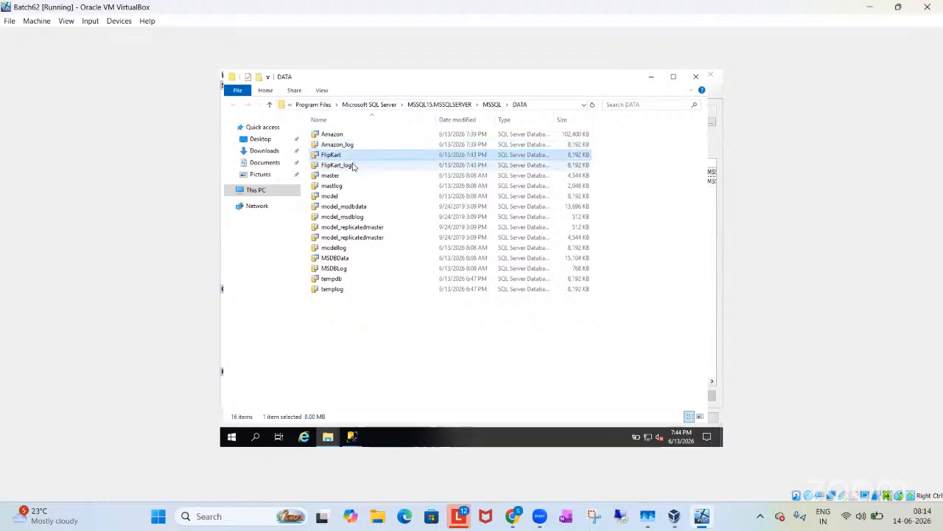
left_click(353, 167)
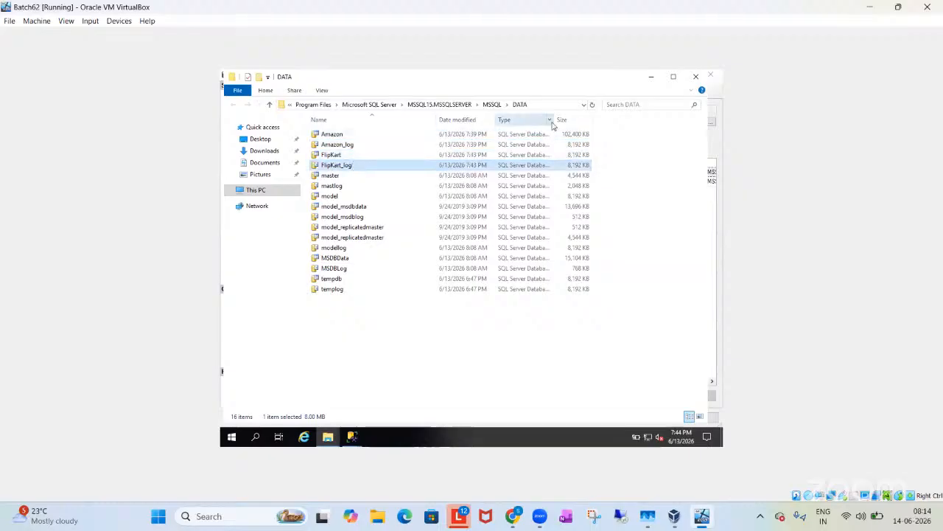
Step: Widen the Type column to show full file types and compare the Amazon and FlipKart data and log files
left_click_drag(555, 120, 634, 131)
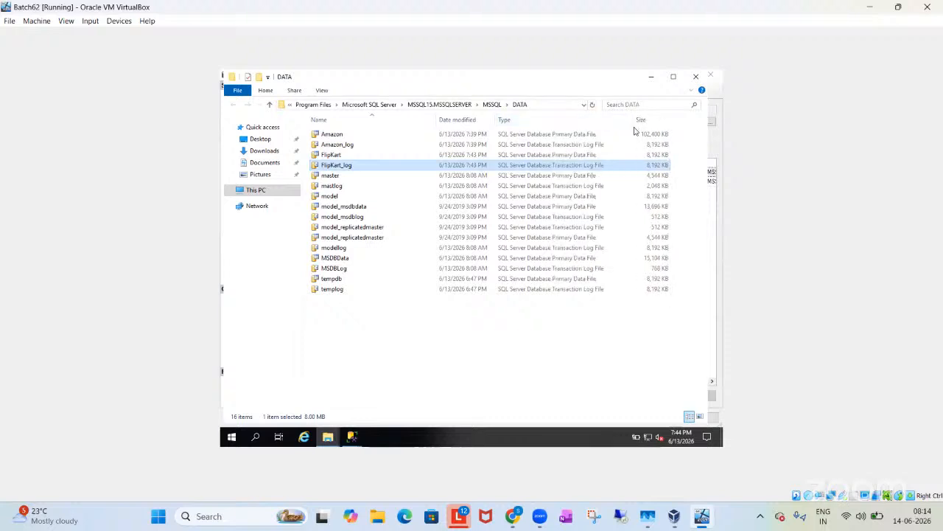
left_click(338, 144)
left_click(336, 165)
left_click(334, 136)
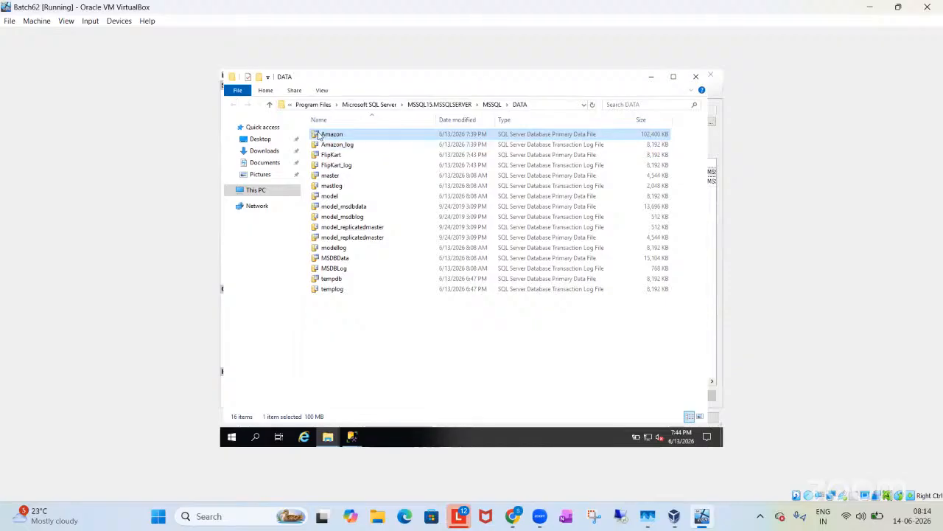
mouse_move(319, 147)
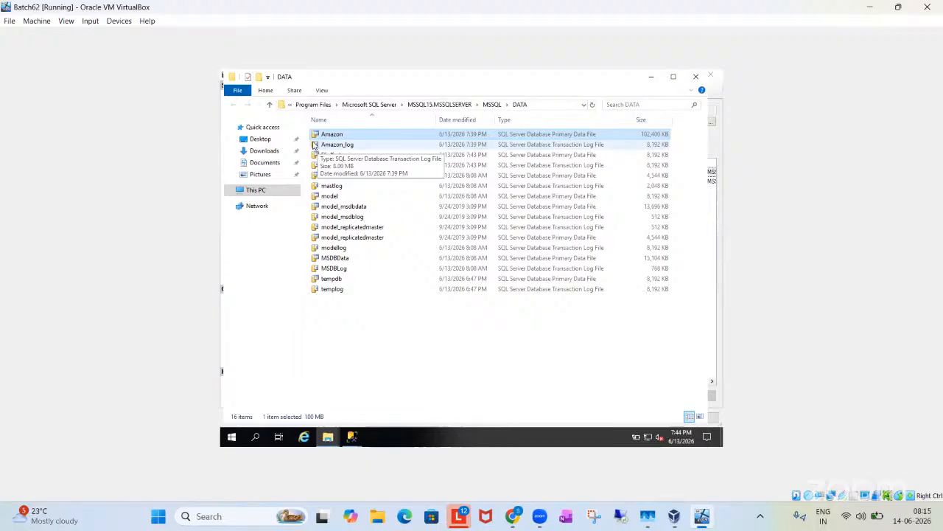
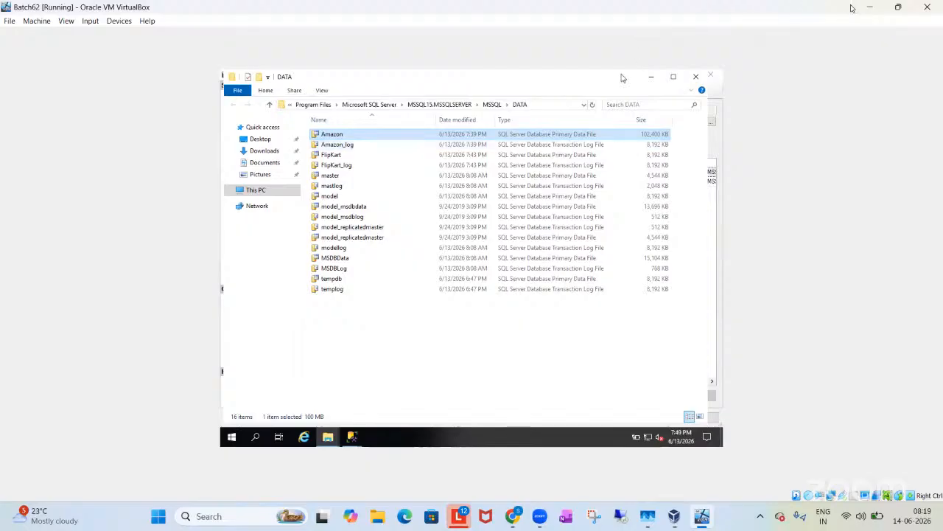
Step: Minimize the Batch62 virtual machine and bring the B62 Daigrams.drawio diagram of the data and log files into view in Chrome
left_click(870, 7)
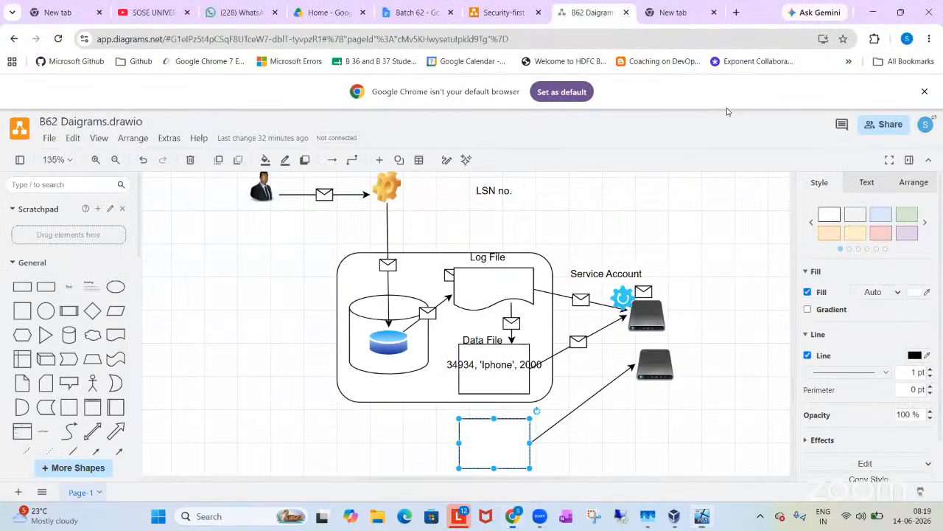
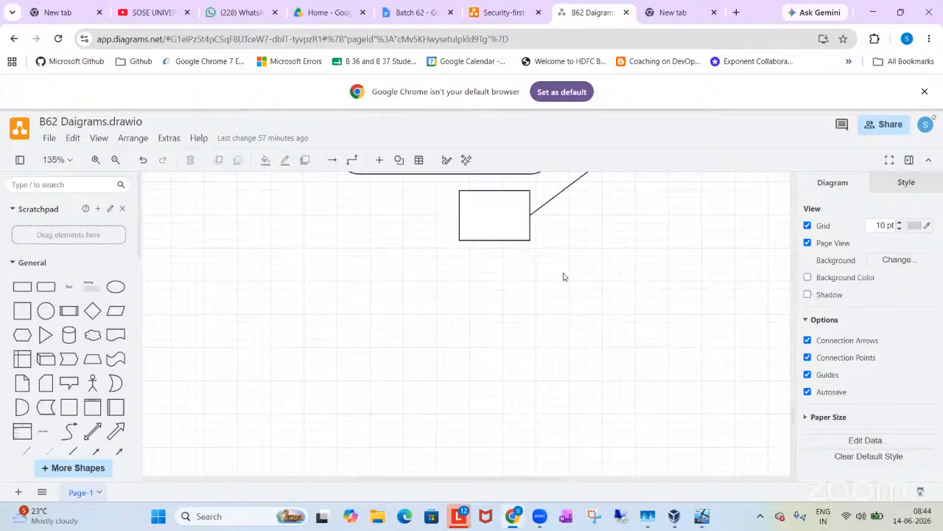
scroll(563, 276, "up", 5)
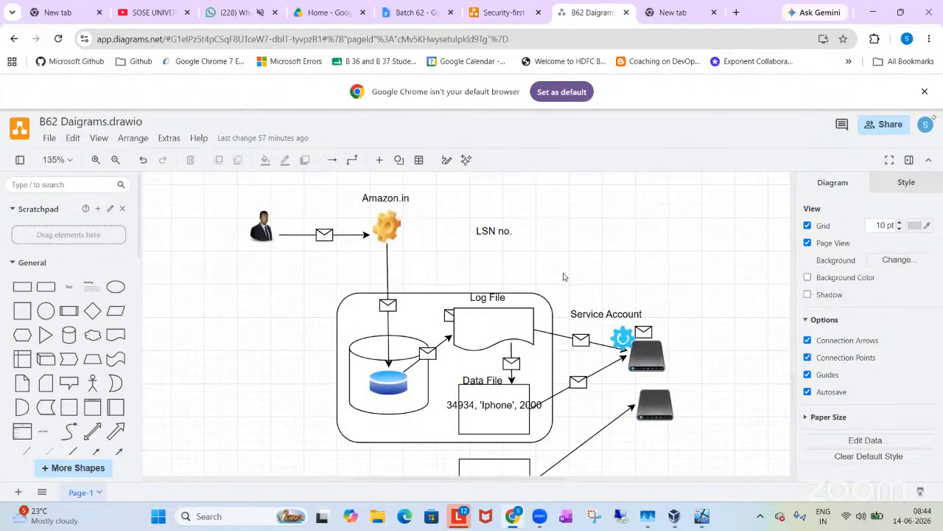
Step: Insert a rounded rectangle in the empty area below the existing diagram and stretch it into a wide box
scroll(563, 276, "down", 5)
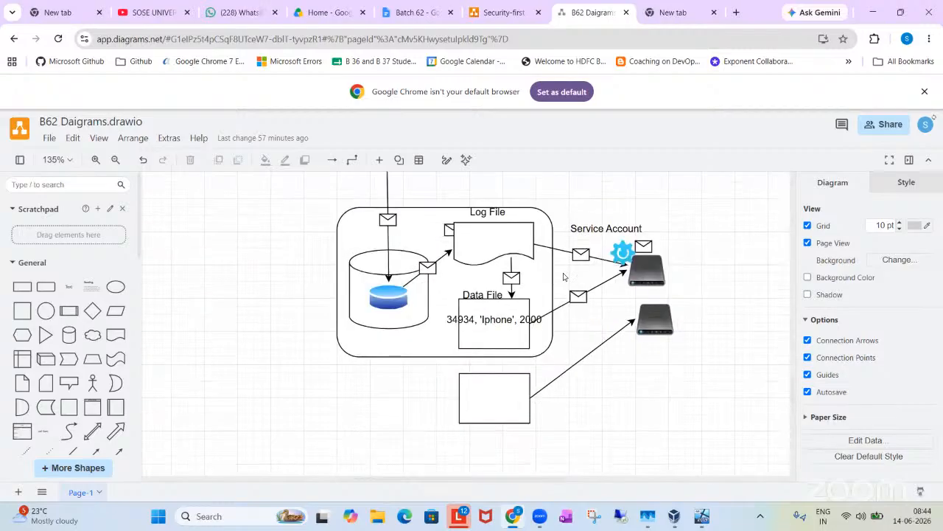
scroll(563, 276, "down", 2)
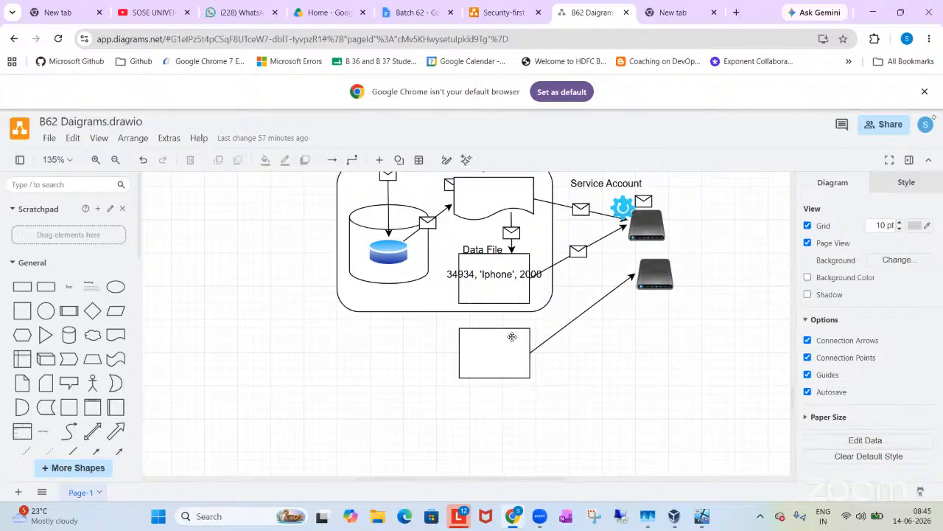
scroll(474, 359, "up", 3)
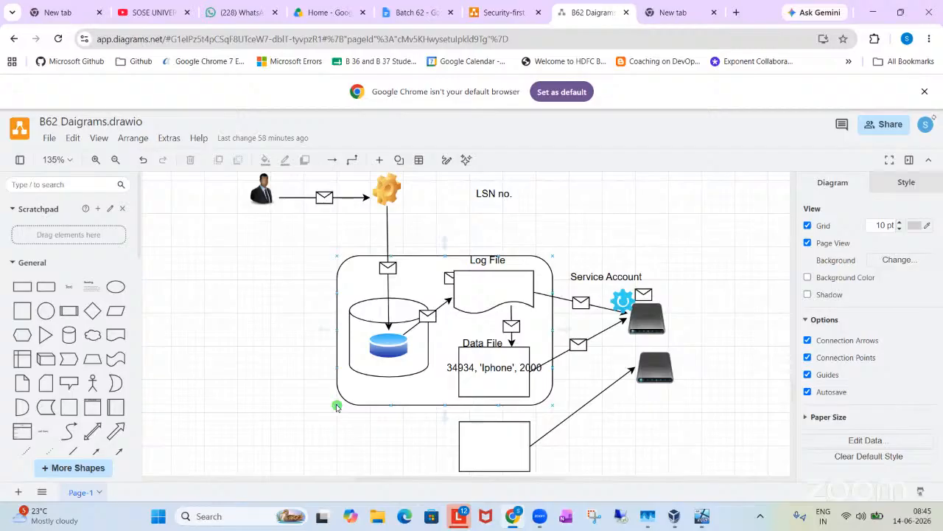
scroll(337, 406, "down", 12)
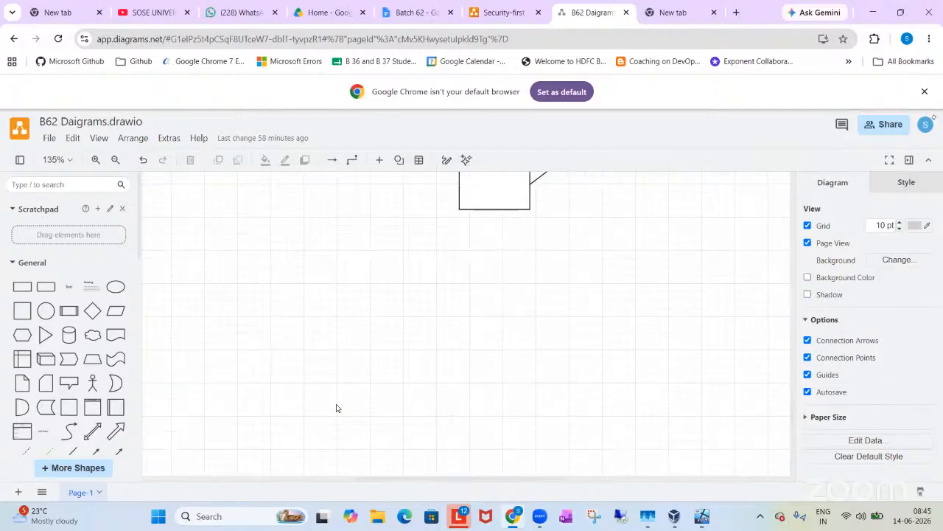
left_click(46, 286)
left_click_drag(458, 316, 304, 284)
left_click_drag(368, 291, 652, 291)
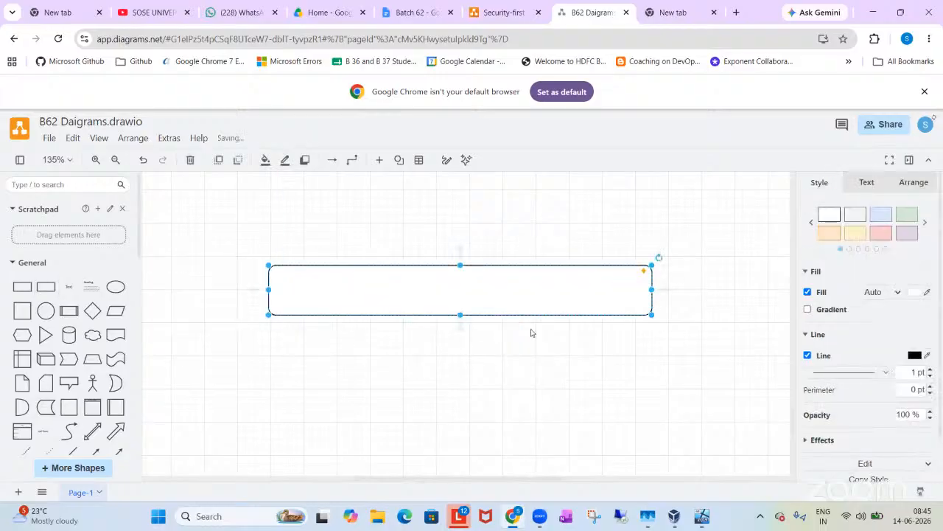
Step: Increase the rounded rectangle's height to form a large container and shift it slightly on the canvas
left_click_drag(460, 314, 463, 448)
scroll(451, 351, "down", 3)
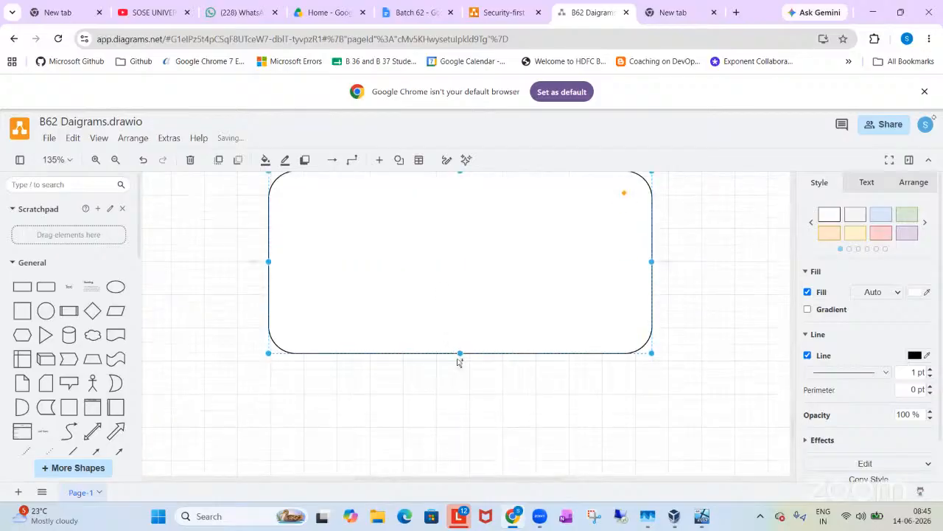
left_click(463, 372)
left_click_drag(463, 372, 462, 401)
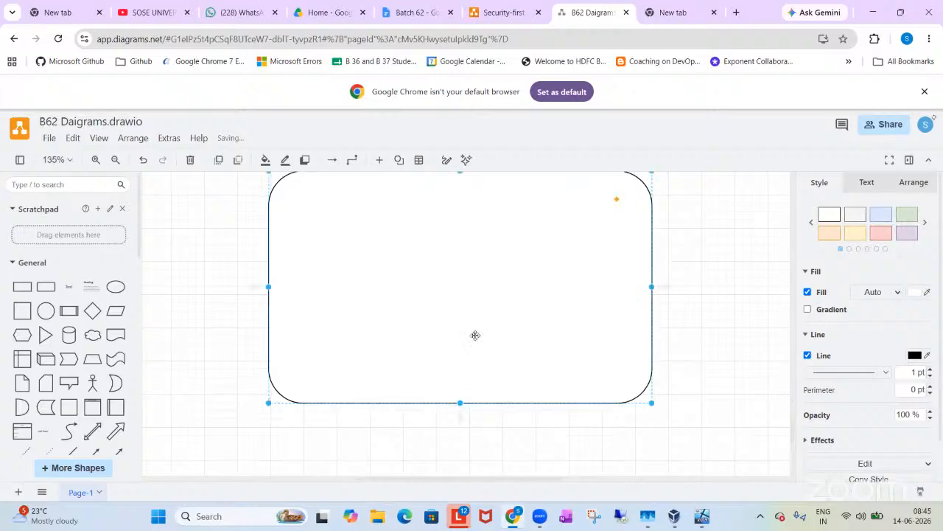
left_click_drag(493, 358, 506, 372)
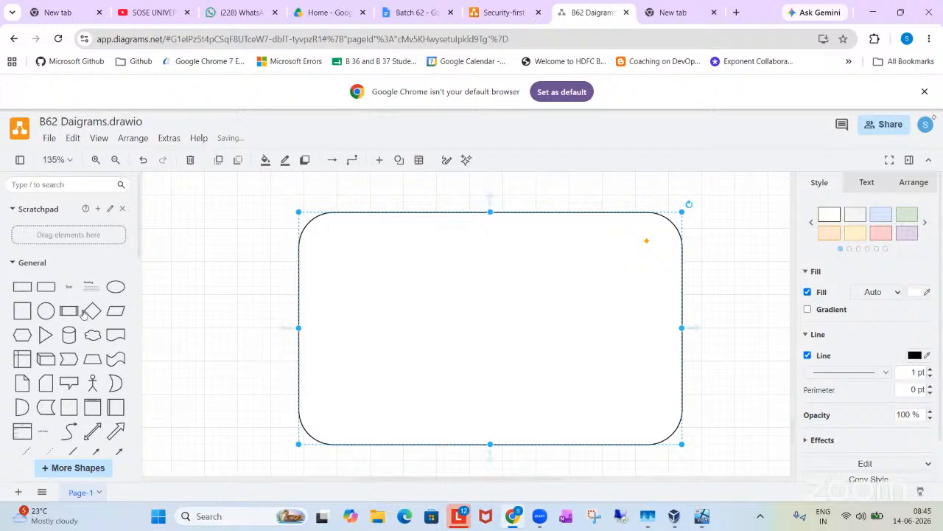
Step: Copy the blue database icon from the existing diagram and place it inside the new container near its upper-left corner
scroll(280, 266, "up", 3)
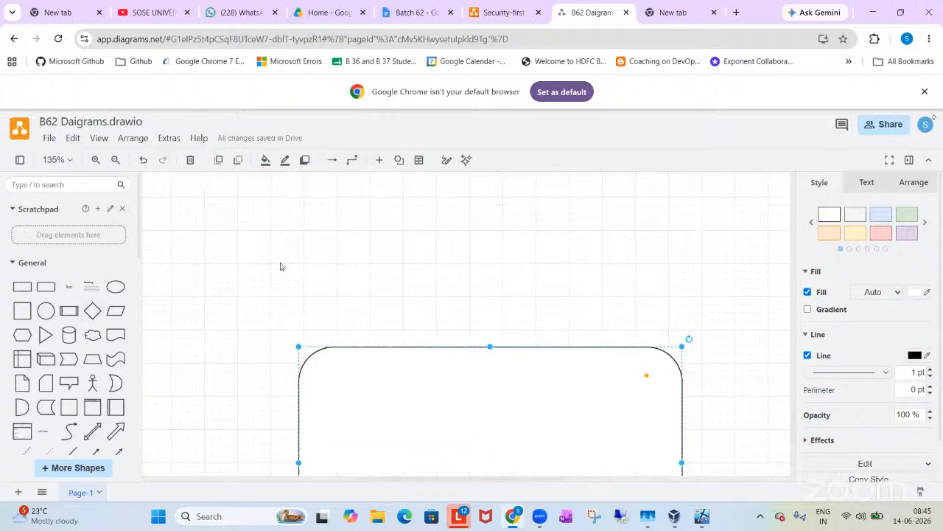
scroll(280, 266, "up", 3)
scroll(280, 266, "up", 1)
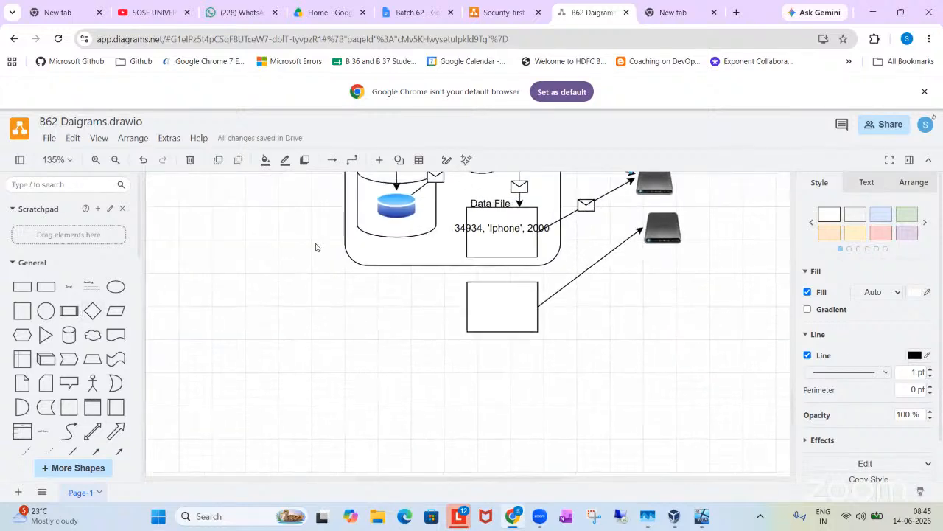
left_click(385, 206)
left_click_drag(385, 206, 349, 322)
scroll(349, 323, "up", 1)
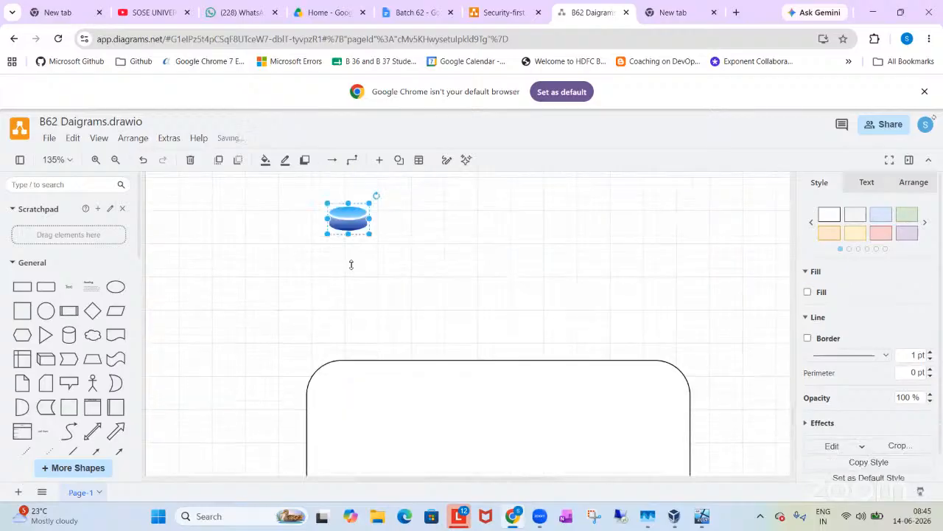
left_click_drag(353, 218, 351, 423)
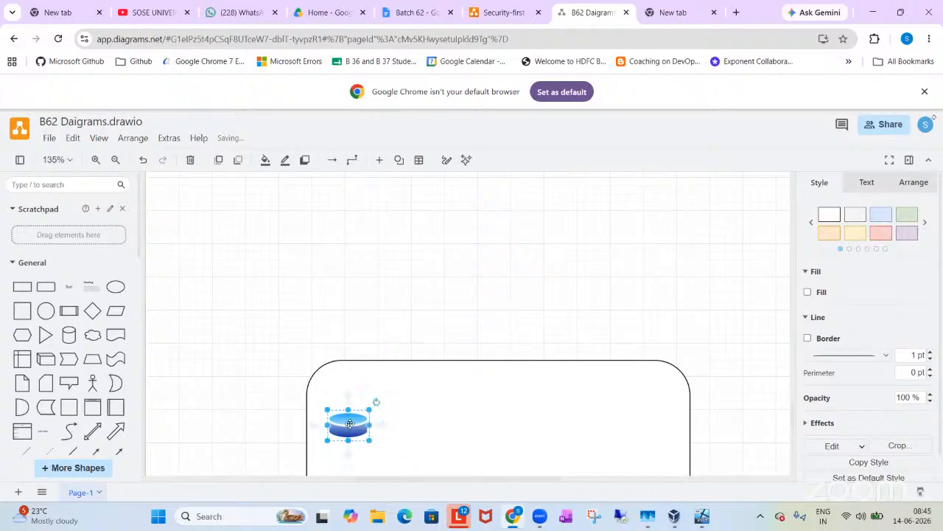
scroll(352, 305, "down", 2)
left_click_drag(367, 286, 385, 313)
scroll(427, 272, "up", 2)
scroll(430, 272, "up", 4)
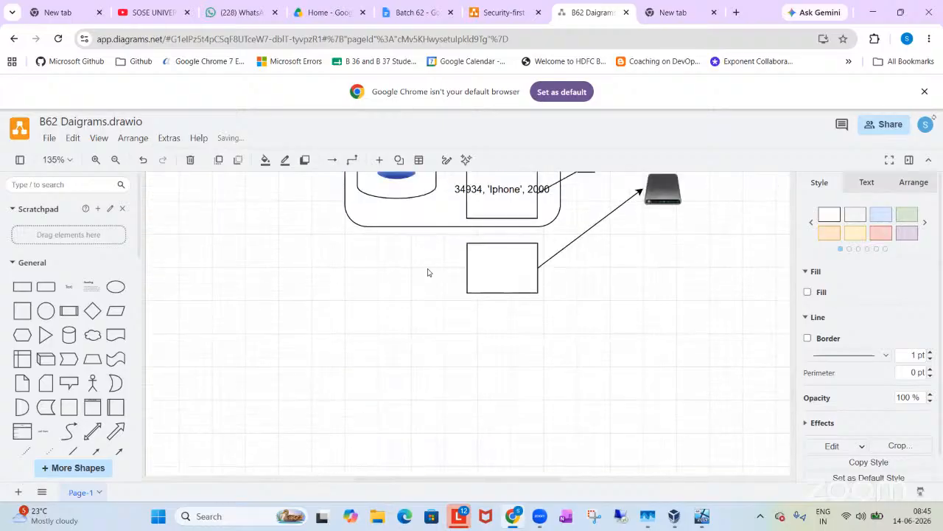
scroll(476, 237, "up", 1)
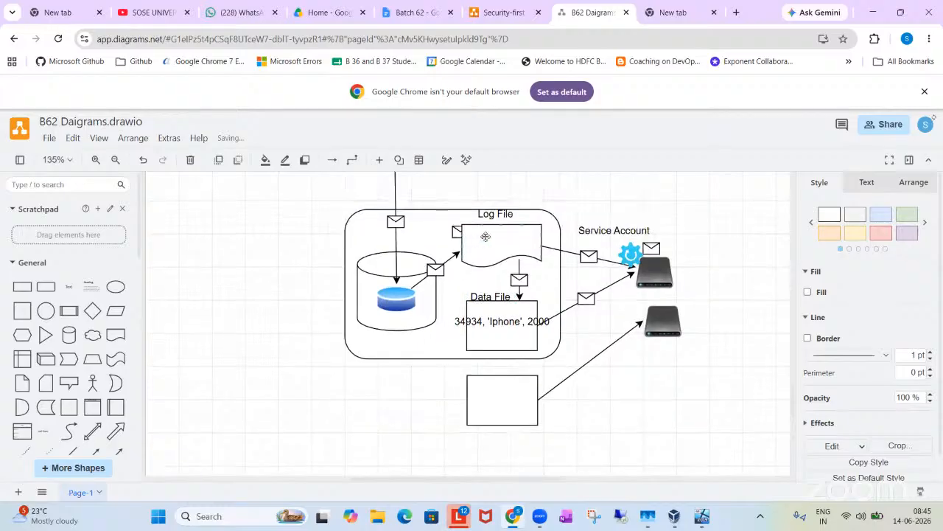
left_click(485, 236)
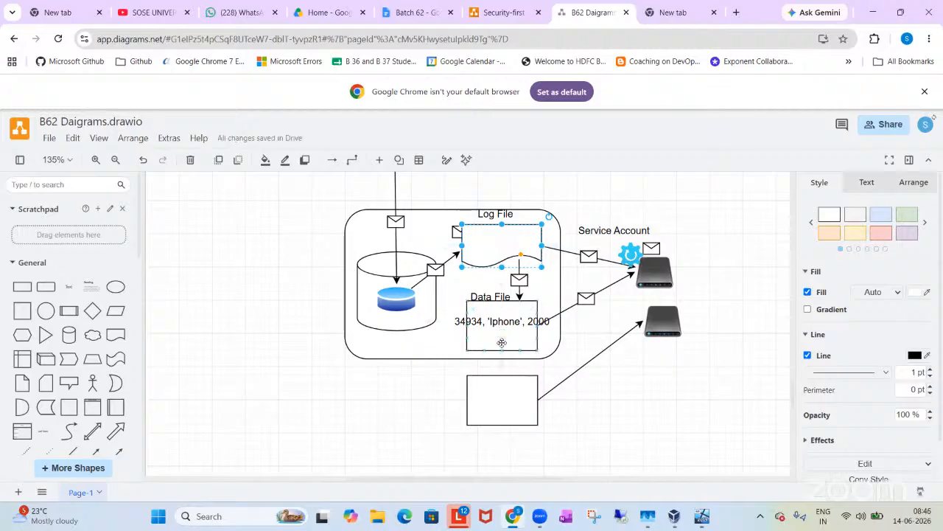
scroll(502, 343, "down", 5)
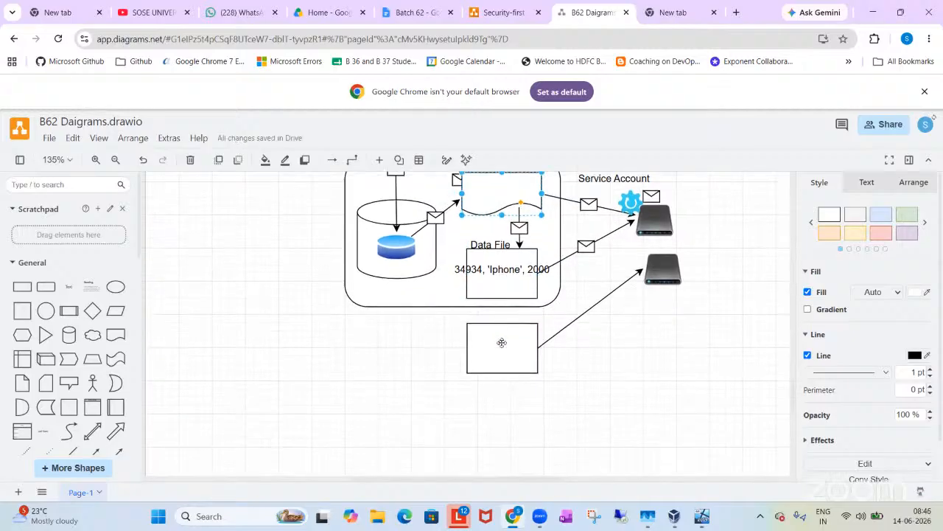
scroll(503, 346, "down", 4)
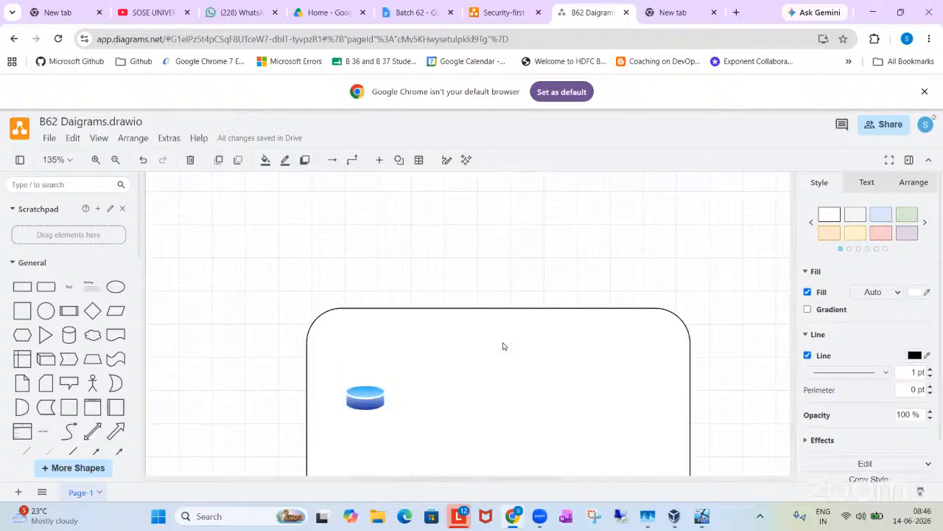
Step: Duplicate the blank rectangle below the existing Data File box and place the copy inside the container beside the database icon
scroll(503, 346, "up", 5)
scroll(504, 346, "up", 3)
left_click(525, 367)
left_click_drag(526, 413, 524, 426)
scroll(513, 372, "down", 3)
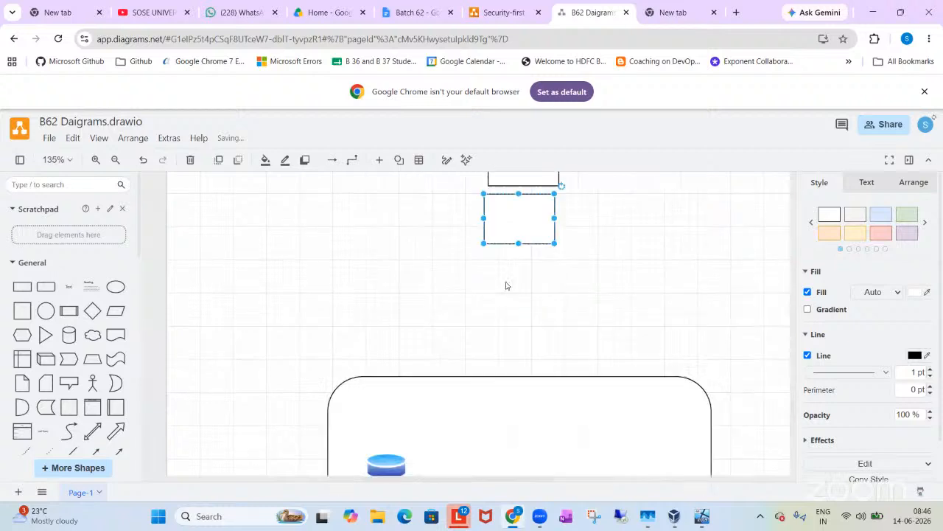
left_click_drag(515, 219, 493, 423)
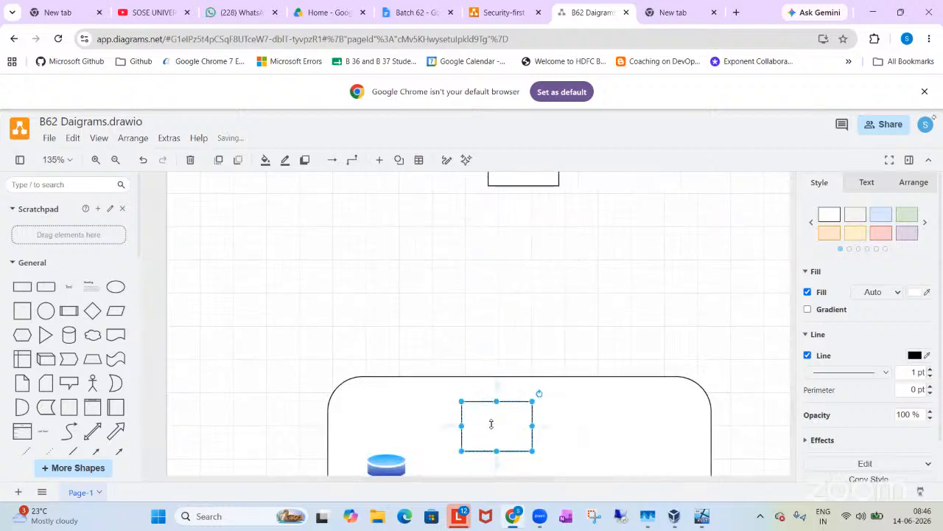
scroll(491, 421, "down", 2)
left_click_drag(472, 302, 449, 312)
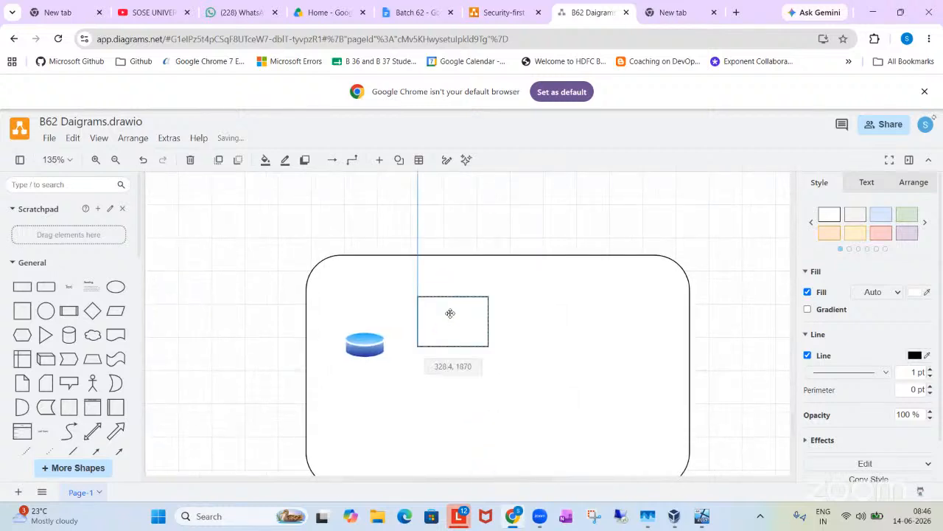
Step: Draw a directional arrow from the database icon to the left side of the small rectangle
scroll(112, 379, "down", 1)
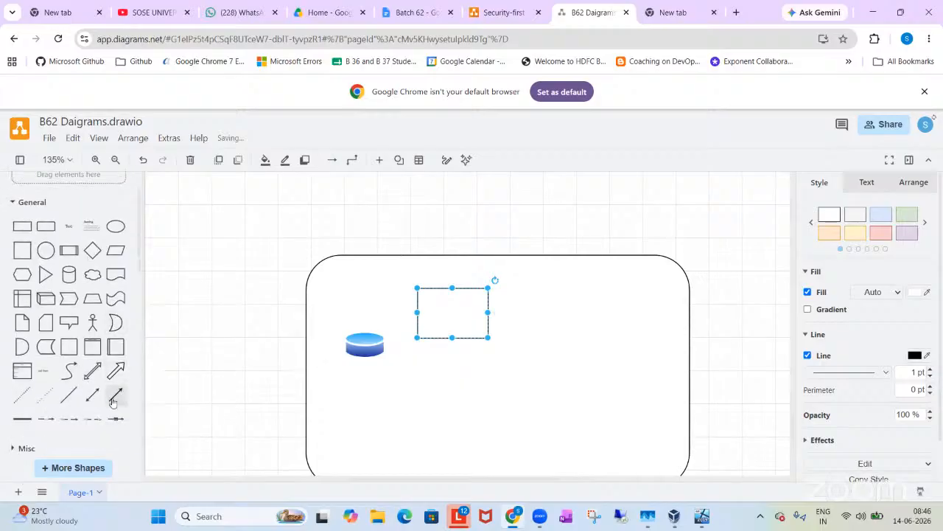
left_click(116, 393)
left_click_drag(443, 346, 384, 345)
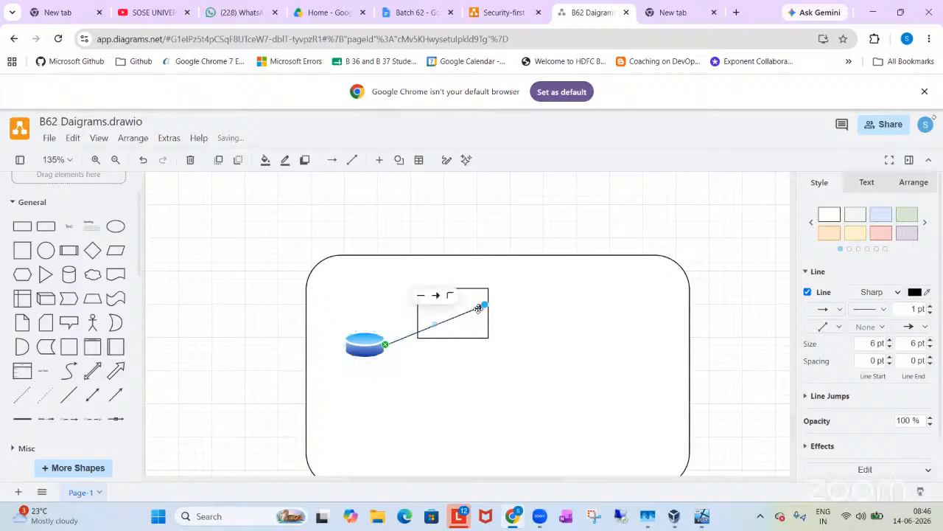
left_click_drag(452, 310, 417, 315)
left_click(524, 338)
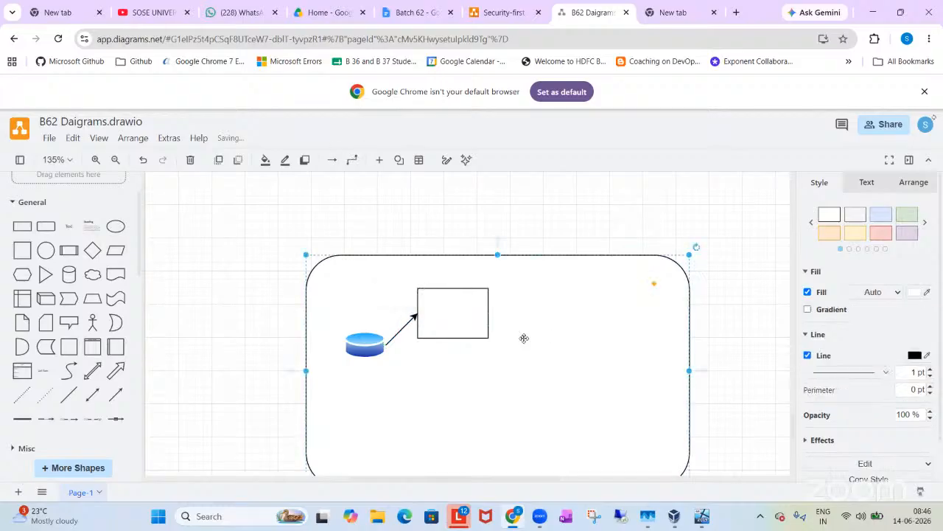
Step: Add the text label "Data File" and position it directly above the small rectangle in the container
double_click(509, 219)
left_click(510, 219)
type("Data File")
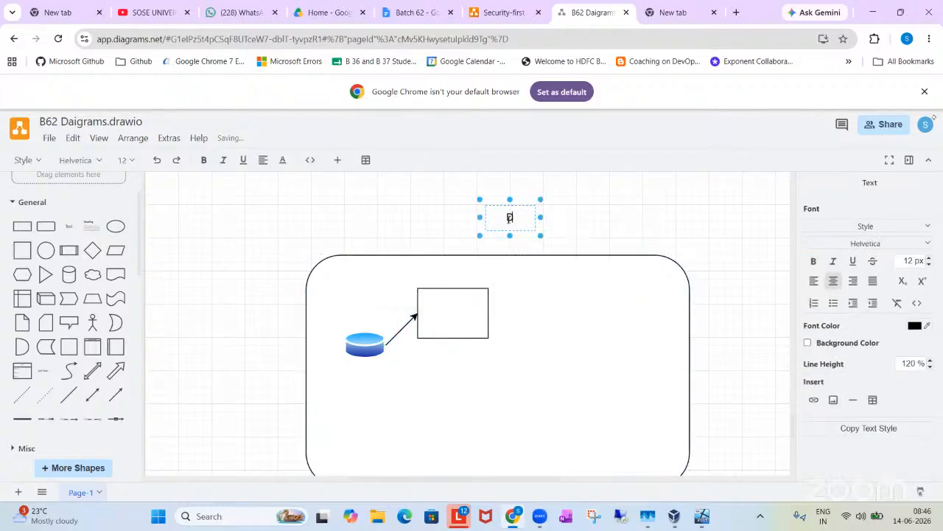
left_click(563, 219)
left_click(521, 212)
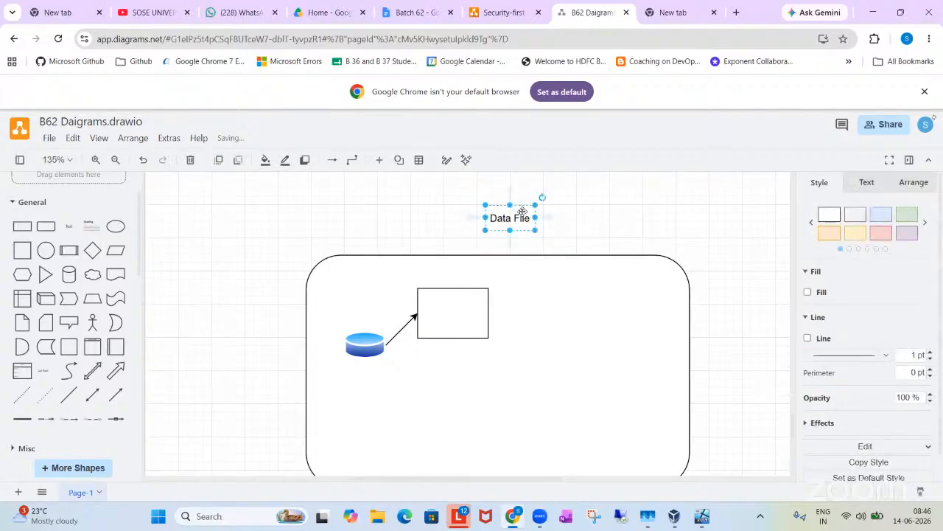
left_click_drag(522, 212, 463, 270)
left_click(543, 309)
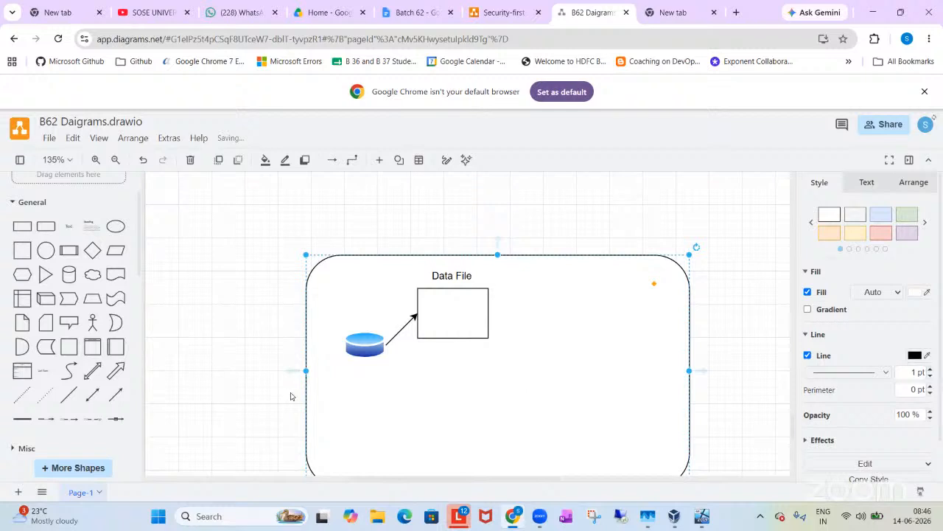
Step: Insert a new rectangle inside the container and apply the light red style to the container
left_click(23, 227)
left_click(636, 294)
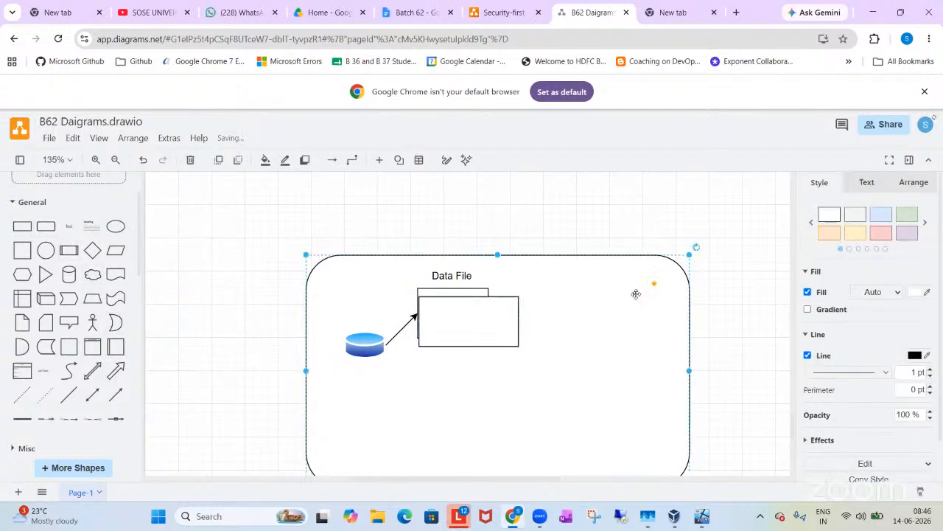
left_click(878, 238)
Step: Enlarge the new white rectangle and position it below the "Data File" label, over the small rectangle
left_click_drag(480, 334, 613, 367)
left_click_drag(518, 388, 492, 412)
left_click_drag(501, 362, 522, 357)
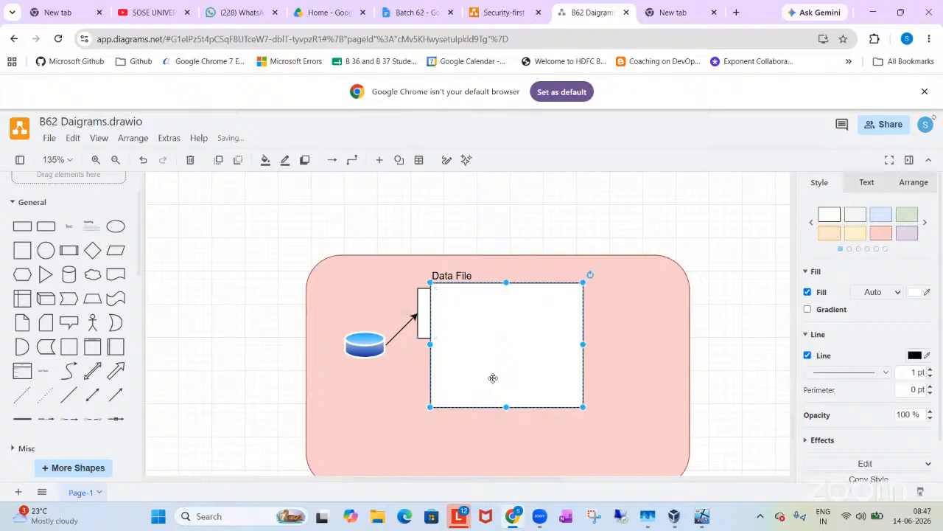
Step: Try sending the large white rectangle to the back of the stacking order, and undo the change
right_click(493, 378)
left_click(527, 376)
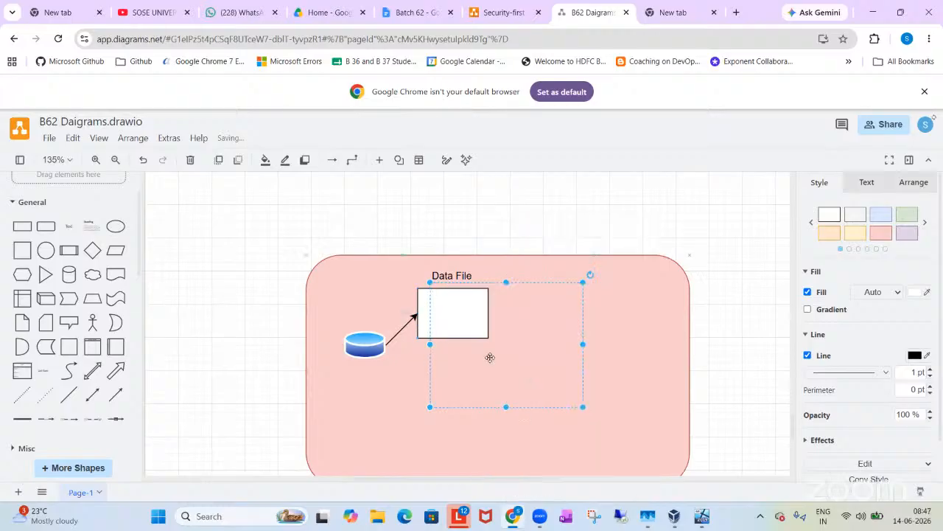
key("ctrl+z")
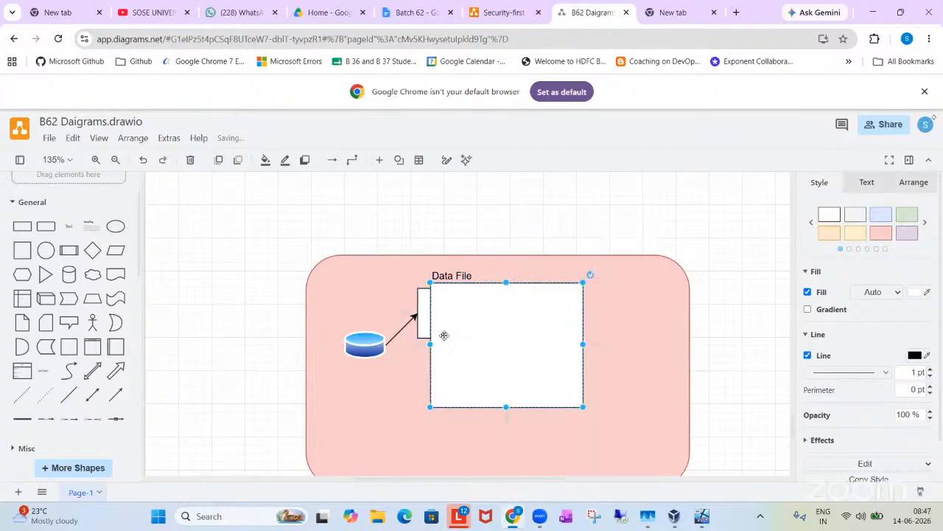
Step: Send the large white rectangle backward, then bring the small rectangle to the front and move it inside the large one
right_click(484, 364)
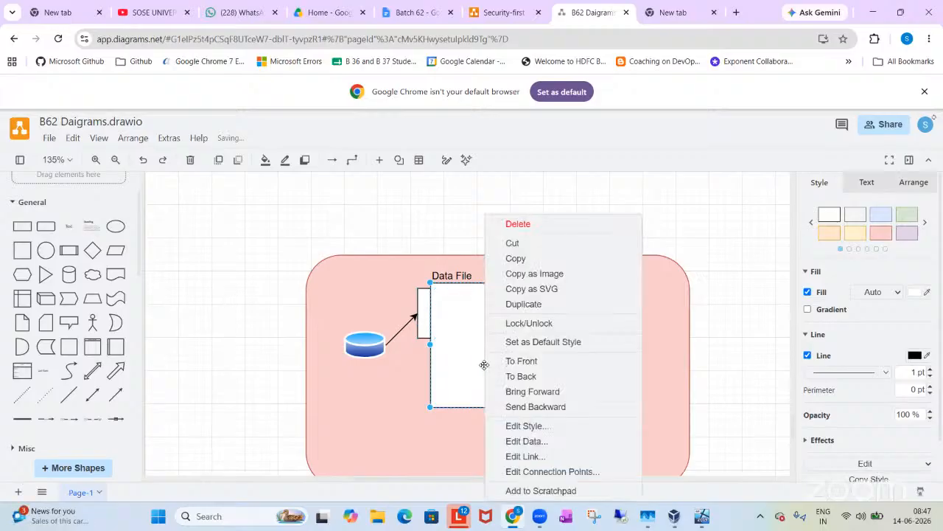
left_click(505, 406)
left_click(419, 298)
right_click(419, 298)
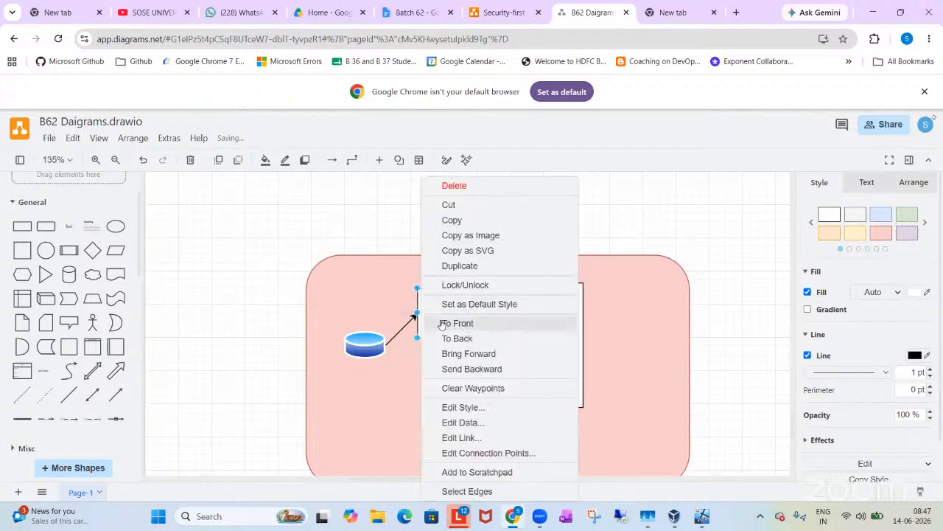
left_click(441, 323)
left_click_drag(446, 302, 471, 322)
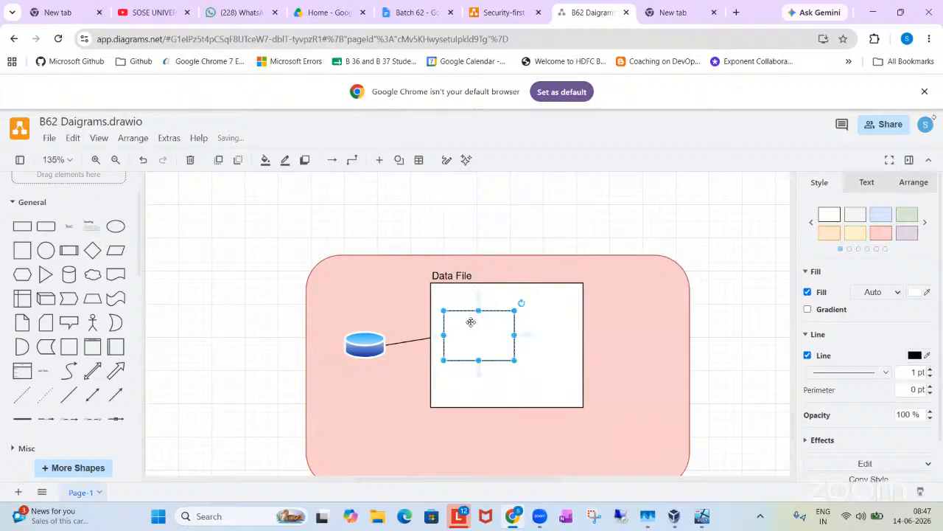
Step: Enlarge the large white rectangle under the "Data File" label so it fills most of the red container
left_click(406, 340)
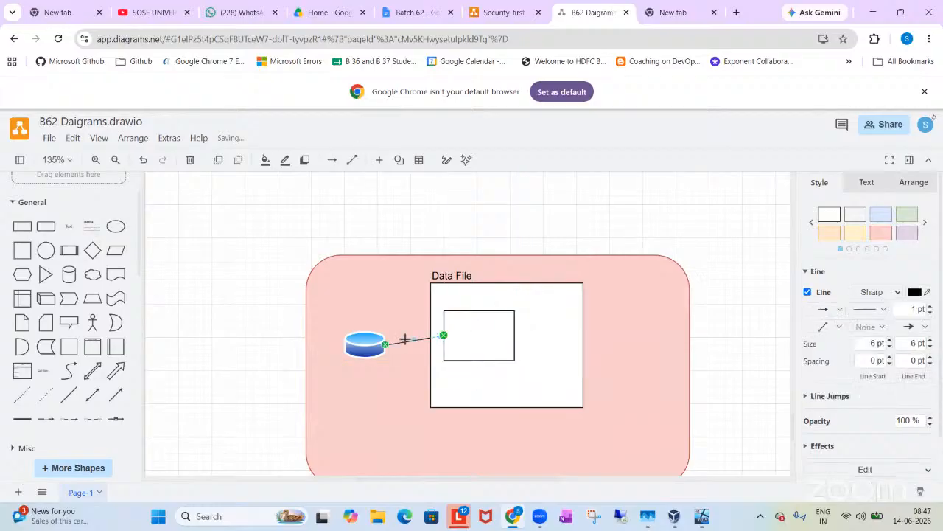
left_click(508, 299)
left_click_drag(505, 298, 481, 295)
left_click_drag(559, 343, 627, 344)
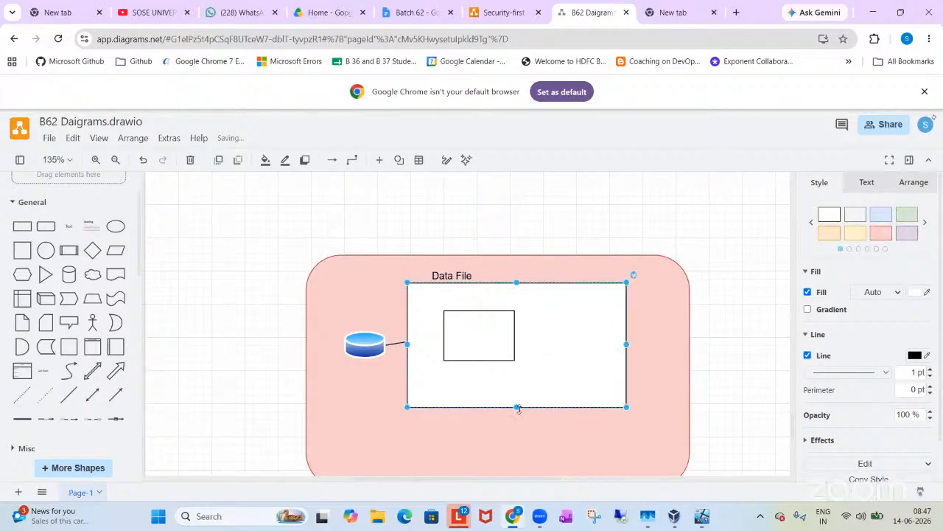
scroll(518, 409, "down", 1)
left_click_drag(516, 330, 516, 367)
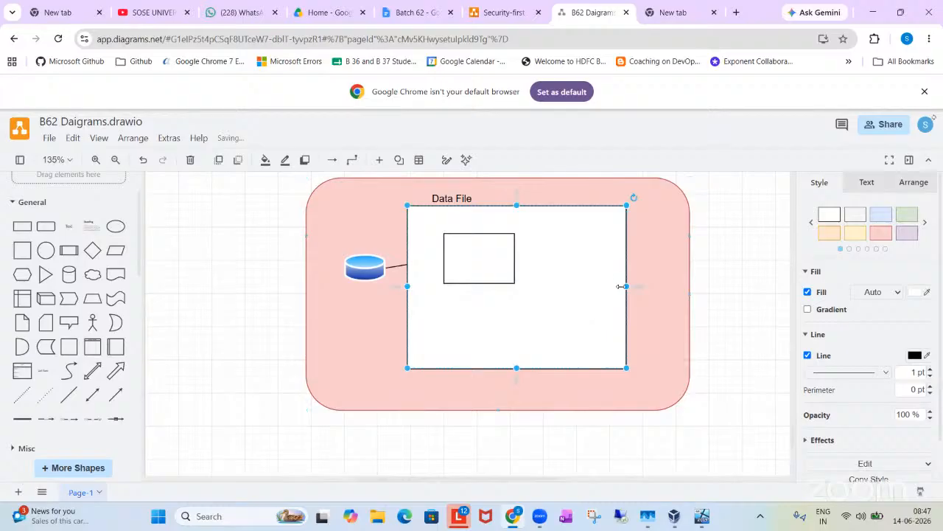
left_click_drag(626, 286, 676, 286)
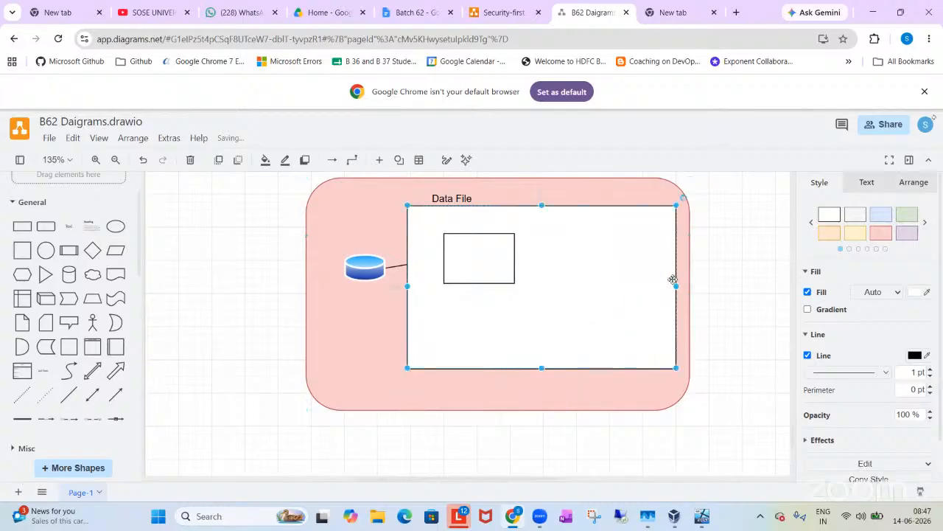
Step: Move the database icon to the red container's left edge and attach its arrow to the large white rectangle's left side
left_click_drag(361, 272, 316, 311)
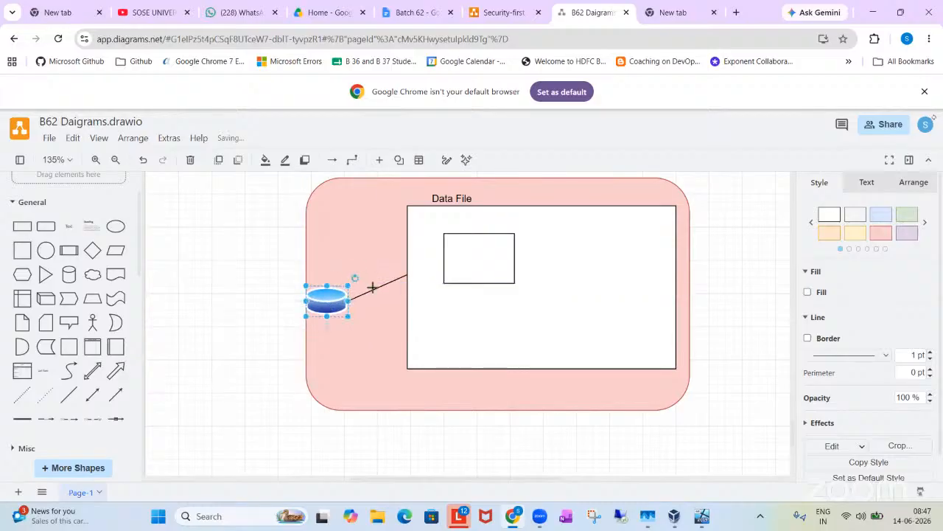
left_click(372, 287)
left_click_drag(442, 257, 405, 280)
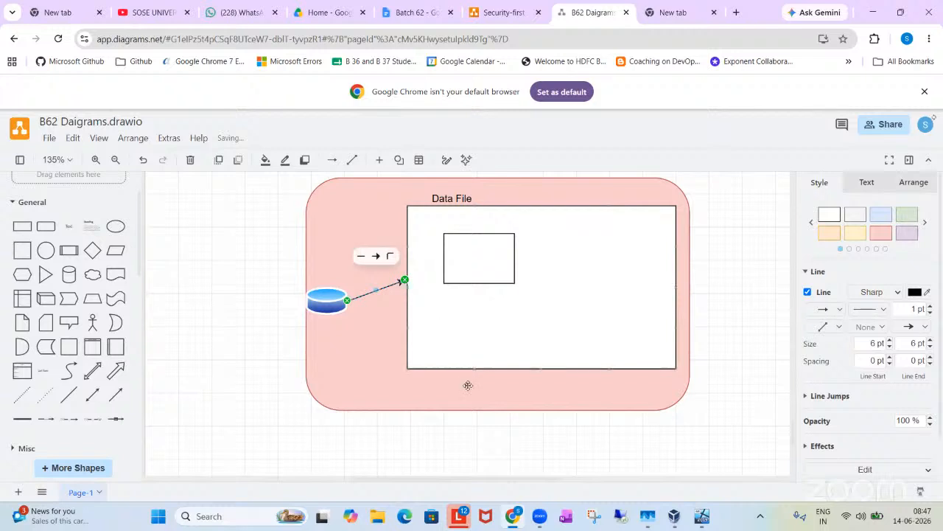
left_click(469, 385)
Step: Apply the light blue style to the large rectangle under the "Data File" label
left_click(472, 257)
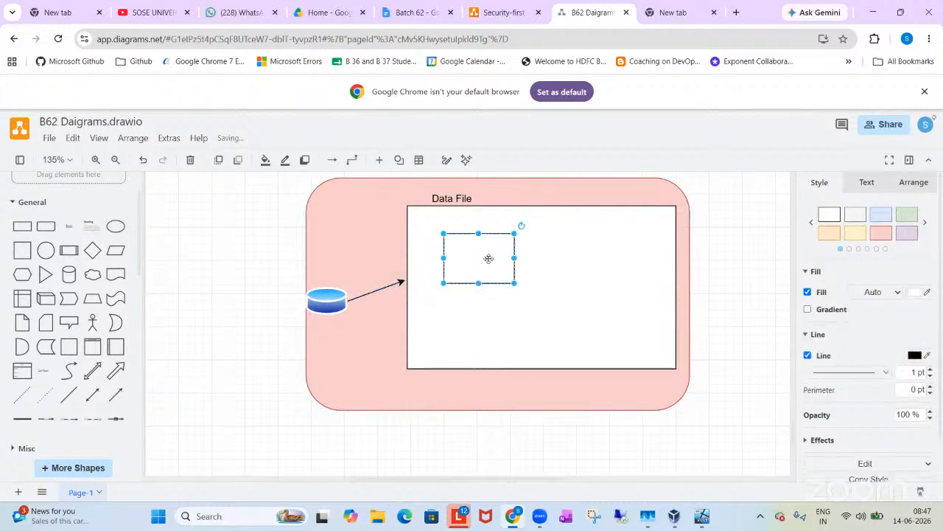
left_click(622, 291)
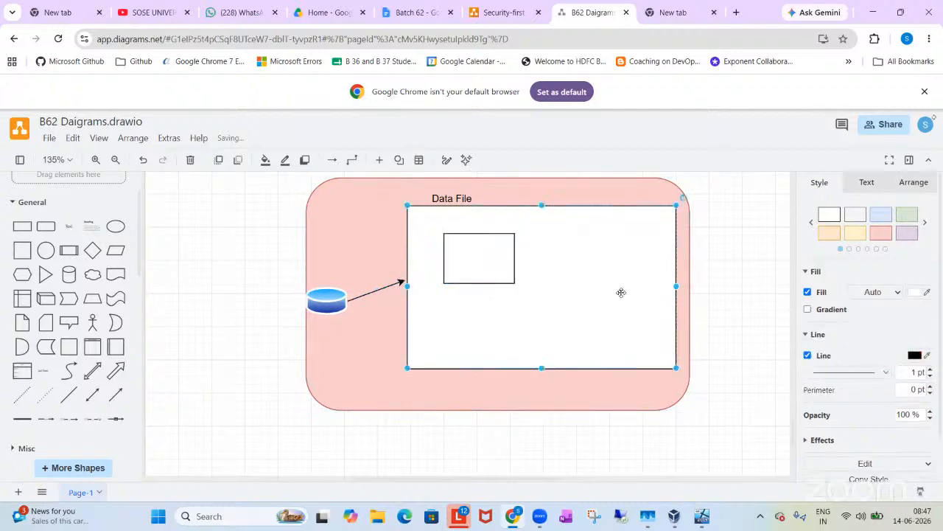
left_click(879, 213)
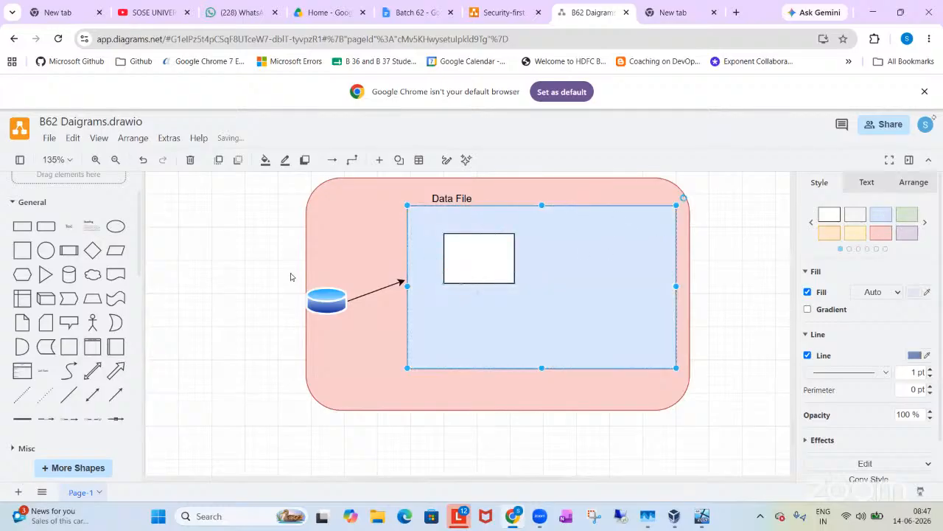
left_click(324, 247)
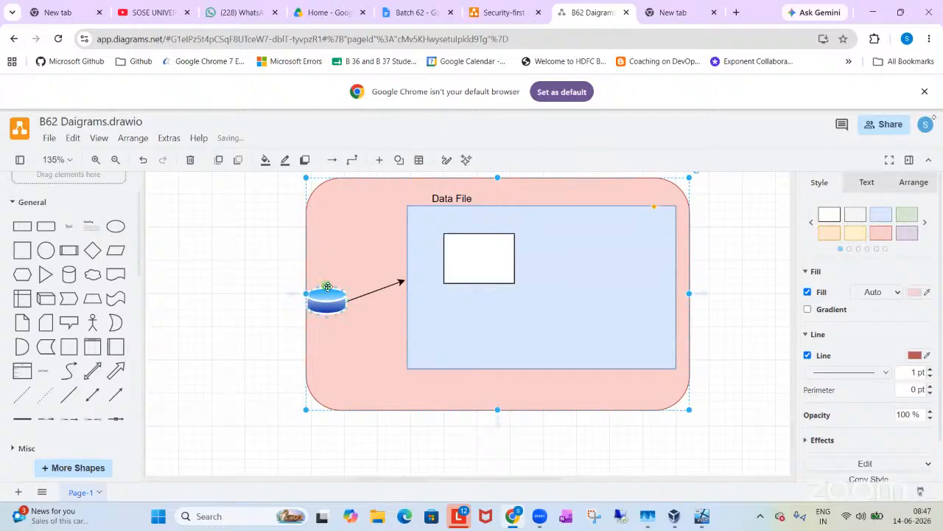
left_click(328, 294)
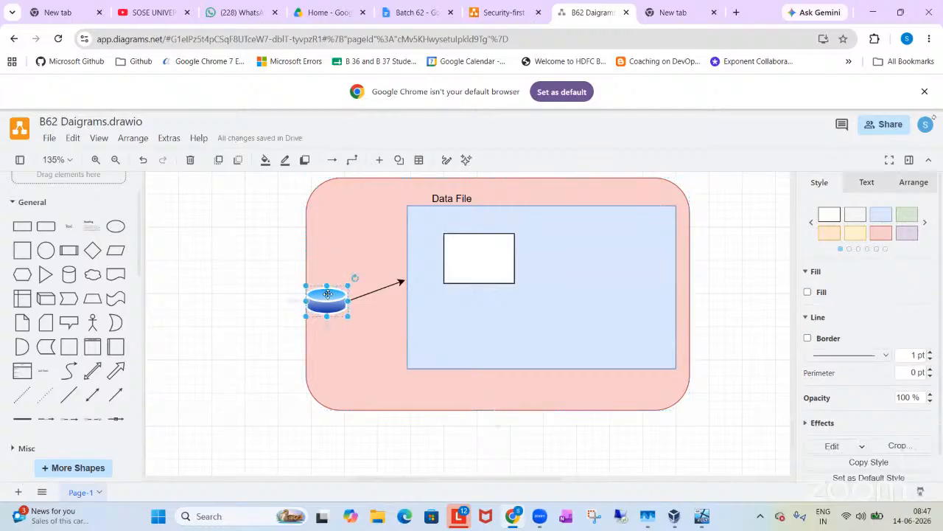
left_click(418, 270)
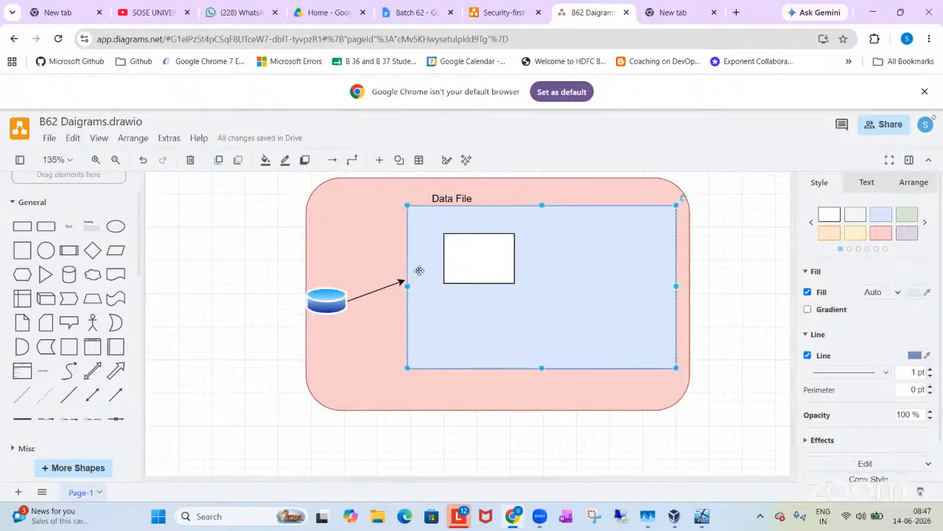
Step: Enlarge the small white rectangle so it fills most of the light blue rectangle
left_click(472, 267)
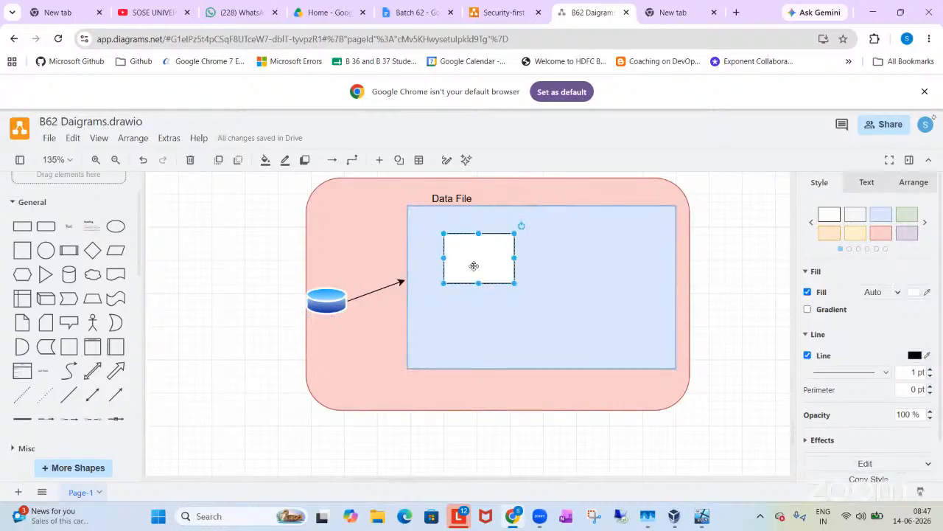
left_click_drag(514, 257, 586, 257)
left_click_drag(514, 283, 515, 327)
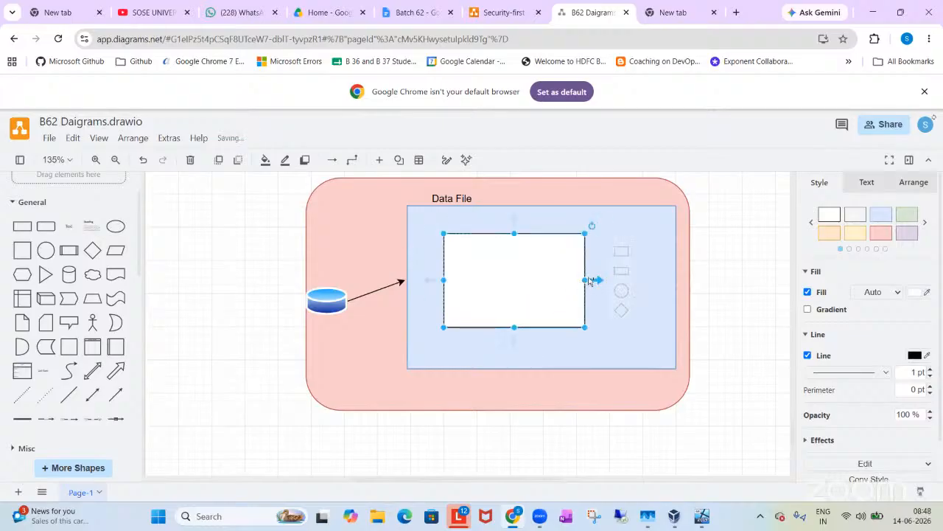
left_click_drag(586, 279, 659, 279)
left_click_drag(552, 327, 552, 345)
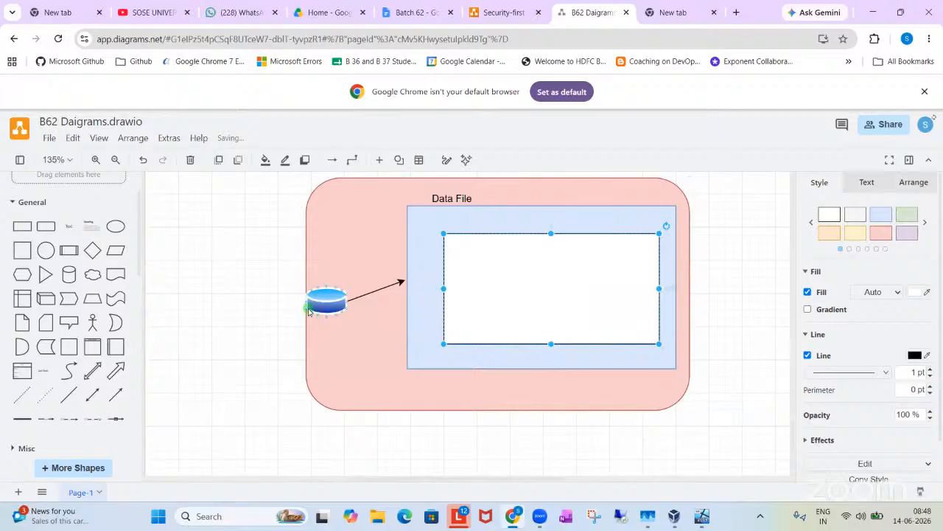
Step: Insert a rounded rectangle inside the white rectangle and enlarge it to fill most of that space
left_click(27, 227)
left_click_drag(455, 318, 507, 269)
left_click_drag(571, 278, 641, 274)
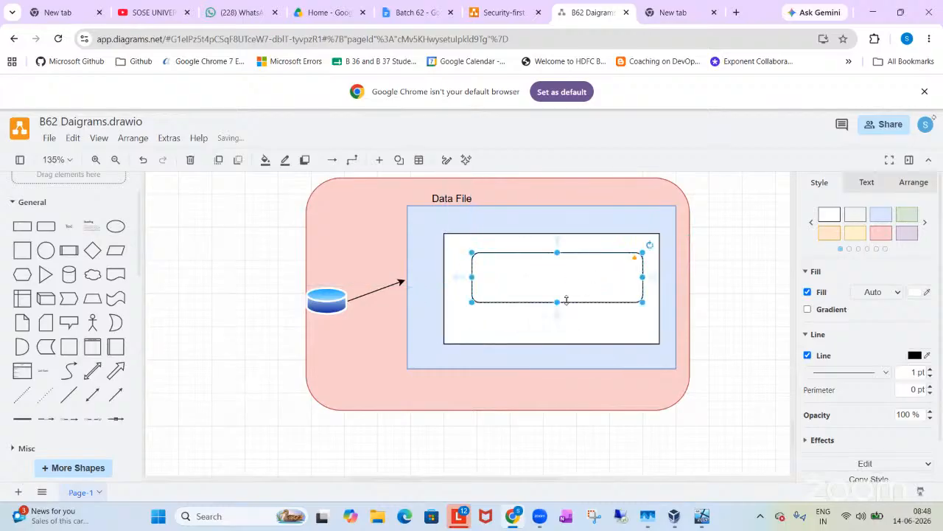
left_click_drag(557, 302, 525, 306)
Step: Search the shape library for "page" and insert the dark blue document shape into the diagram
scroll(66, 202, "up", 1)
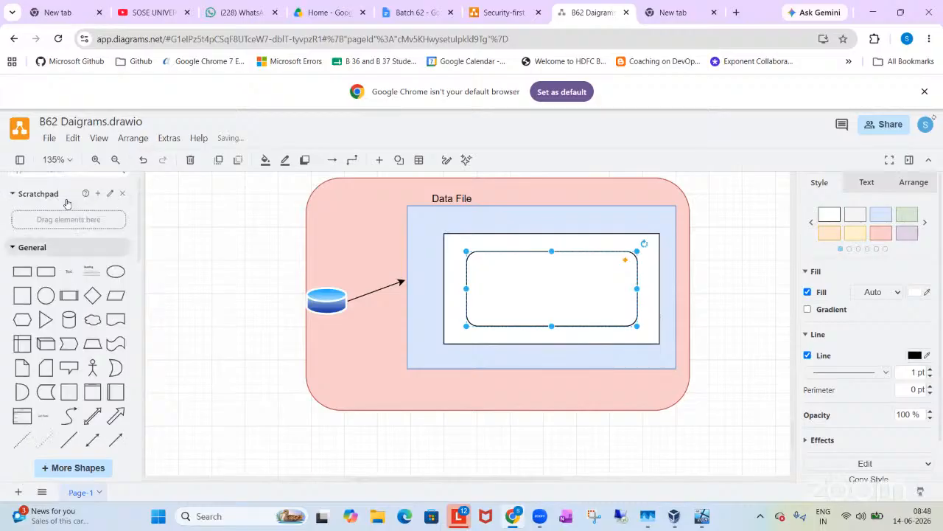
scroll(66, 203, "up", 1)
left_click(52, 190)
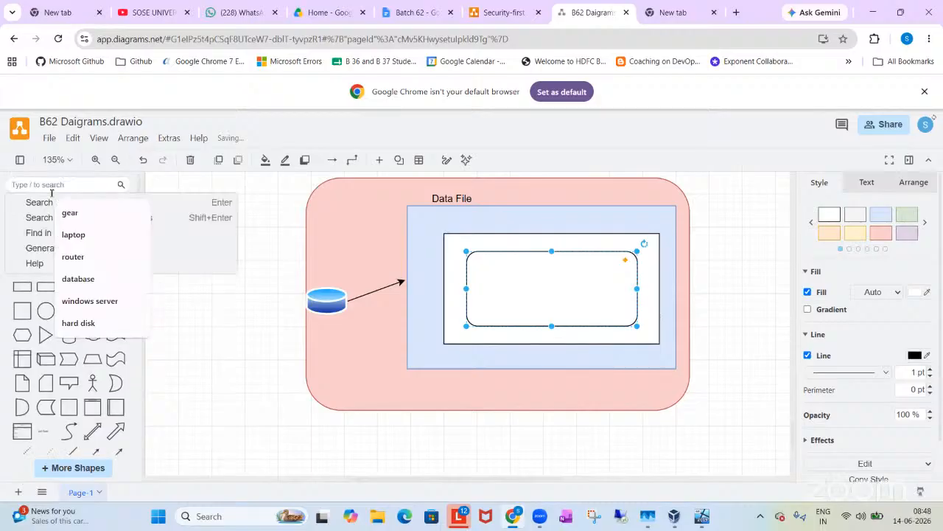
type("page")
key("Return")
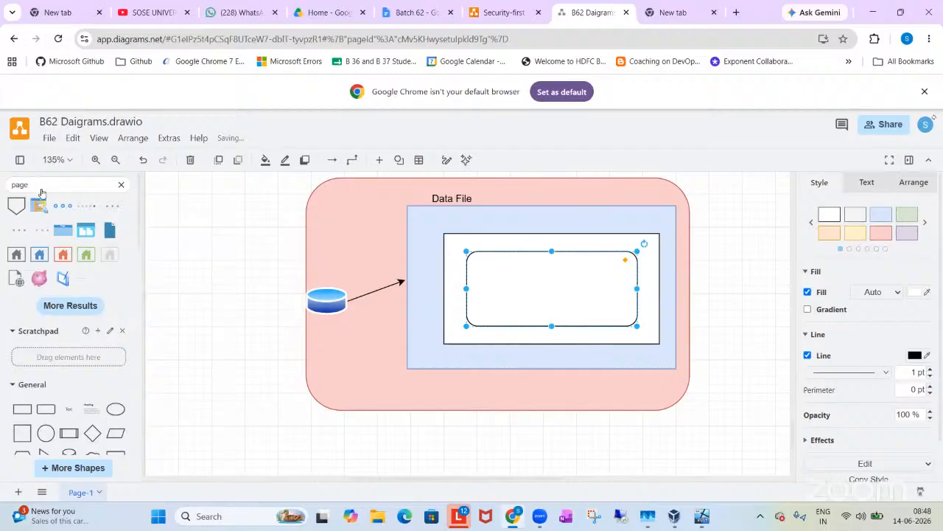
left_click(110, 231)
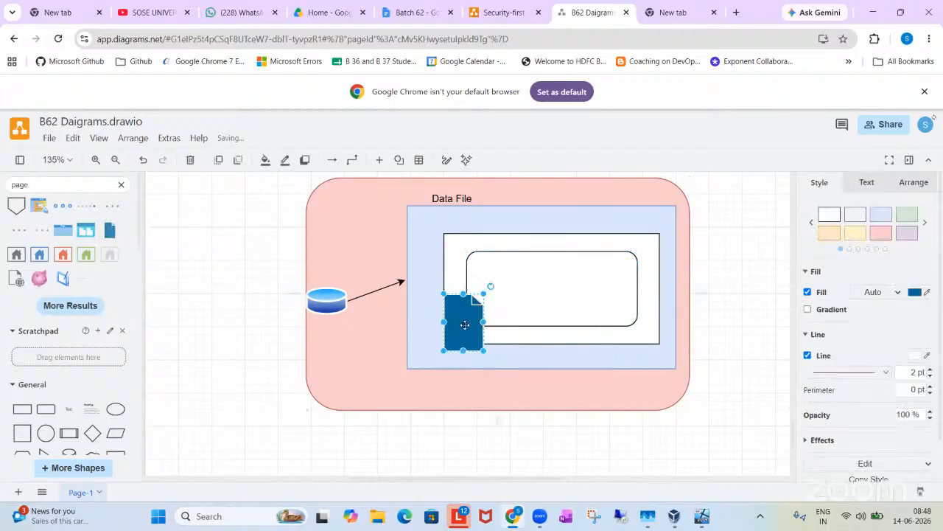
Step: Shrink the page shape, arrange eight of them in two rows of four inside the rounded rectangle, and enlarge that rectangle around them
left_click_drag(450, 346, 488, 307)
left_click(636, 282)
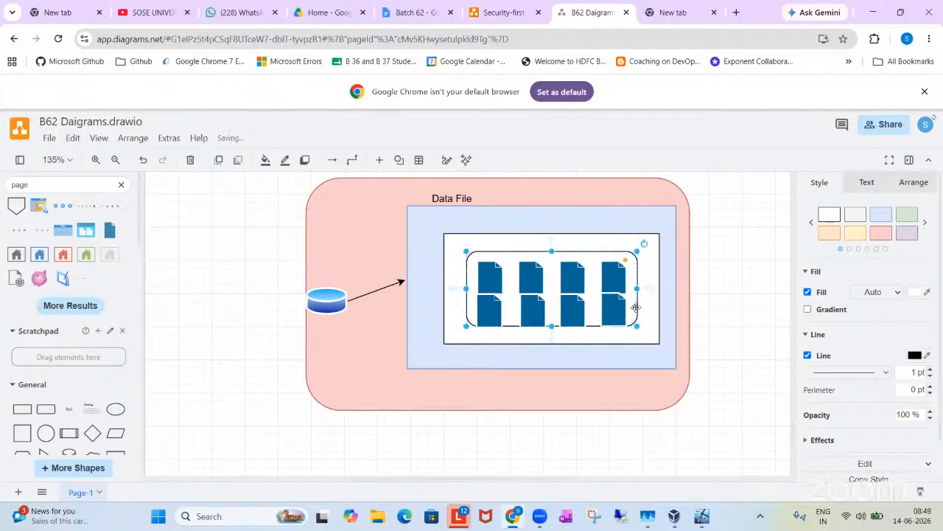
left_click_drag(637, 325, 643, 336)
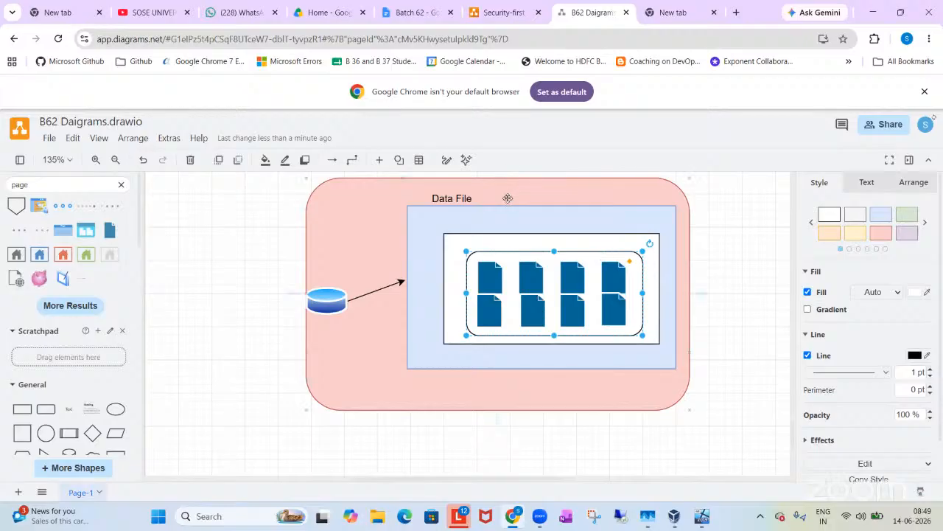
Step: Change the "Data File" label above the light blue rectangle to "File group"
double_click(452, 198)
key("BackSpace")
type("File group")
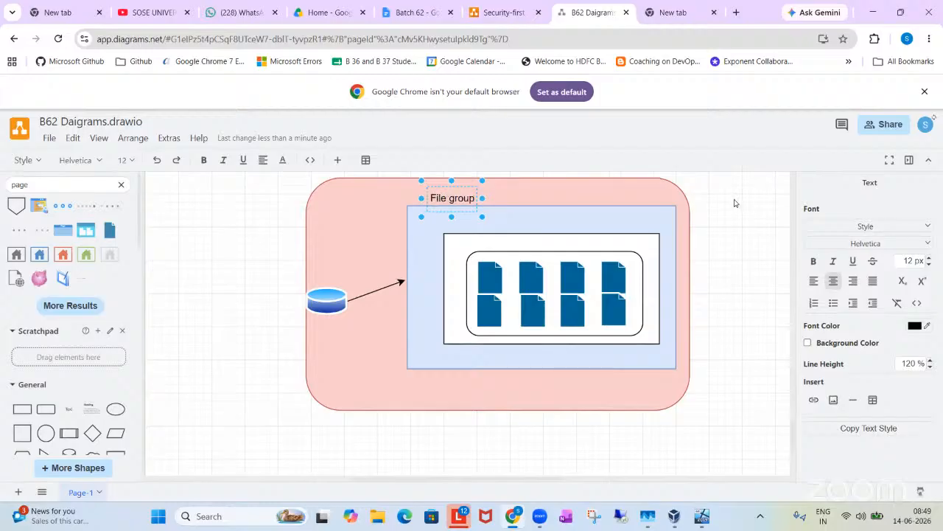
left_click(735, 203)
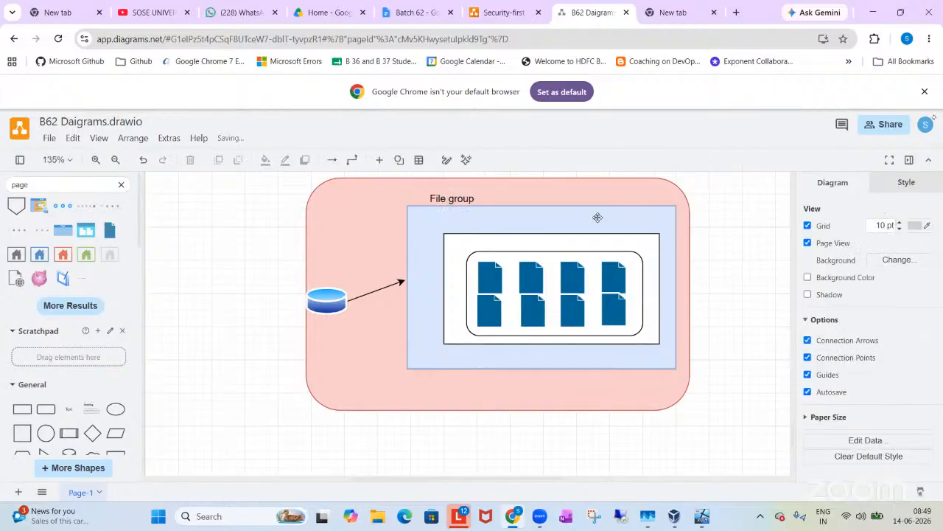
double_click(726, 207)
left_click(729, 205)
left_click(760, 320)
left_click(733, 224)
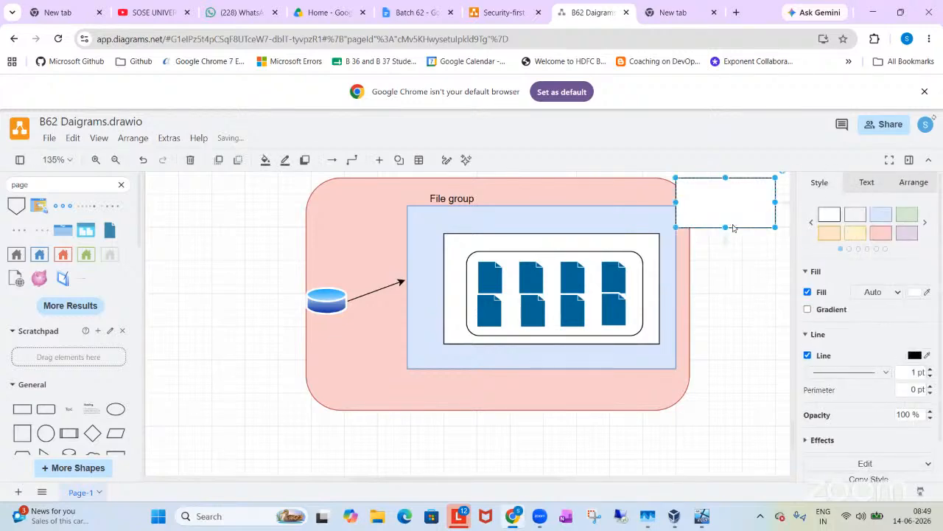
key("Delete")
Step: Add a text label reading "Dataf" just outside the red container's right edge
double_click(733, 229)
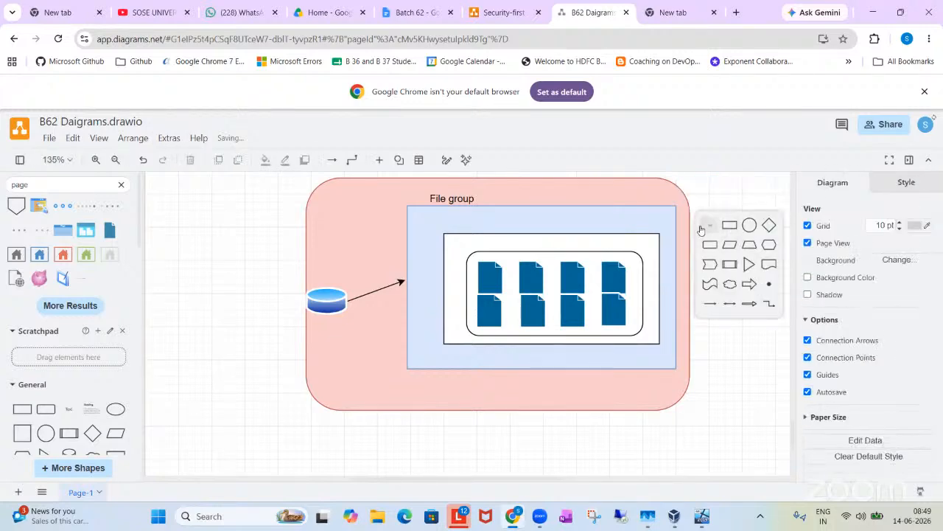
left_click(700, 226)
type("Dataf")
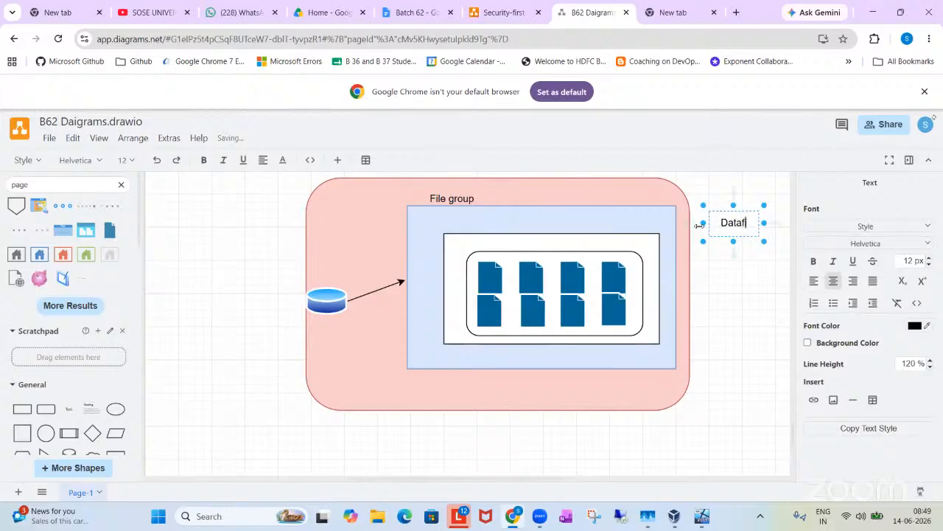